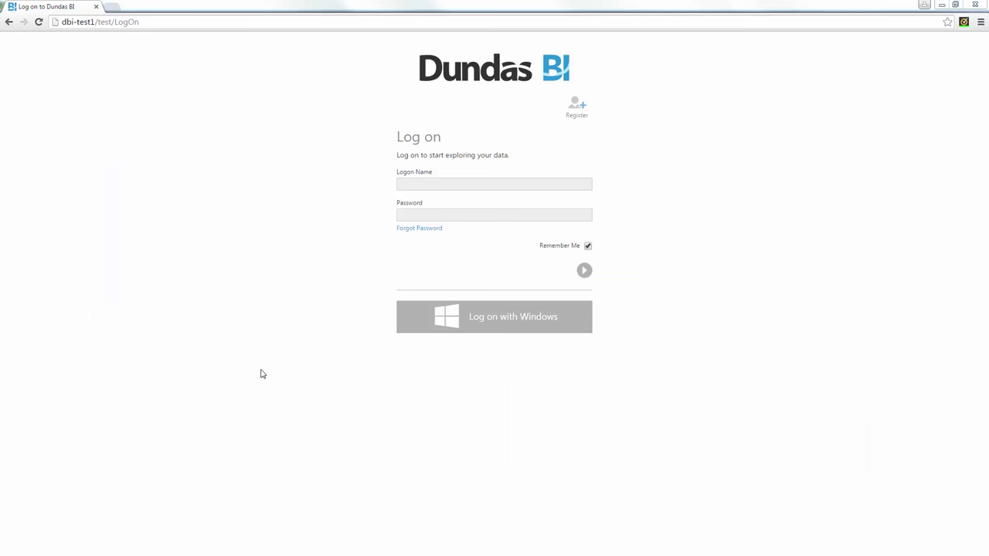
Step: Sign in with the Windows account and show the Top Schools dashboard full screen
{"action": "left_click", "coordinate": [530, 326]}
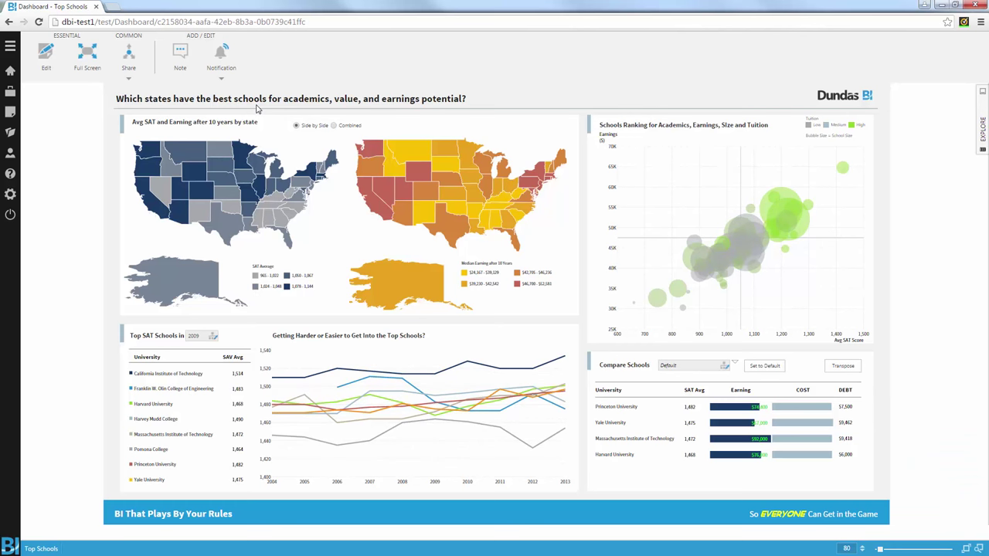
{"action": "left_click", "coordinate": [88, 56]}
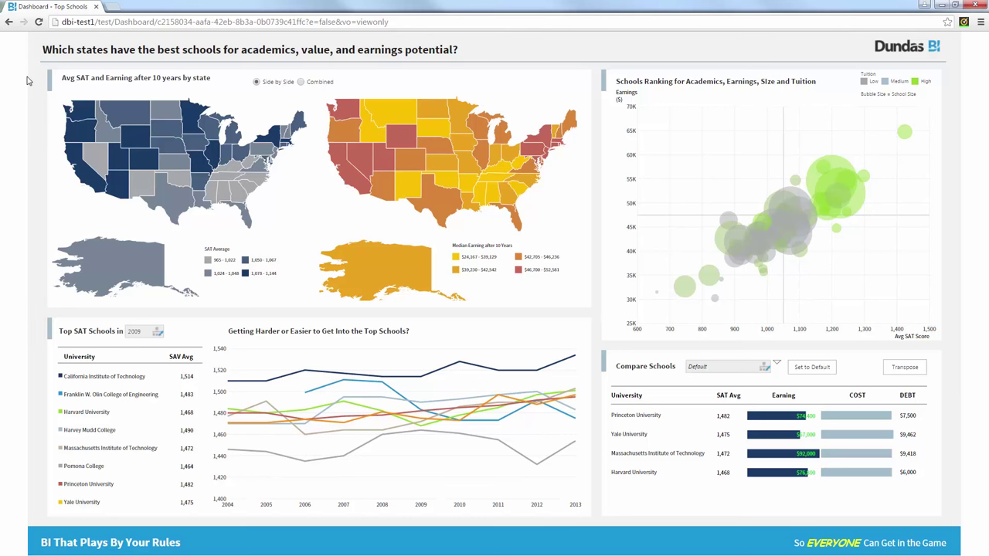
Step: Switch the map to Combined SAT and earnings view and open Nevada's earnings-by-city pie
{"action": "left_click", "coordinate": [300, 82]}
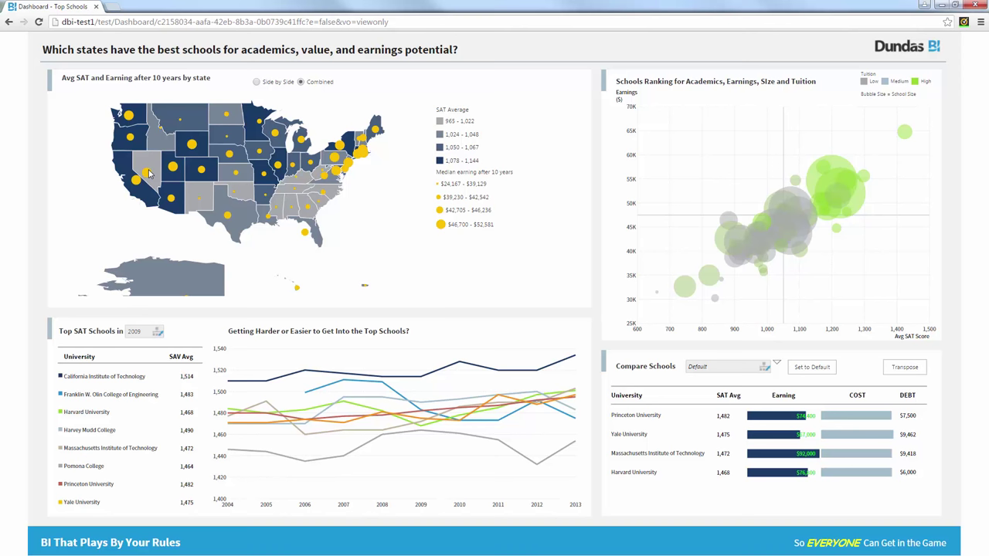
{"action": "left_click", "coordinate": [149, 173]}
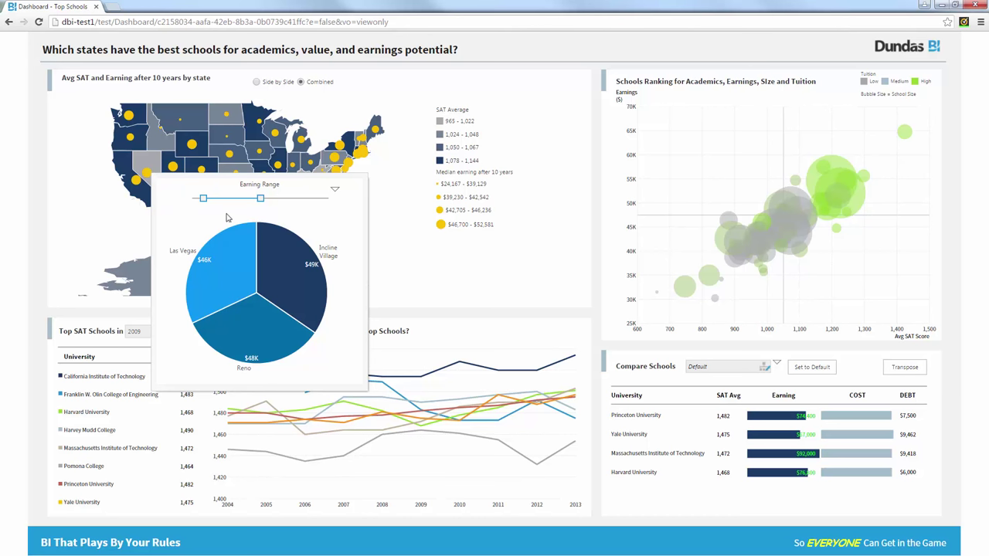
Step: Narrow the Earning Range, expand the Reno slice to its university, and close the pie popup
{"action": "left_click_drag", "start_coordinate": [203, 198], "coordinate": [246, 200]}
{"action": "left_click", "coordinate": [245, 198]}
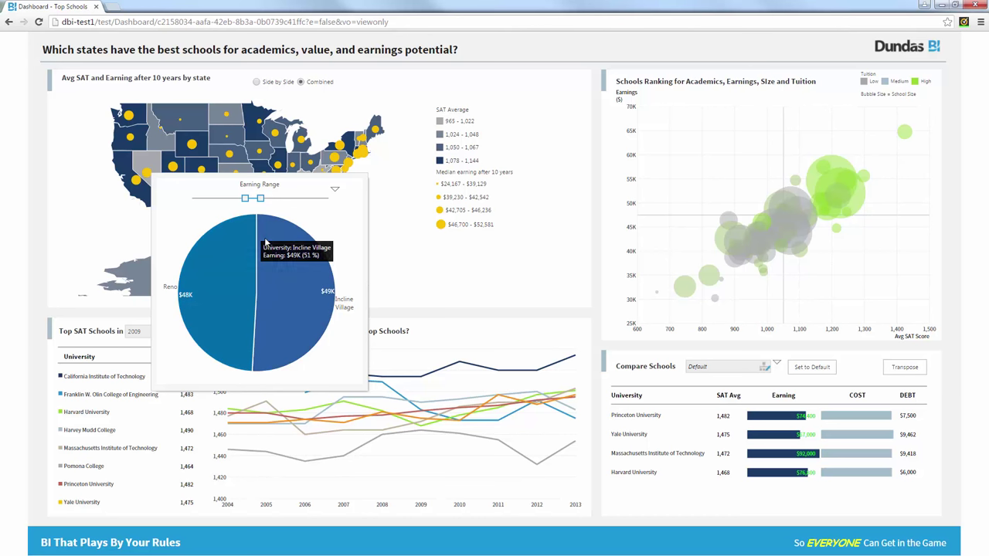
{"action": "right_click", "coordinate": [223, 257]}
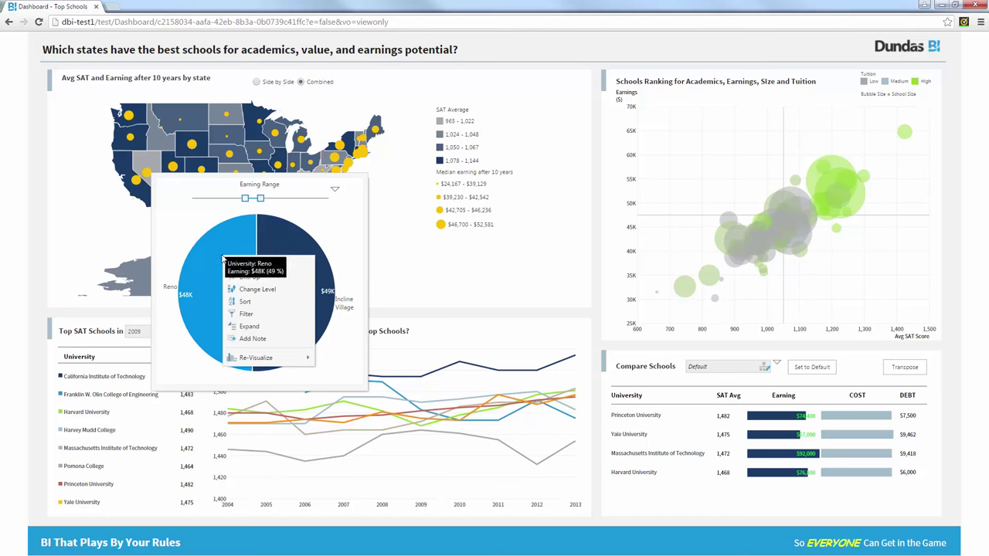
{"action": "left_click", "coordinate": [249, 326]}
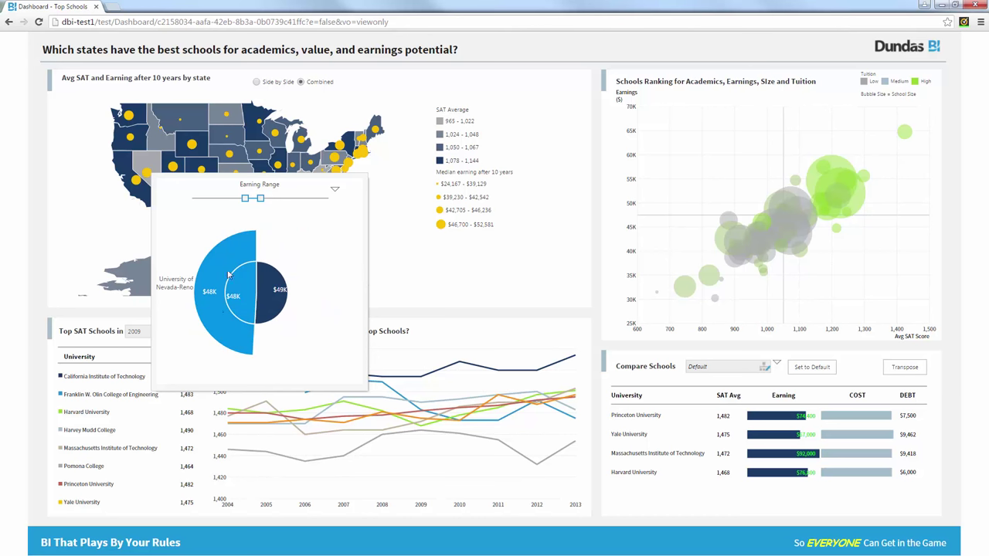
{"action": "mouse_move", "coordinate": [210, 321]}
{"action": "mouse_move", "coordinate": [223, 263]}
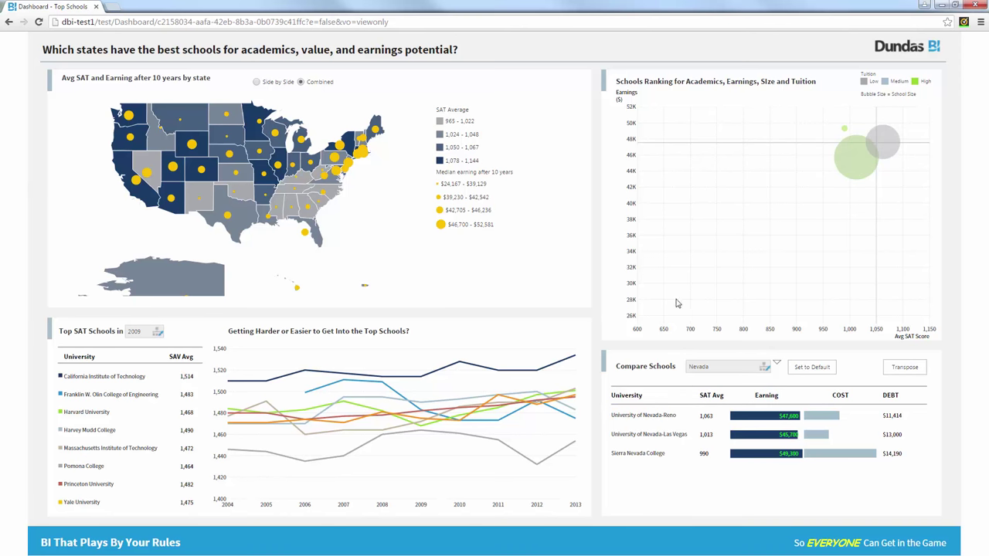
Step: Clear the Nevada filter and select California Institute of Technology in Top SAT Schools
{"action": "left_click", "coordinate": [94, 196]}
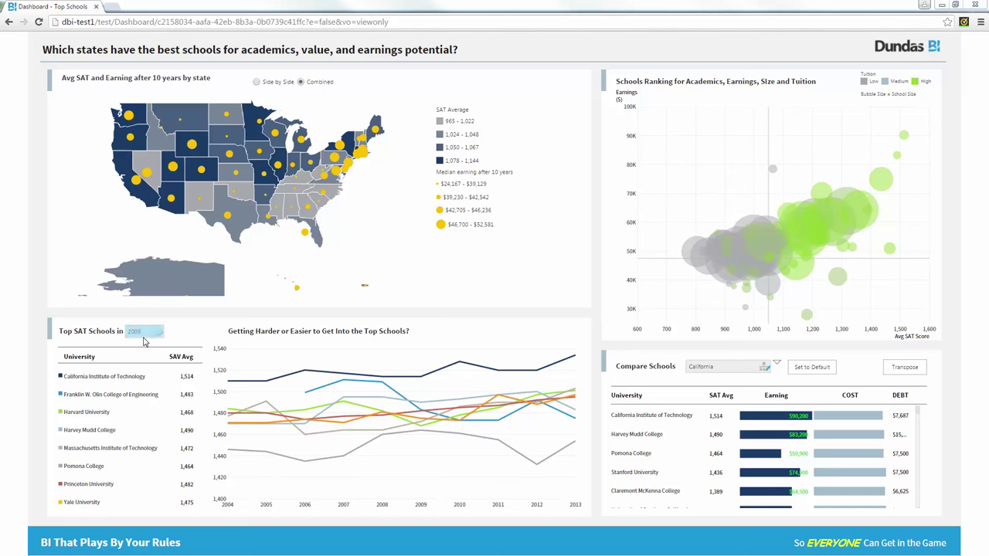
{"action": "left_click", "coordinate": [145, 376]}
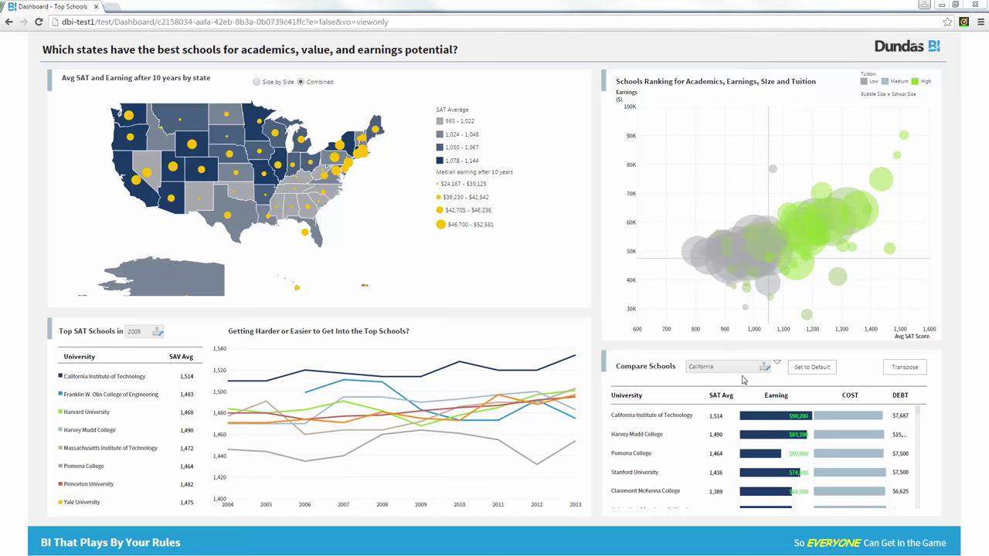
Step: Reset Compare Schools to default and add Duke University to the comparison
{"action": "left_click", "coordinate": [812, 371]}
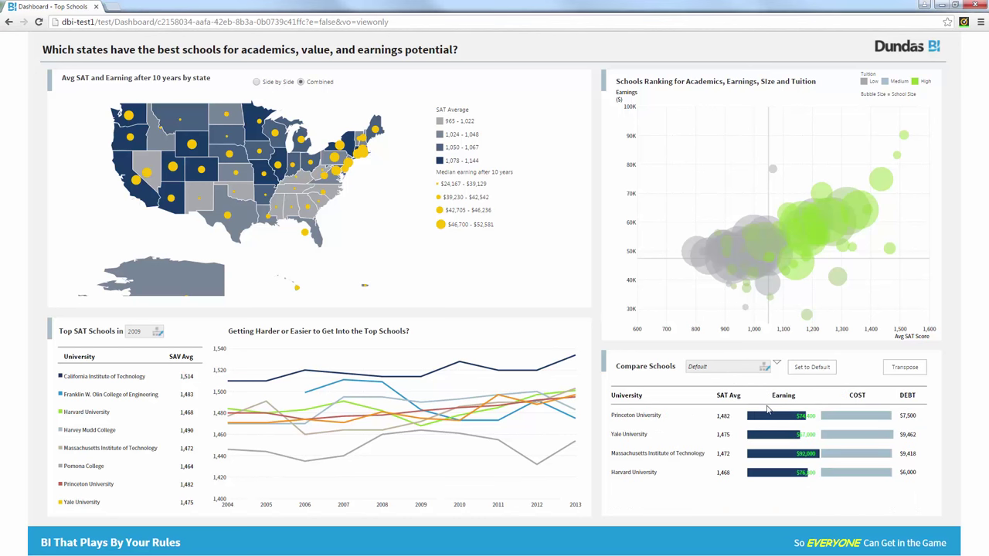
{"action": "left_click", "coordinate": [717, 368]}
{"action": "left_click", "coordinate": [726, 386]}
{"action": "type", "text": "duke"}
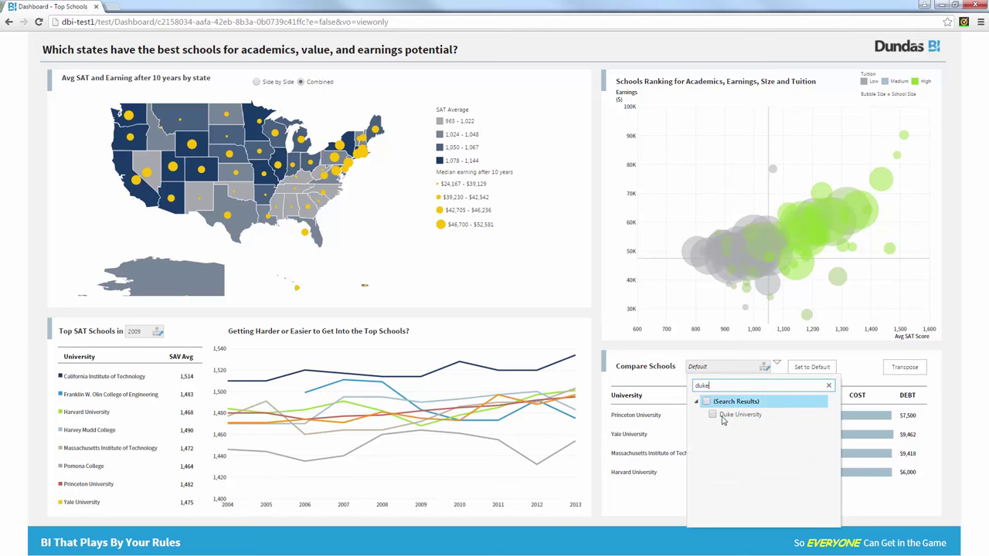
{"action": "left_click", "coordinate": [712, 414]}
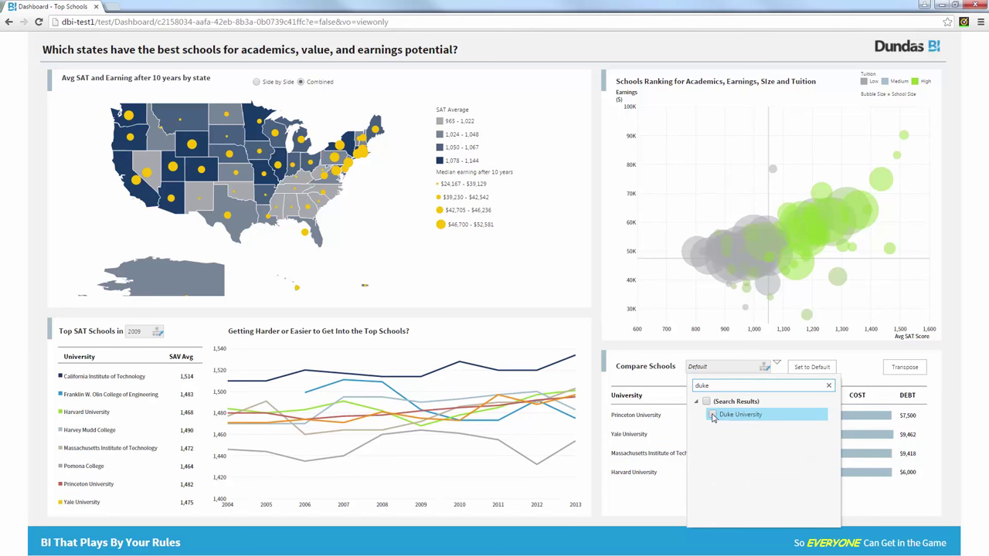
{"action": "left_click", "coordinate": [828, 386]}
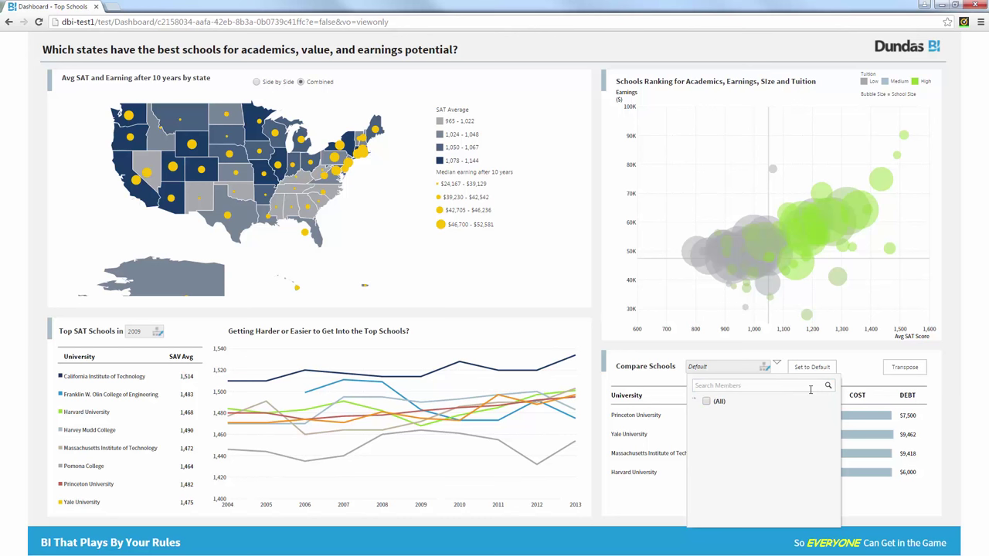
Step: Add University of Wisconsin-Madison and sort the comparison by DEBT descending
{"action": "left_click", "coordinate": [745, 388]}
{"action": "type", "text": "wis"}
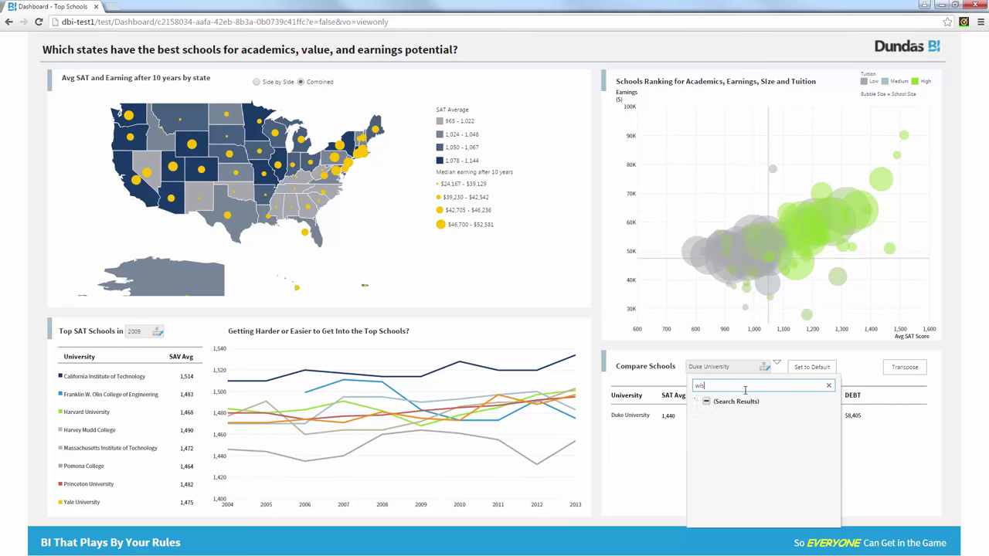
{"action": "type", "text": "consin"}
{"action": "scroll", "coordinate": [746, 447], "scroll_direction": "down", "scroll_amount": 3}
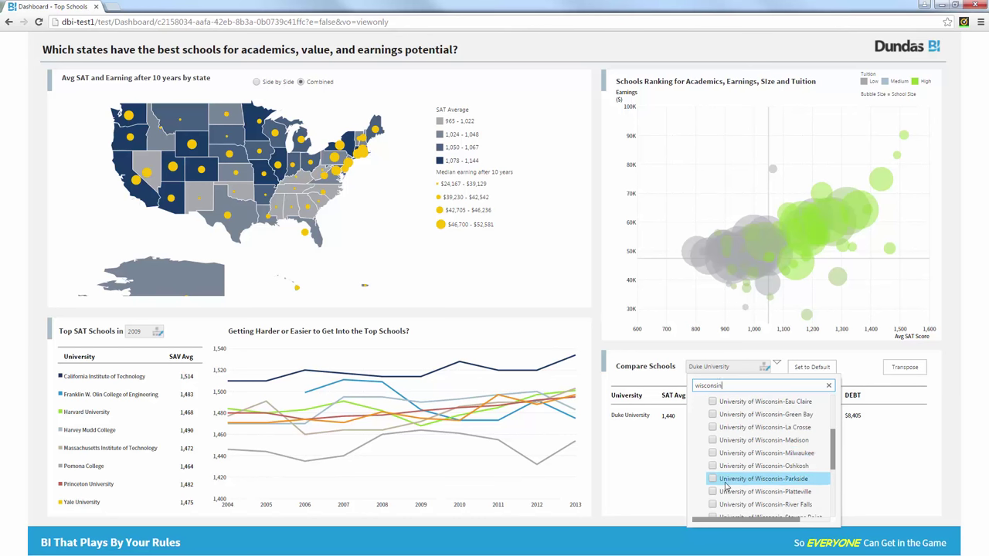
{"action": "left_click", "coordinate": [724, 440]}
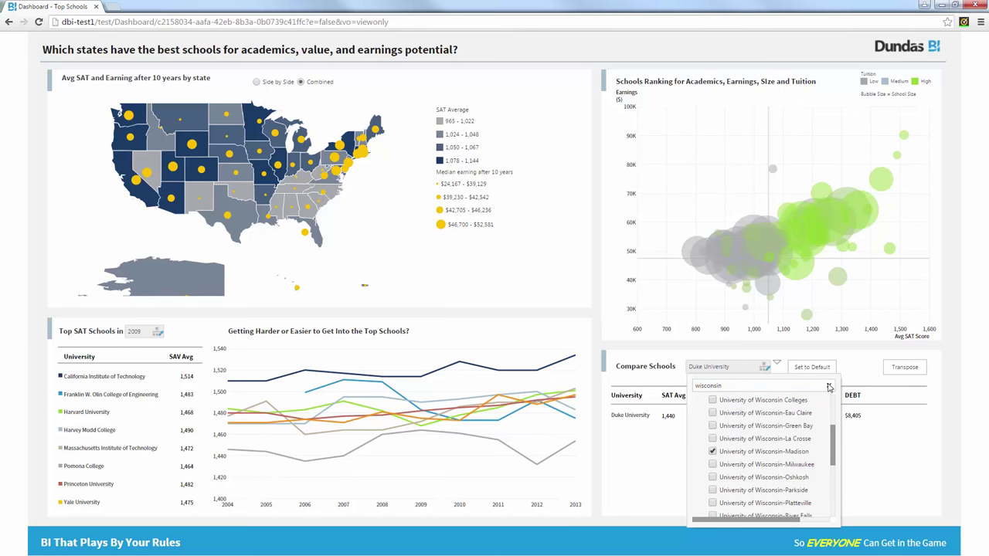
{"action": "left_click", "coordinate": [828, 386]}
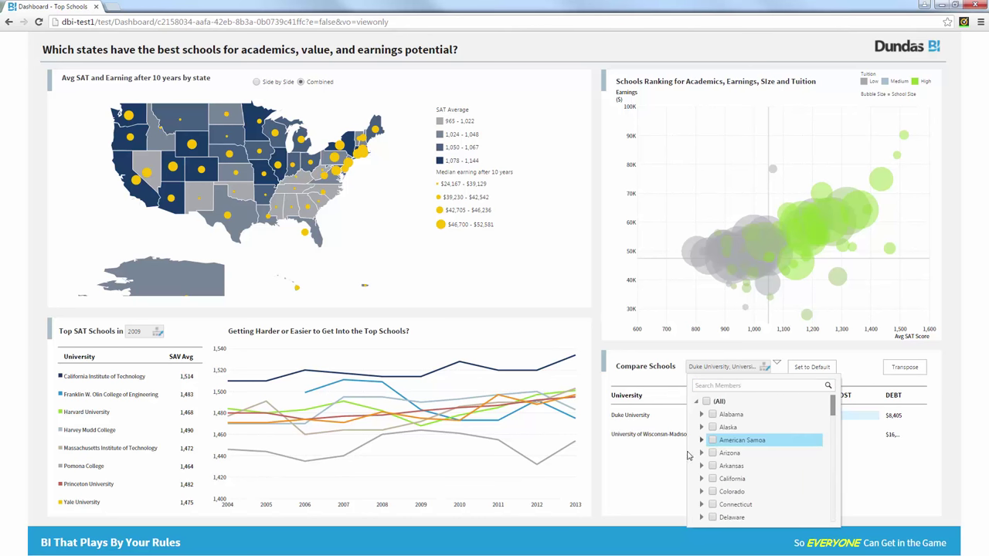
{"action": "left_click", "coordinate": [661, 384]}
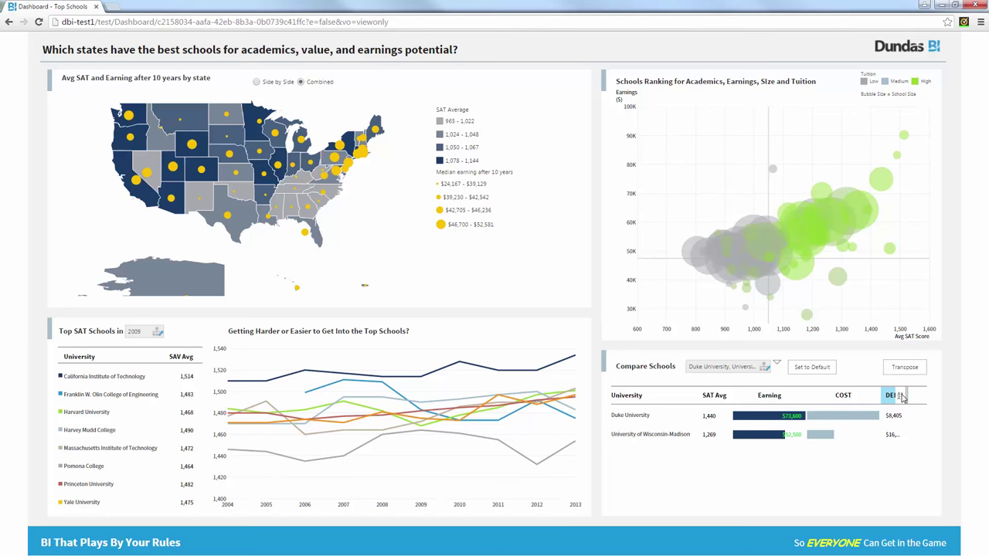
{"action": "right_click", "coordinate": [902, 396]}
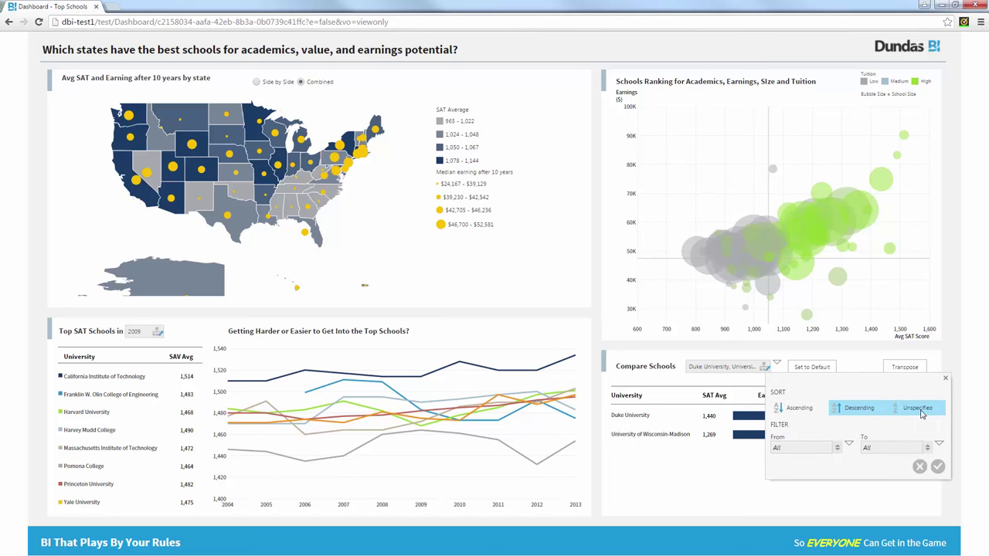
{"action": "left_click", "coordinate": [862, 413]}
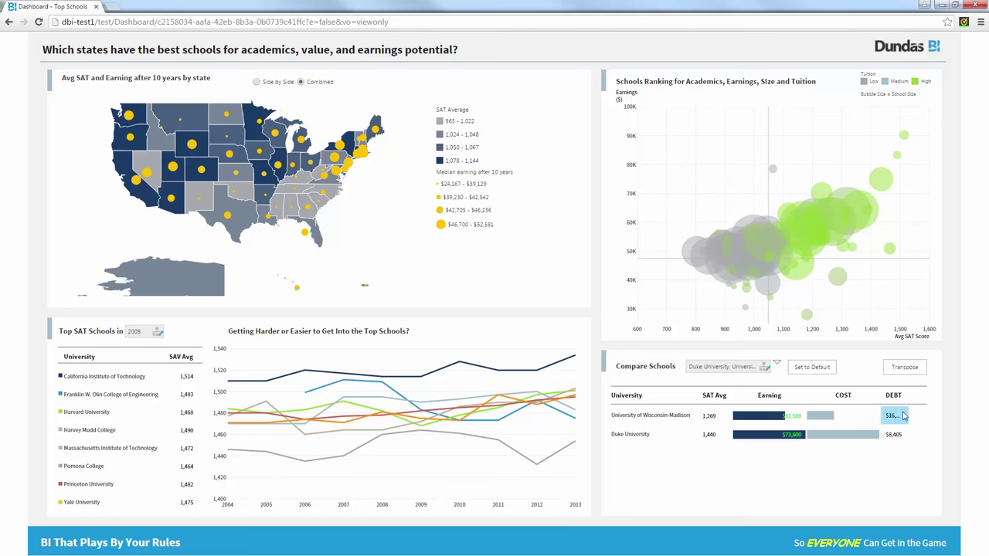
Step: Transpose the Compare Schools table and exit full-screen view
{"action": "left_click", "coordinate": [908, 370]}
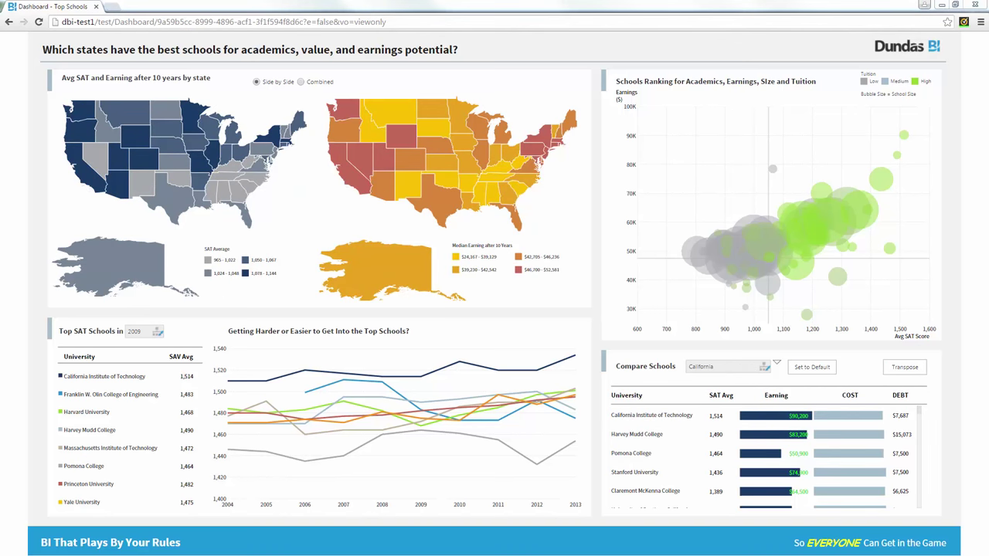
{"action": "right_click", "coordinate": [22, 107]}
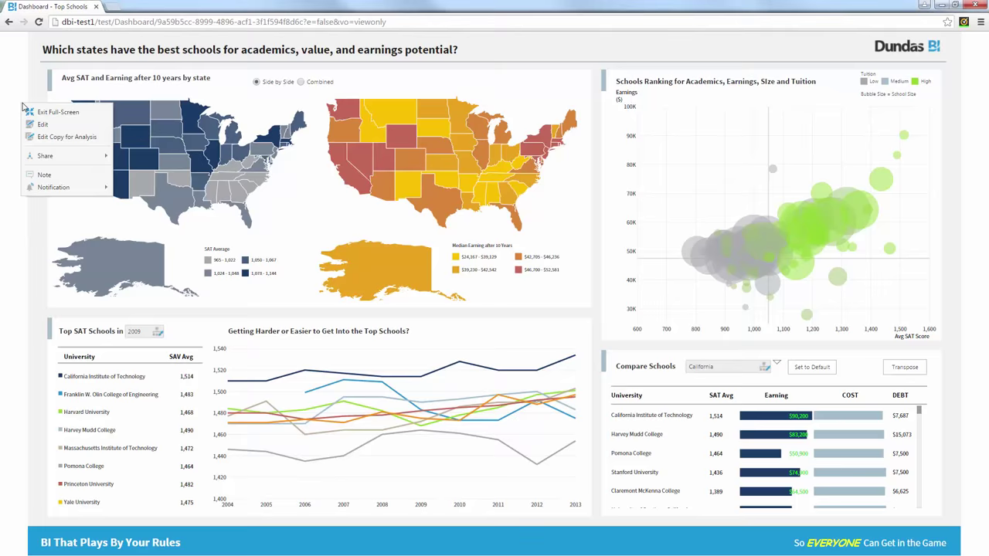
{"action": "left_click", "coordinate": [37, 112]}
Step: Create a new dashboard from the Blank template
{"action": "left_click", "coordinate": [13, 112]}
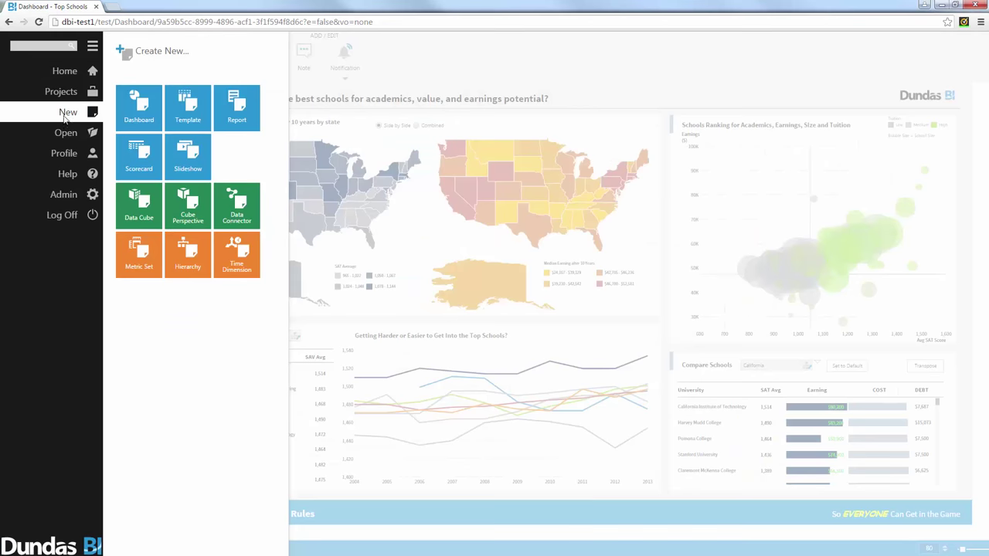
{"action": "left_click", "coordinate": [138, 108]}
{"action": "left_click", "coordinate": [337, 108]}
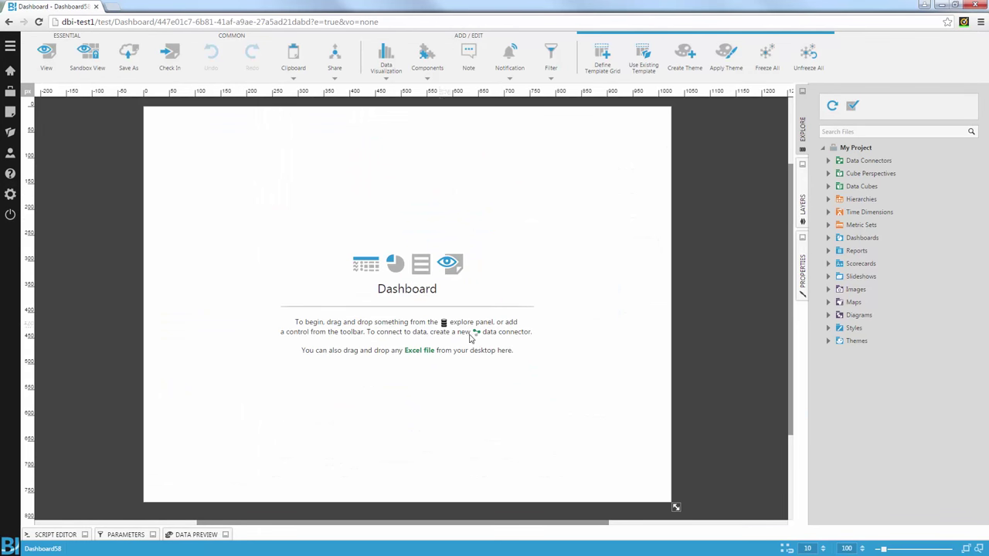
Step: Drag SAT Avg from the MERGED2009_PP cube onto the canvas as a table
{"action": "left_click", "coordinate": [827, 160]}
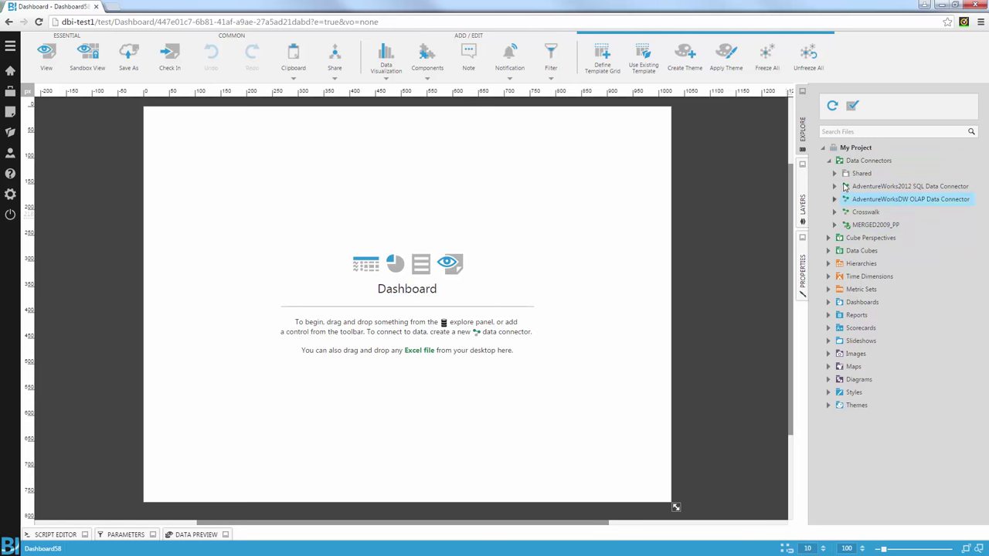
{"action": "left_click", "coordinate": [828, 160]}
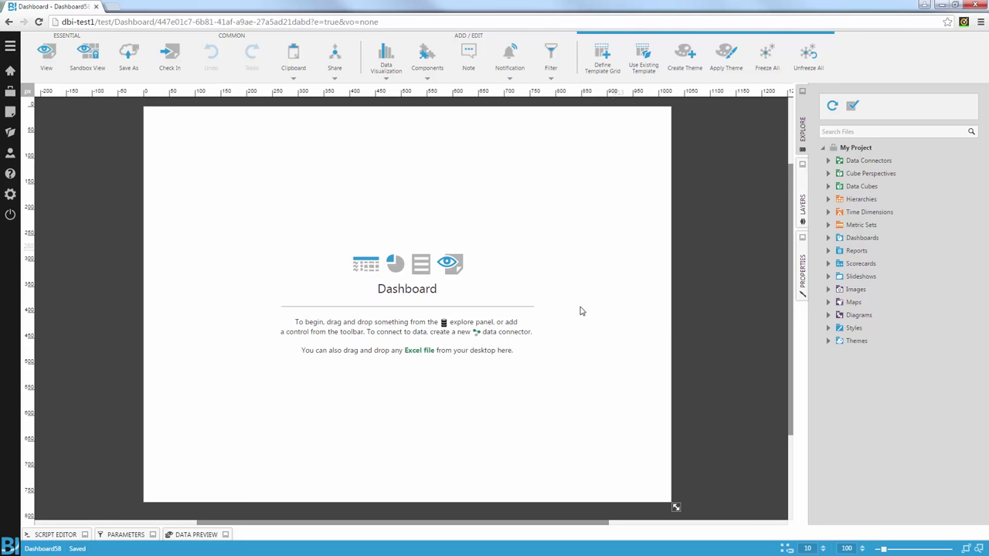
{"action": "left_click", "coordinate": [828, 186]}
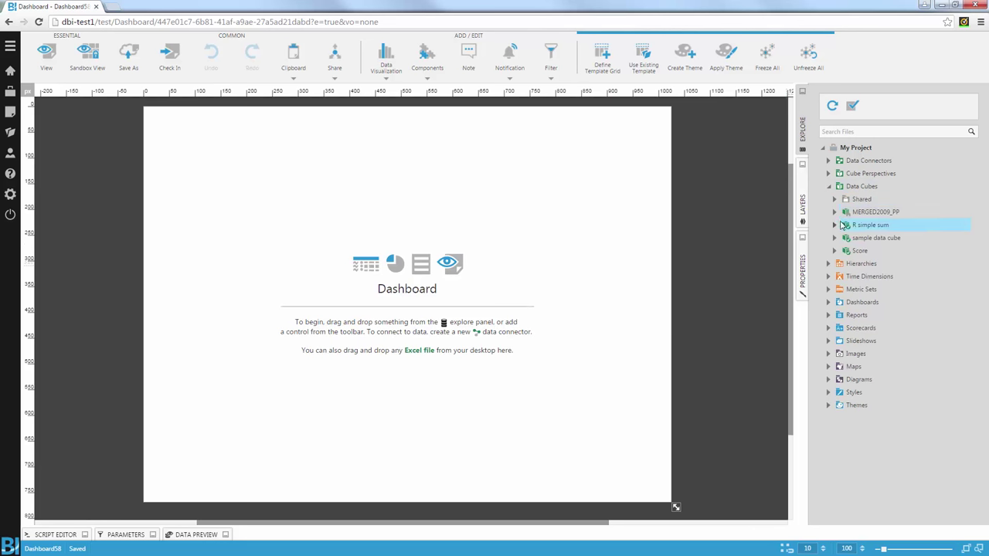
{"action": "left_click", "coordinate": [841, 225]}
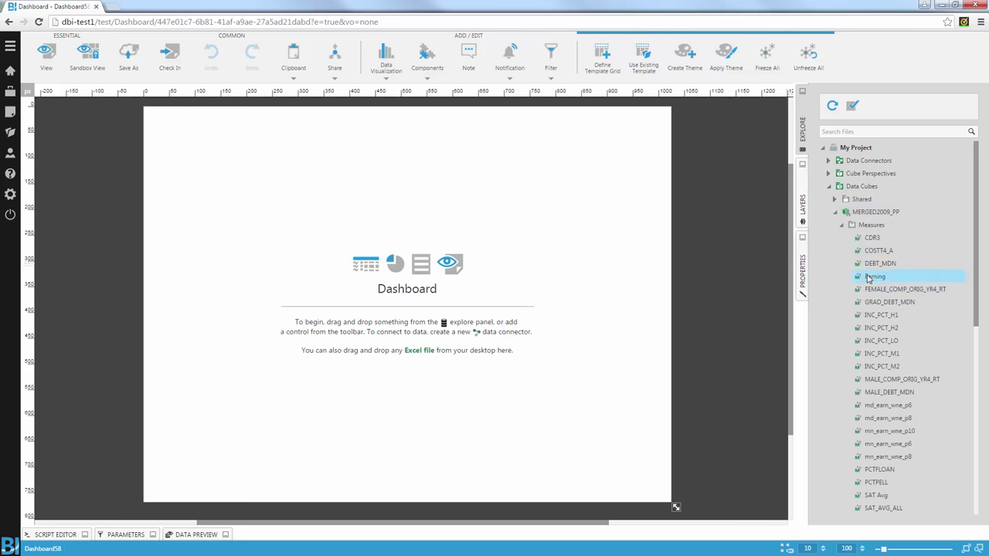
{"action": "scroll", "coordinate": [880, 363], "scroll_direction": "down", "scroll_amount": 2}
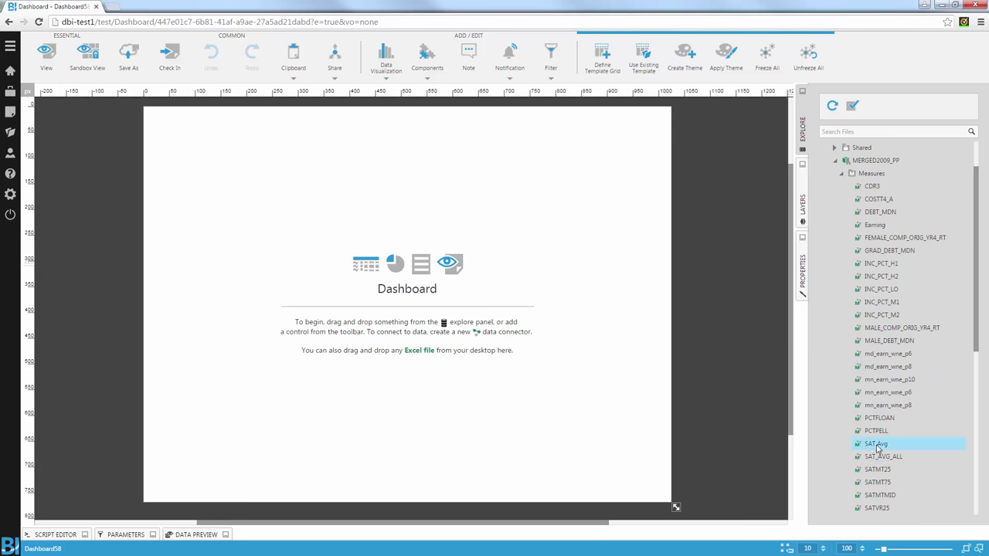
{"action": "left_click_drag", "start_coordinate": [876, 444], "coordinate": [468, 301]}
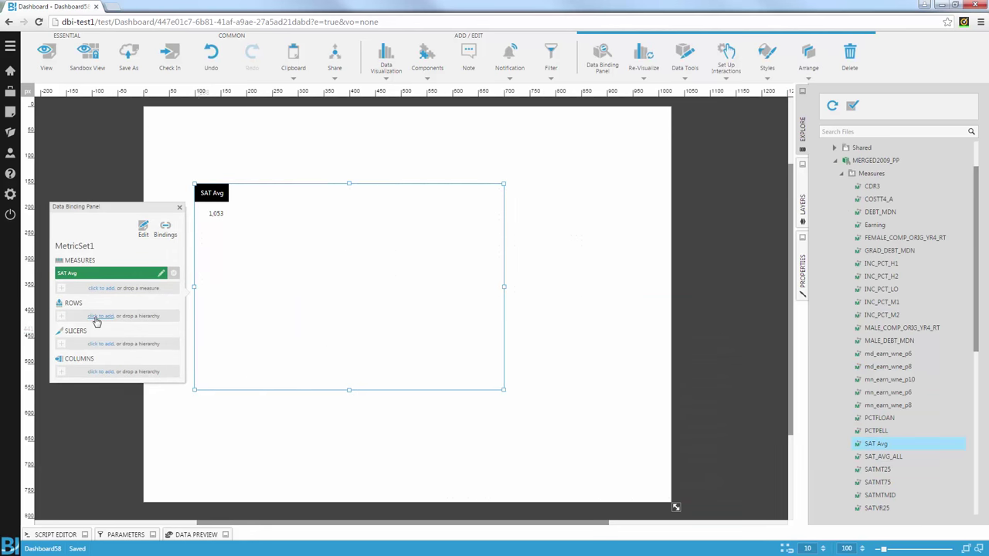
Step: Put UNITID (State-University) on the rows, add a Value filter above the table, and switch to view mode
{"action": "left_click", "coordinate": [98, 317]}
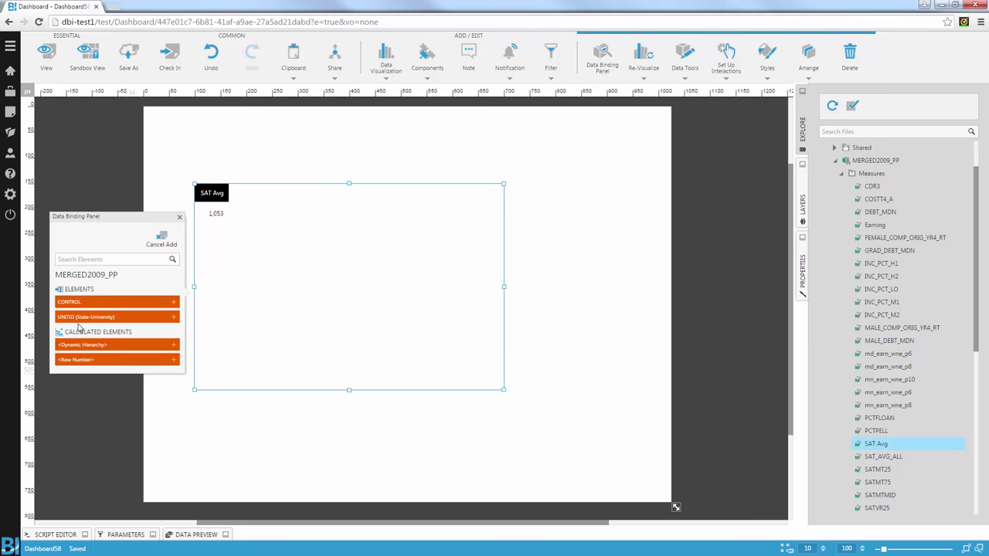
{"action": "left_click", "coordinate": [78, 322]}
{"action": "left_click", "coordinate": [177, 202]}
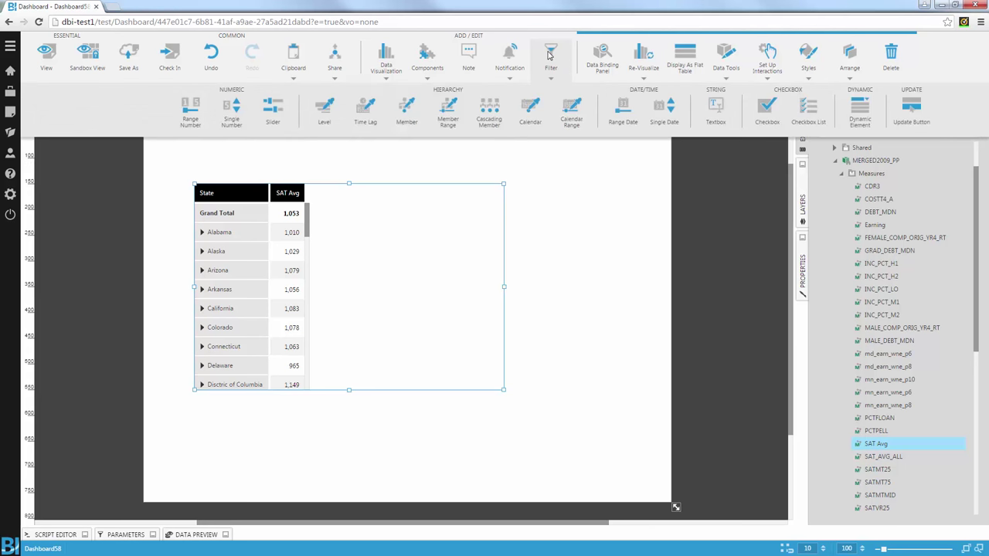
{"action": "left_click", "coordinate": [551, 55]}
{"action": "left_click", "coordinate": [407, 111]}
{"action": "left_click_drag", "start_coordinate": [441, 272], "coordinate": [38, 102]}
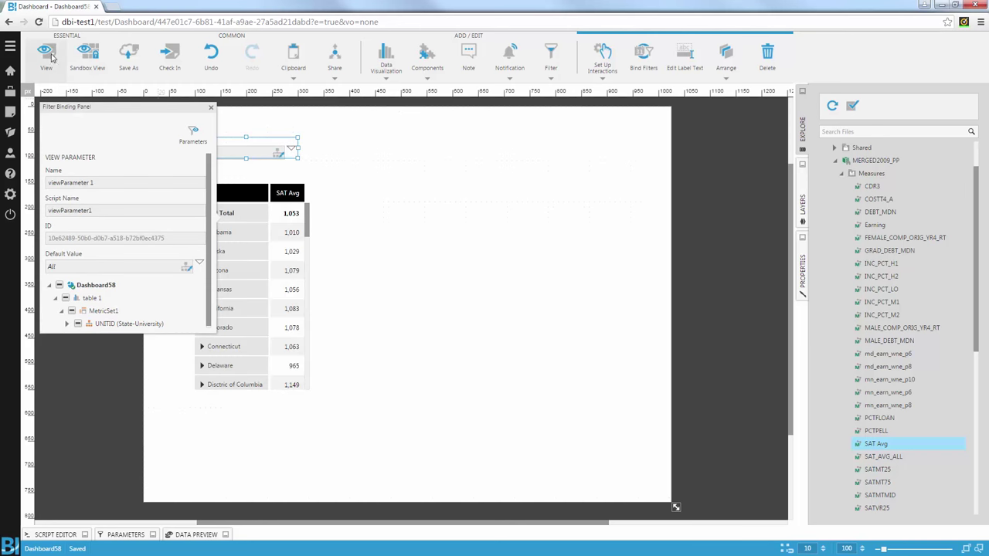
{"action": "left_click", "coordinate": [47, 54]}
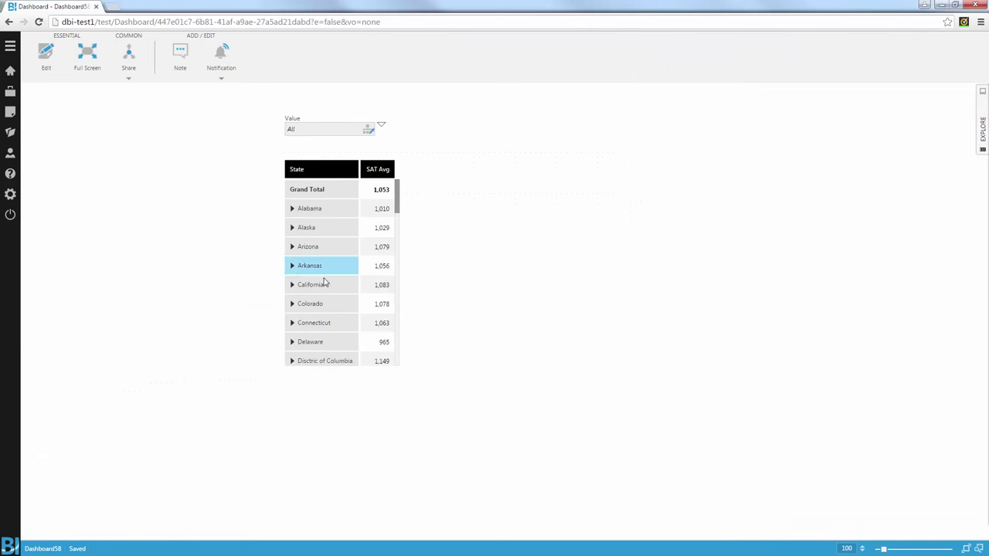
Step: Re-visualize the table as a bar chart sorted by SAT Avg descending
{"action": "right_click", "coordinate": [413, 209]}
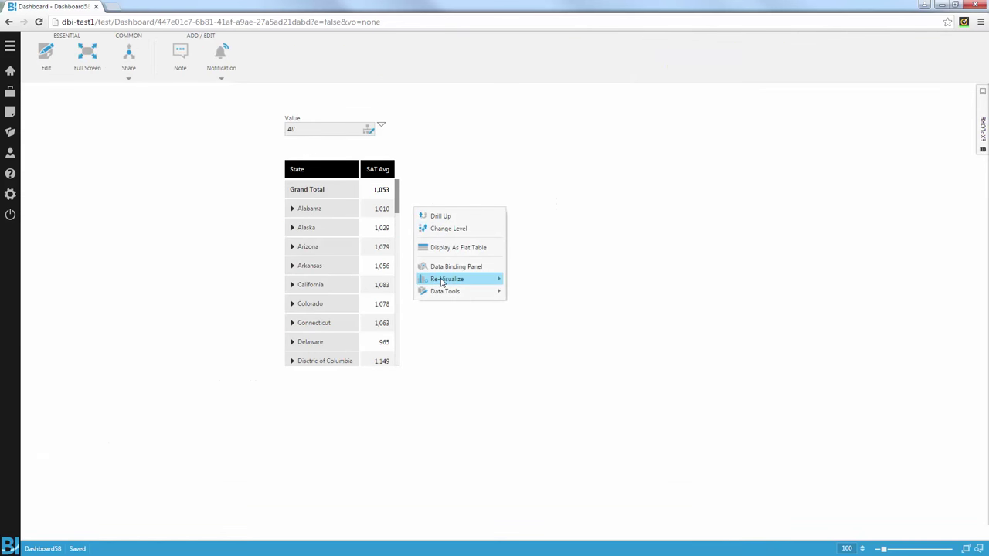
{"action": "left_click", "coordinate": [444, 280]}
{"action": "left_click", "coordinate": [459, 234]}
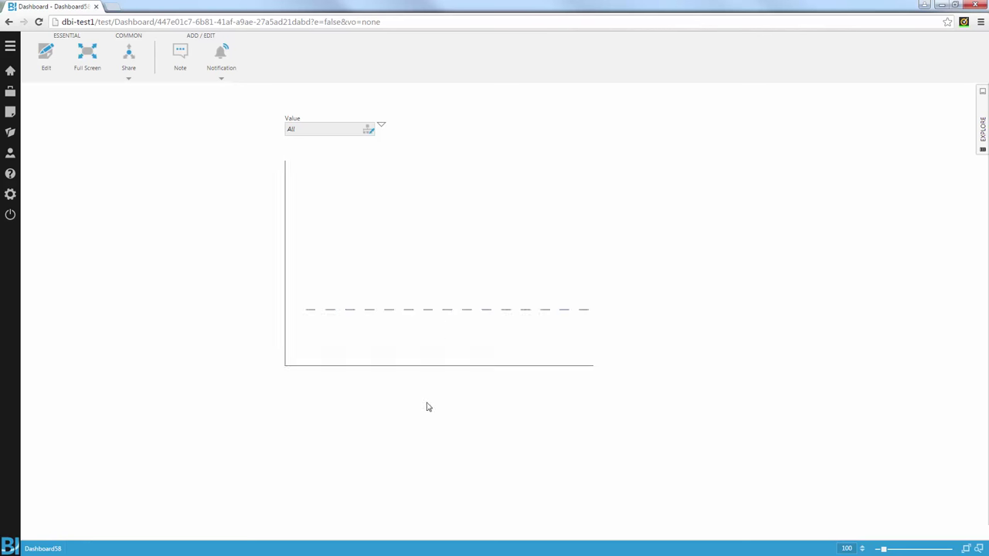
{"action": "right_click", "coordinate": [467, 195]}
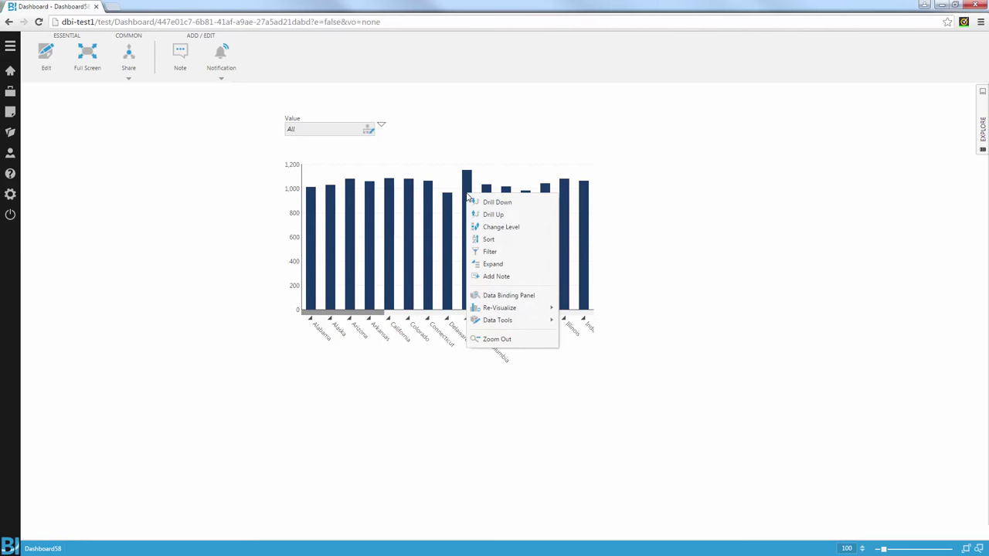
{"action": "left_click", "coordinate": [502, 240]}
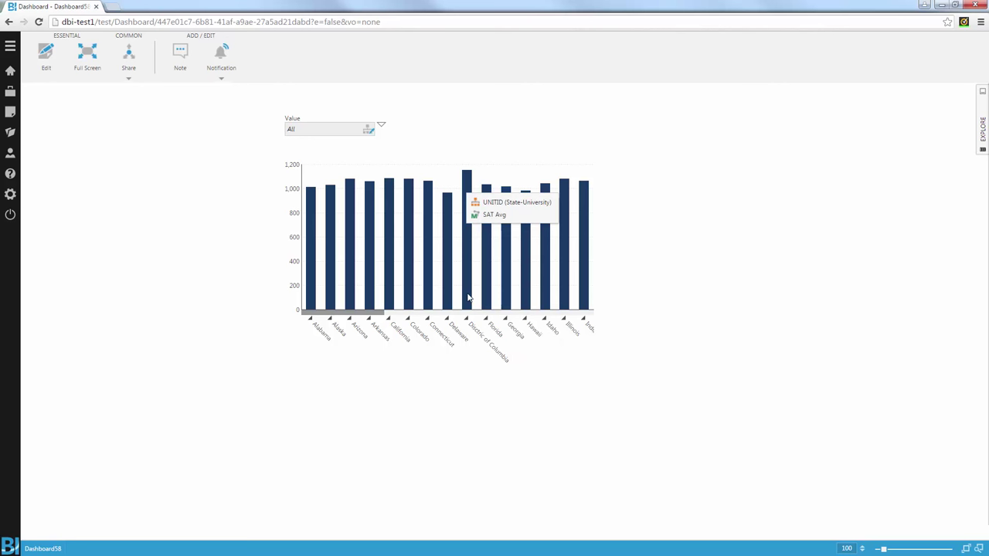
{"action": "left_click", "coordinate": [506, 219]}
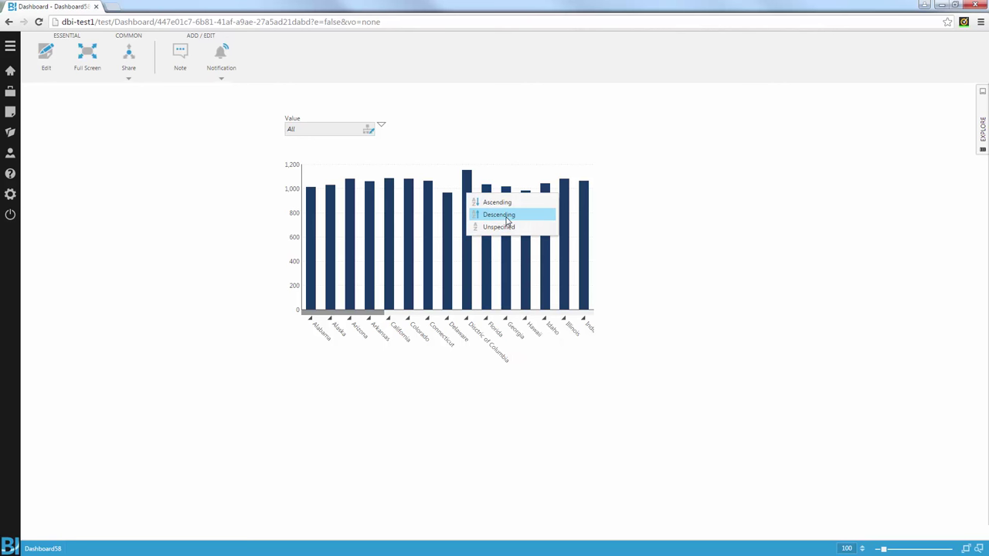
{"action": "left_click", "coordinate": [506, 216]}
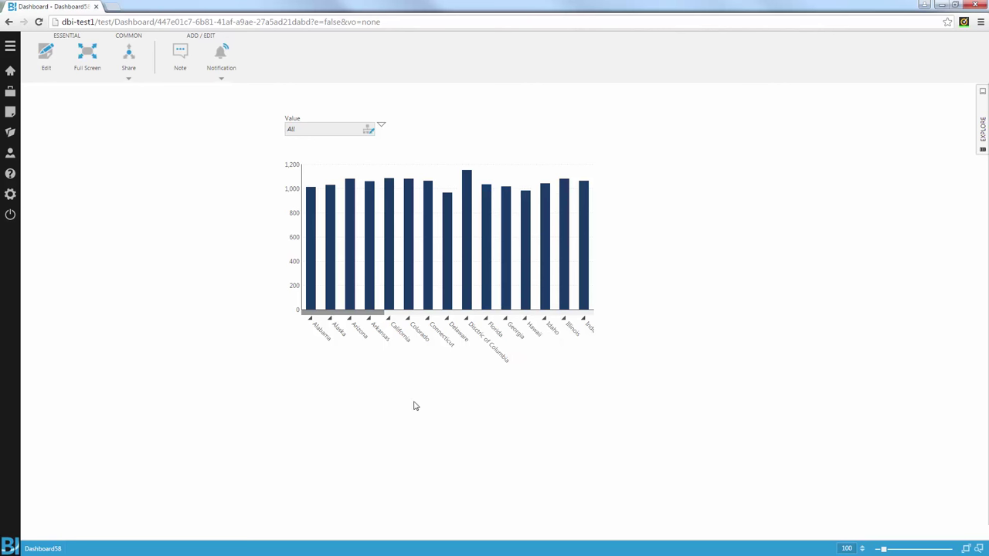
Step: Drill down from Rhode Island to Providence colleges, then return to edit mode
{"action": "right_click", "coordinate": [329, 184]}
{"action": "left_click", "coordinate": [360, 188]}
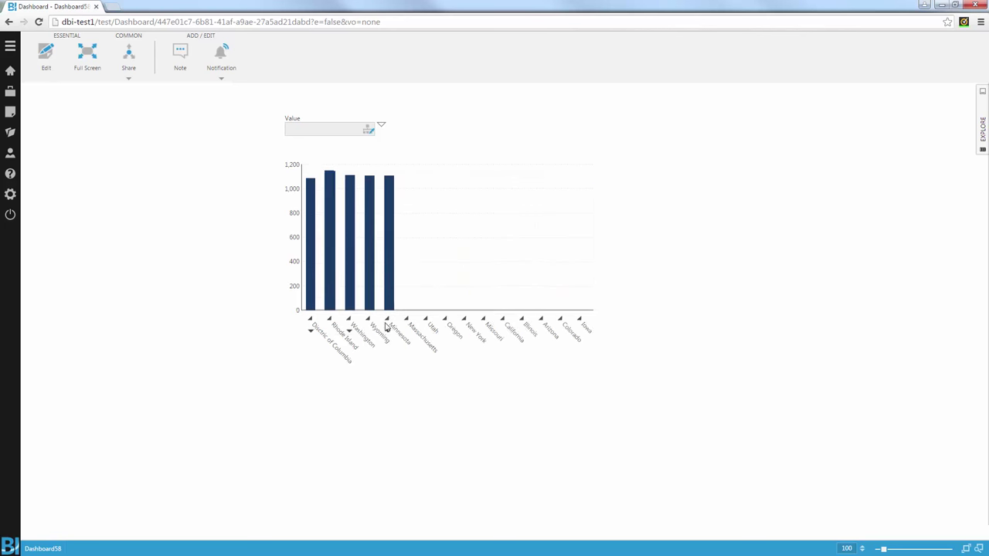
{"action": "right_click", "coordinate": [332, 194]}
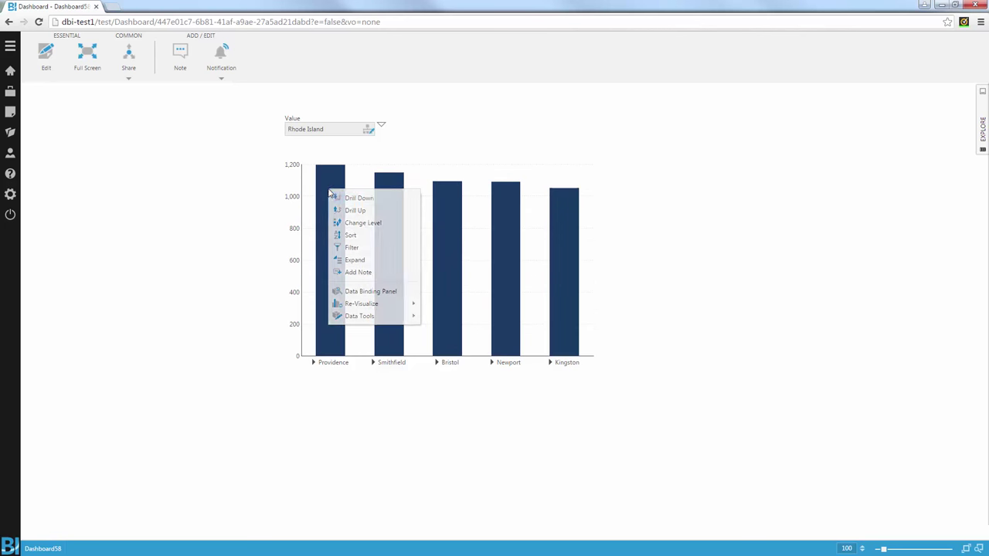
{"action": "left_click", "coordinate": [353, 197]}
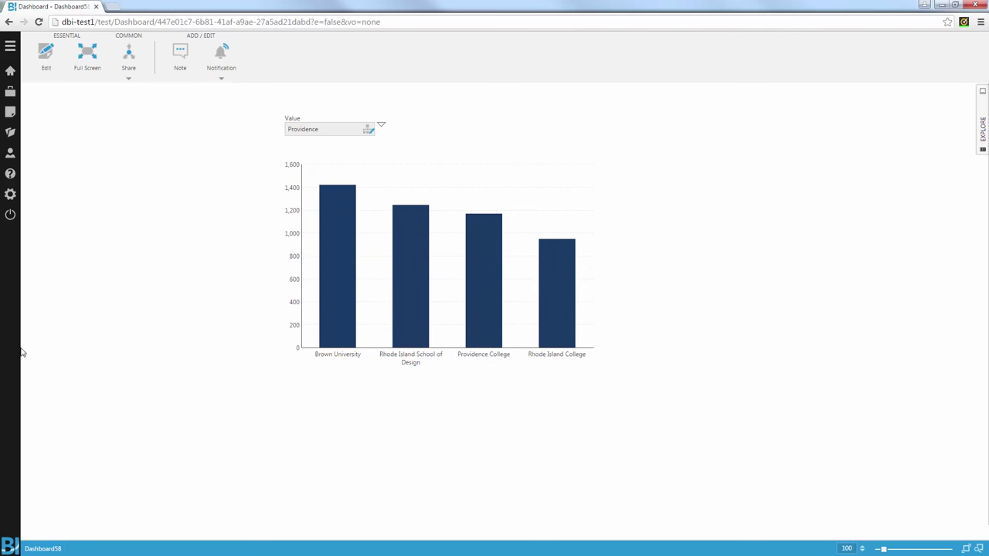
{"action": "left_click", "coordinate": [45, 54]}
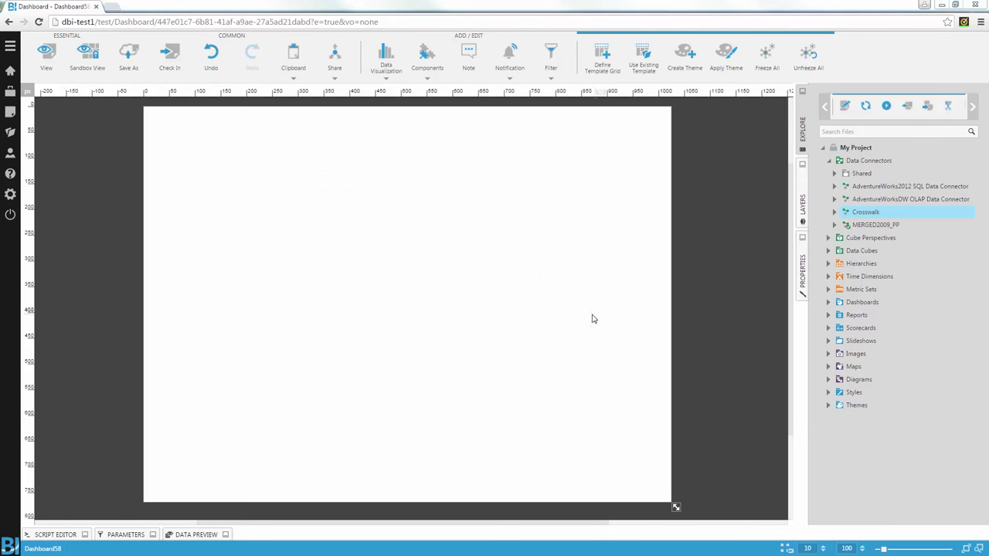
Step: Drag IPEDSMatch from Crosswalk's CrossWalk table onto the canvas as a new table
{"action": "left_click", "coordinate": [835, 212]}
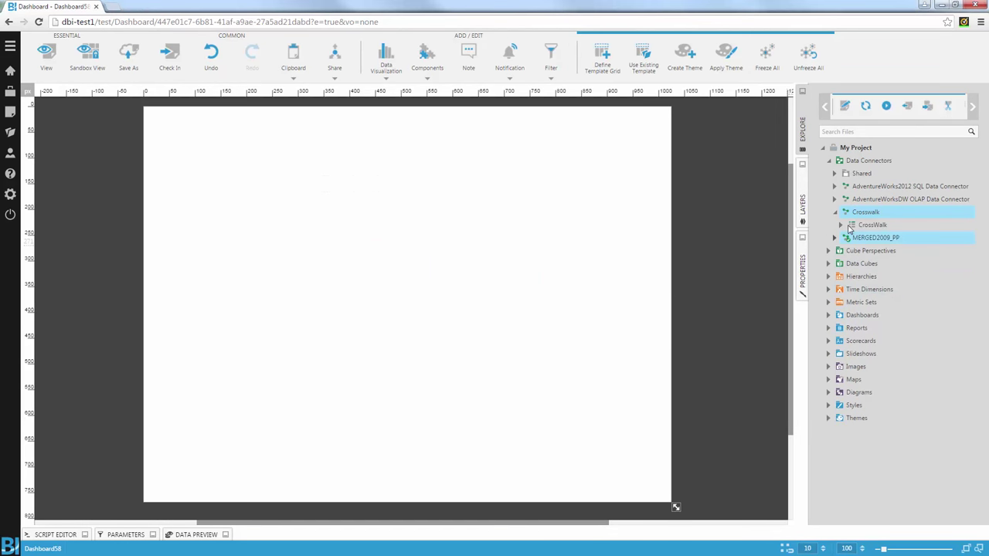
{"action": "left_click", "coordinate": [840, 225]}
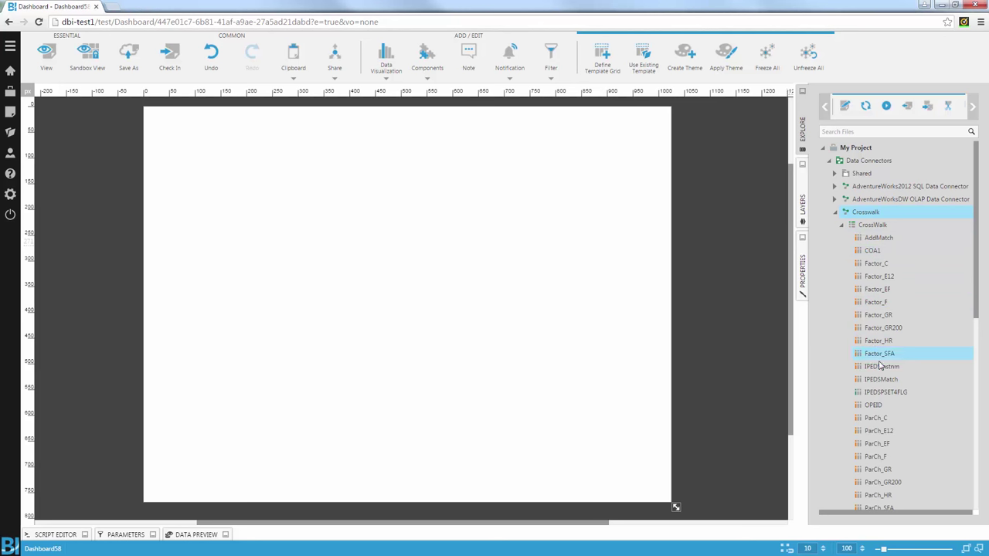
{"action": "left_click_drag", "start_coordinate": [875, 379], "coordinate": [361, 260]}
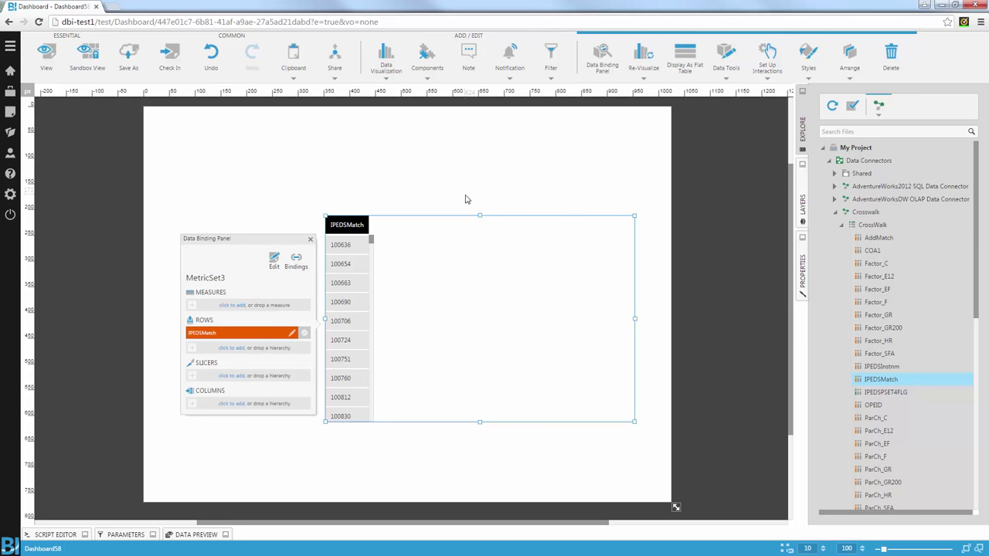
Step: Drop State-University from the State, City, University hierarchy onto the new table
{"action": "left_click", "coordinate": [835, 211]}
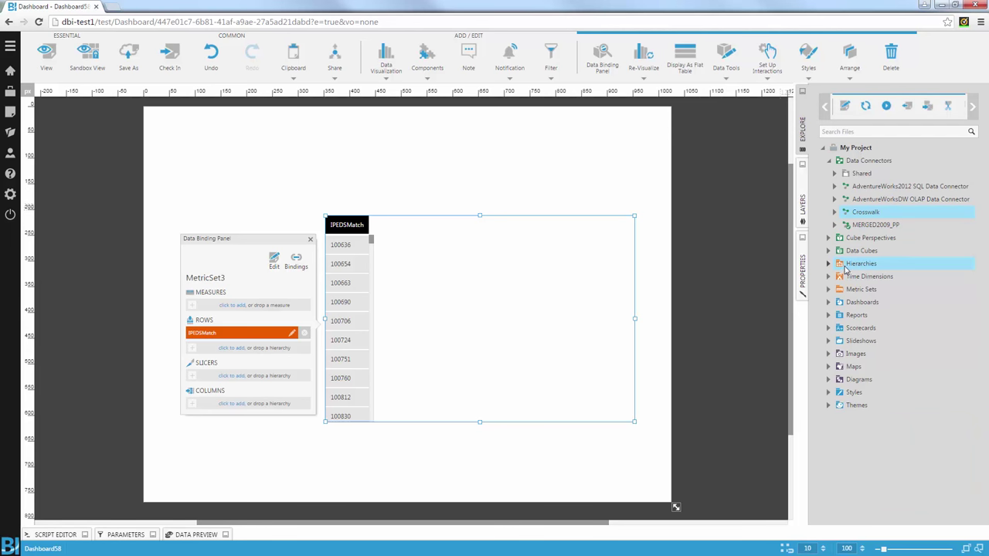
{"action": "left_click", "coordinate": [830, 264]}
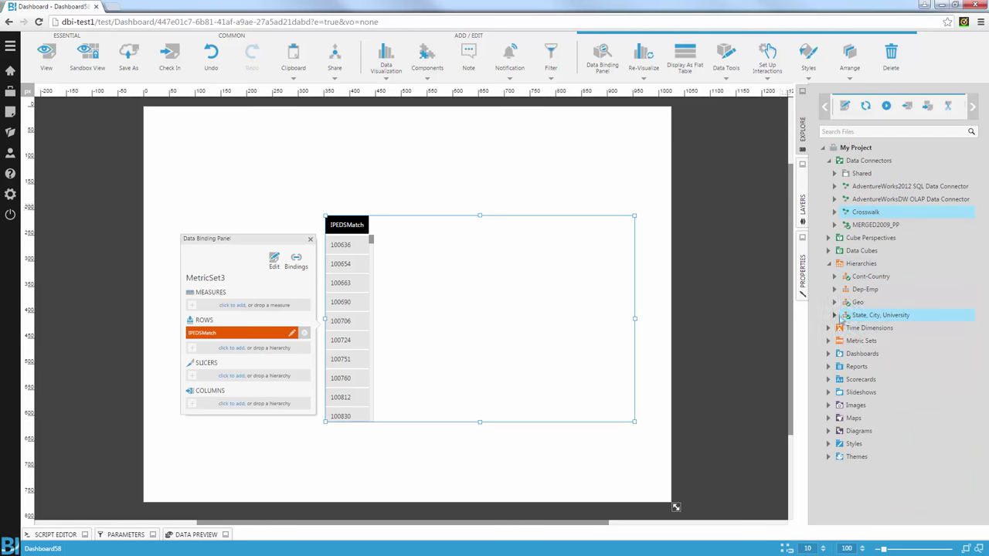
{"action": "left_click", "coordinate": [835, 315]}
{"action": "left_click_drag", "start_coordinate": [869, 330], "coordinate": [240, 336]}
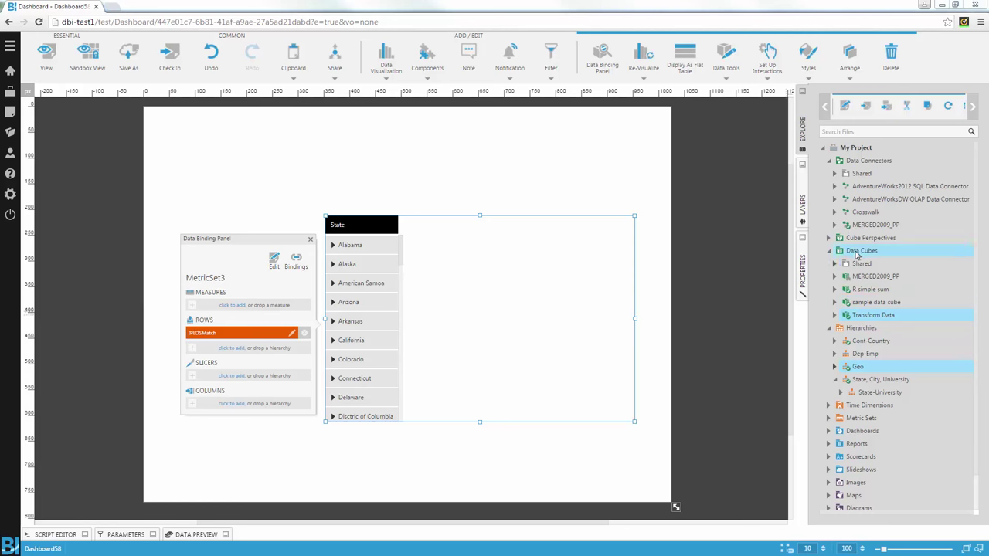
Step: Insert a Data Conversion transform between Tabular Select and Process Result in the cube
{"action": "right_click", "coordinate": [864, 316]}
{"action": "left_click", "coordinate": [873, 324]}
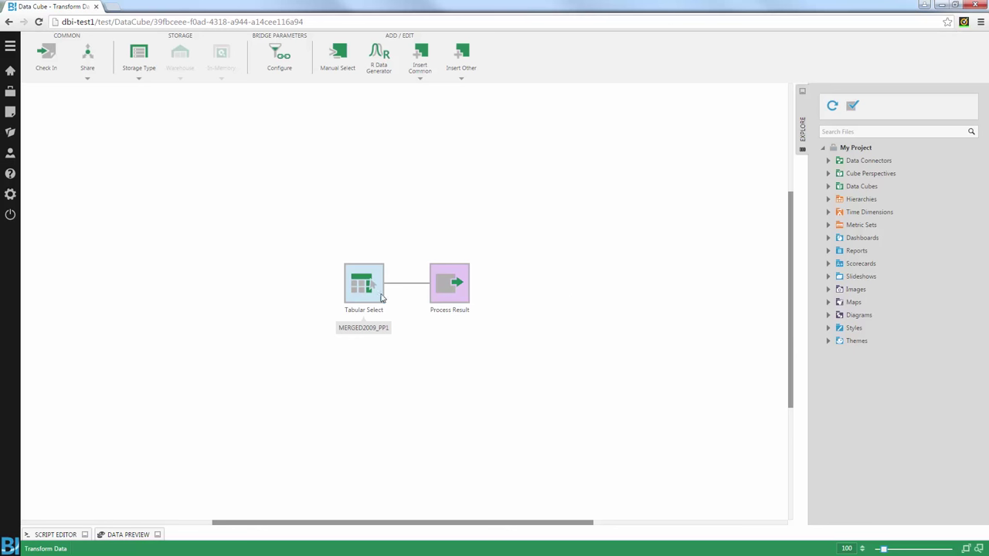
{"action": "left_click", "coordinate": [371, 279]}
{"action": "left_click", "coordinate": [373, 286]}
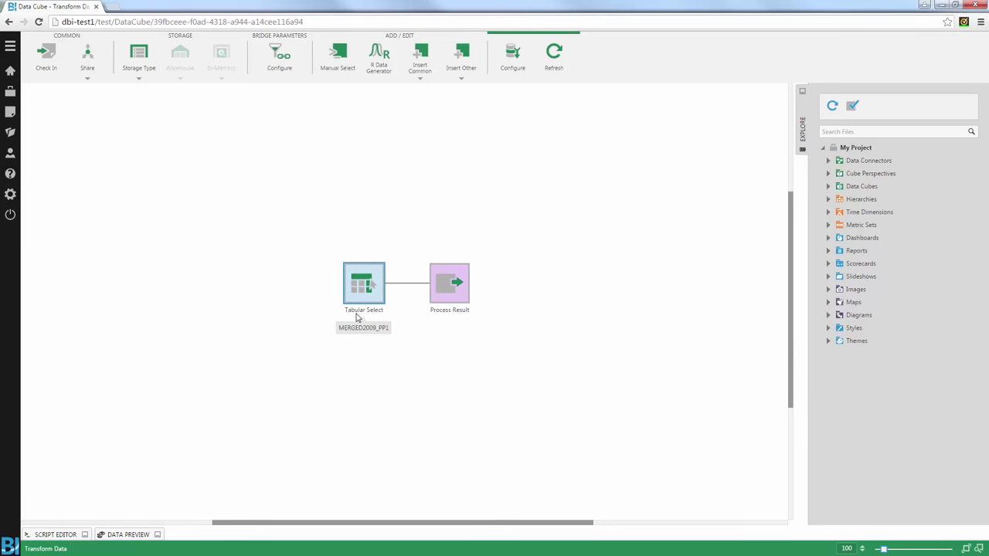
{"action": "left_click", "coordinate": [406, 282]}
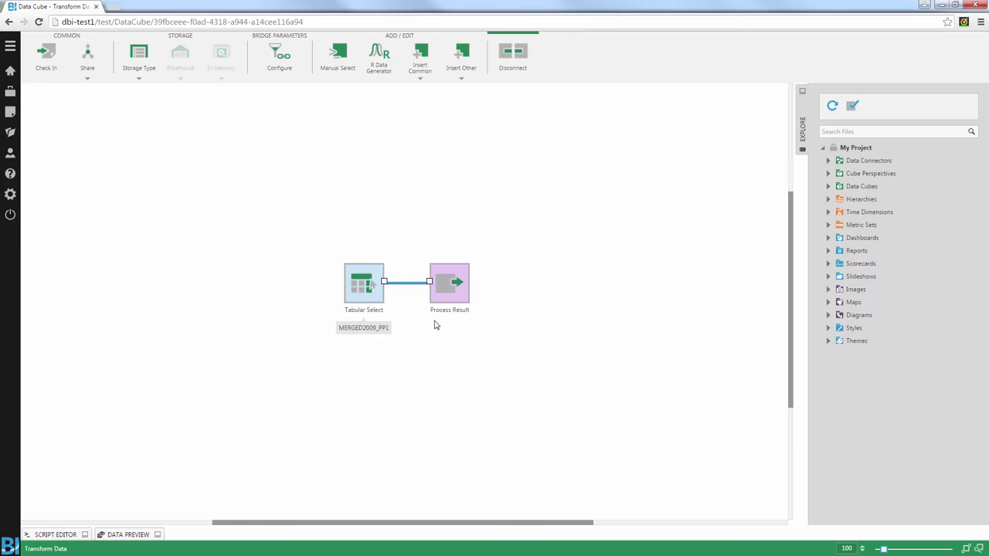
{"action": "left_click", "coordinate": [422, 71]}
{"action": "left_click", "coordinate": [460, 74]}
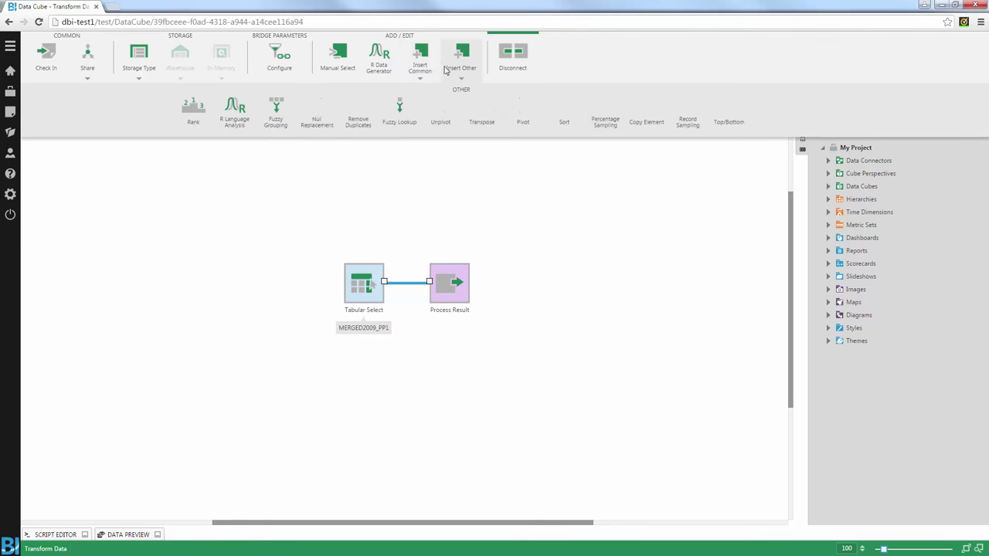
{"action": "left_click", "coordinate": [421, 58]}
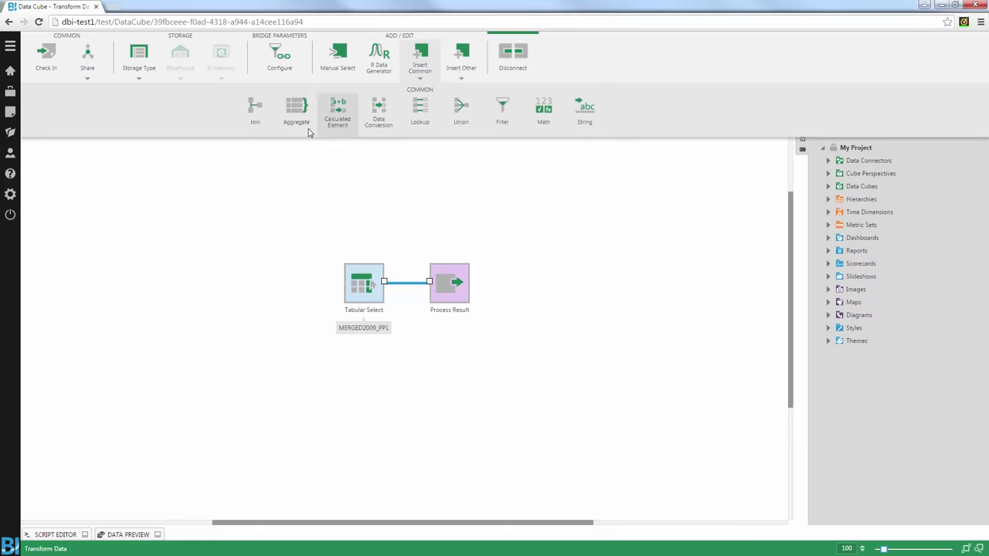
{"action": "left_click", "coordinate": [379, 110]}
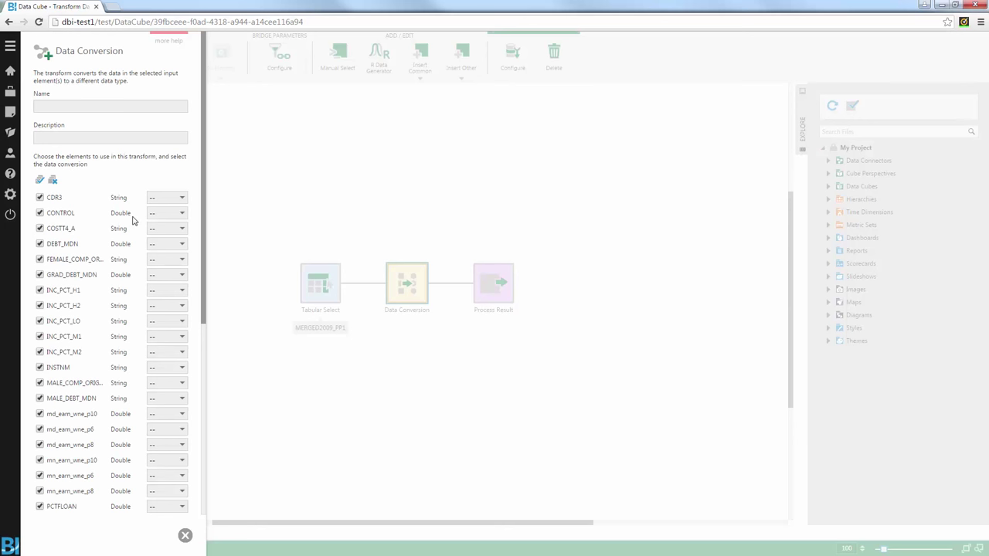
Step: Convert the CONTROL column to String and close the Data Conversion panel
{"action": "left_click", "coordinate": [170, 216]}
{"action": "key", "text": "Down"}
{"action": "key", "text": "Down"}
{"action": "key", "text": "Down"}
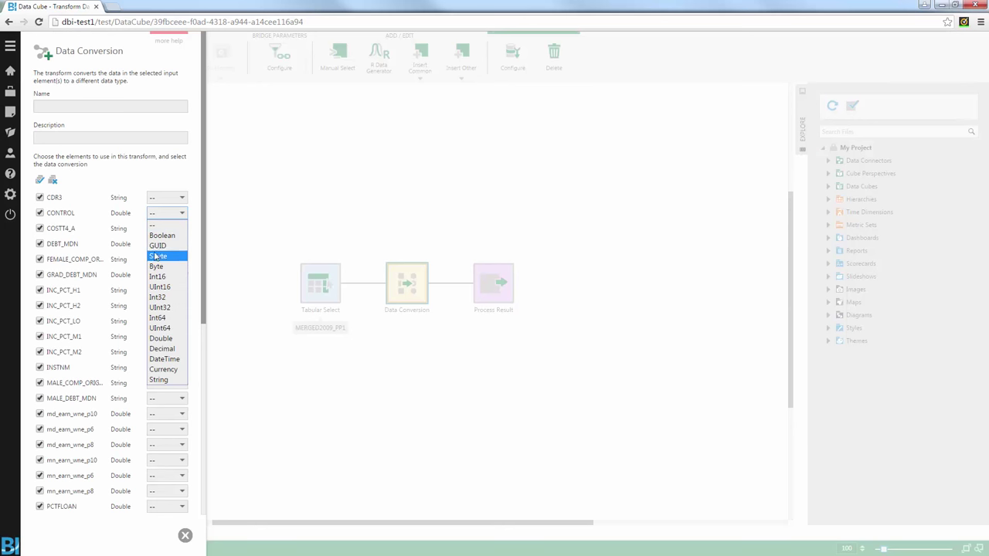
{"action": "key", "text": "Up"}
{"action": "key", "text": "Down"}
{"action": "key", "text": "Down"}
{"action": "key", "text": "Down"}
{"action": "key", "text": "Down"}
{"action": "key", "text": "Down"}
{"action": "key", "text": "Down"}
{"action": "key", "text": "Down"}
{"action": "key", "text": "Down"}
{"action": "key", "text": "Down"}
{"action": "key", "text": "Down"}
{"action": "key", "text": "Down"}
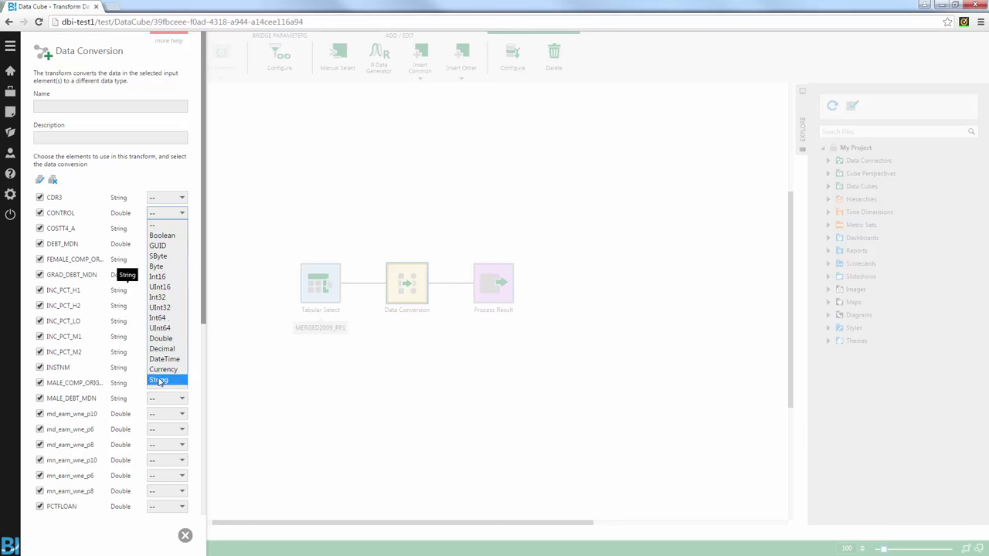
{"action": "left_click", "coordinate": [158, 379]}
{"action": "left_click", "coordinate": [185, 534]}
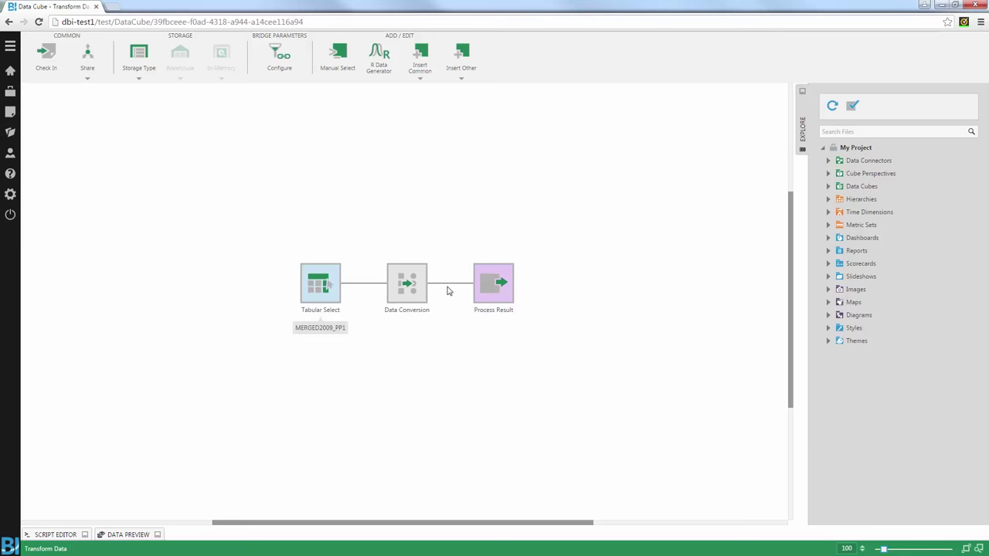
Step: Add statesLookup.xlsx from Windows Explorer to the project as a data connector
{"action": "left_click", "coordinate": [450, 286]}
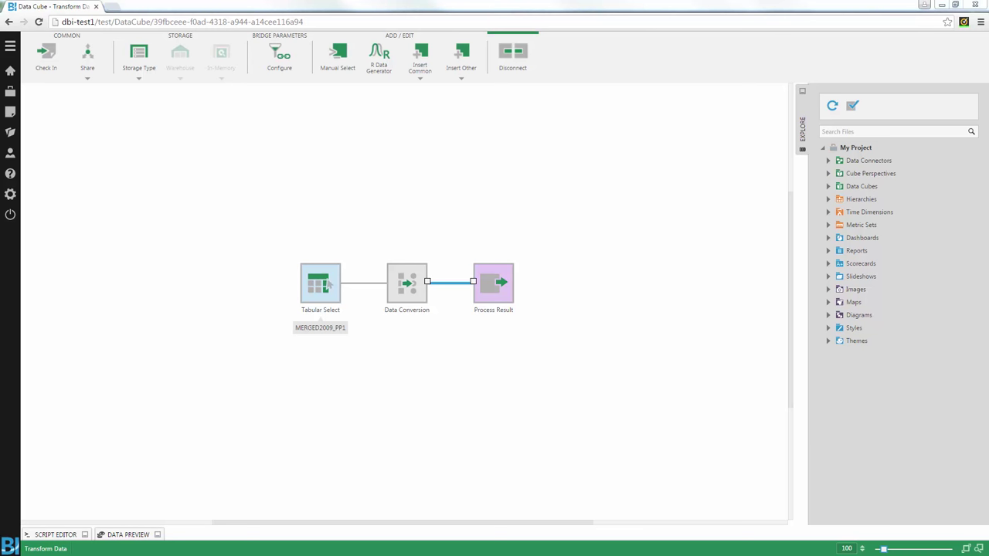
{"action": "key", "text": "alt+Tab"}
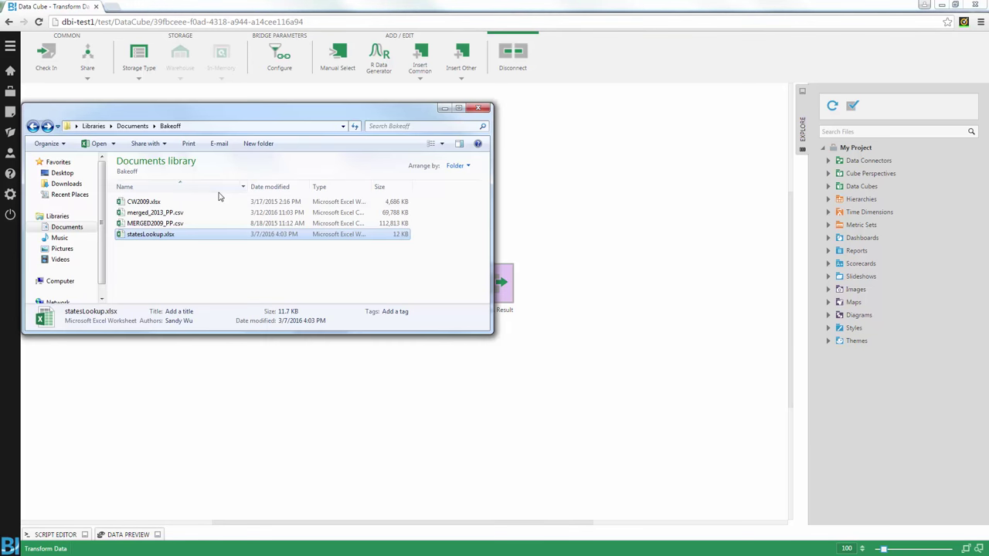
{"action": "left_click_drag", "start_coordinate": [146, 234], "coordinate": [842, 440]}
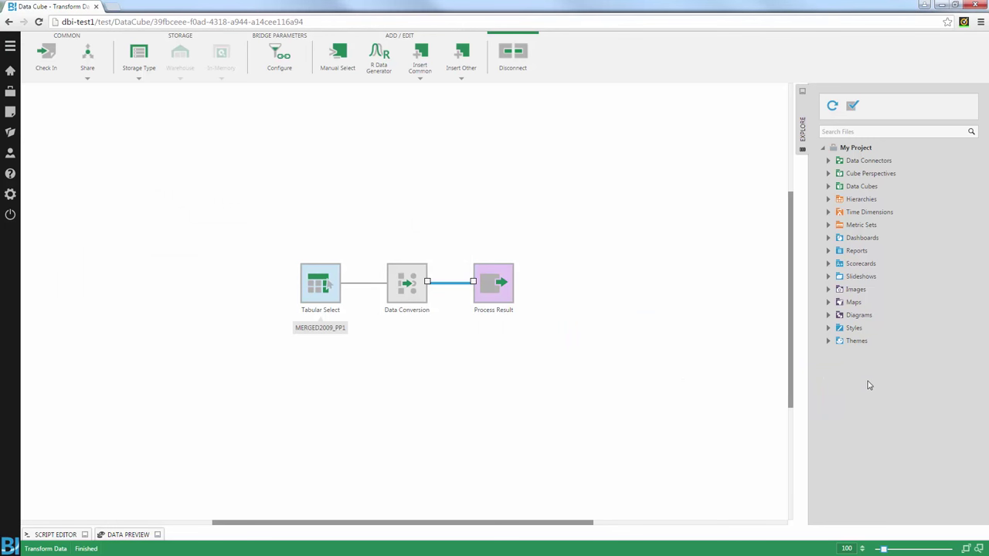
Step: Place statesLookup's [Sheet1$] table on the diagram and join it with Data Conversion
{"action": "left_click", "coordinate": [828, 161]}
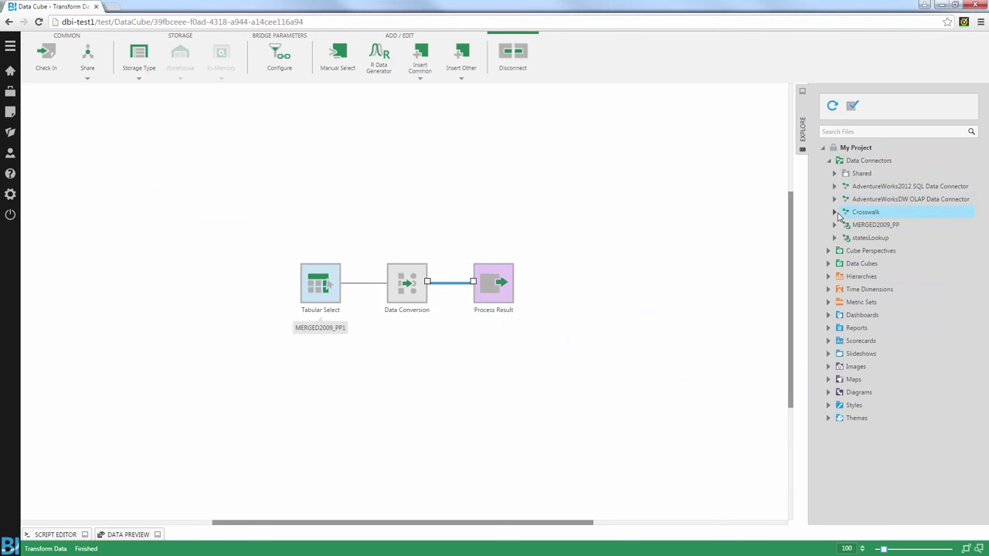
{"action": "left_click", "coordinate": [834, 237]}
{"action": "left_click_drag", "start_coordinate": [858, 250], "coordinate": [468, 425]}
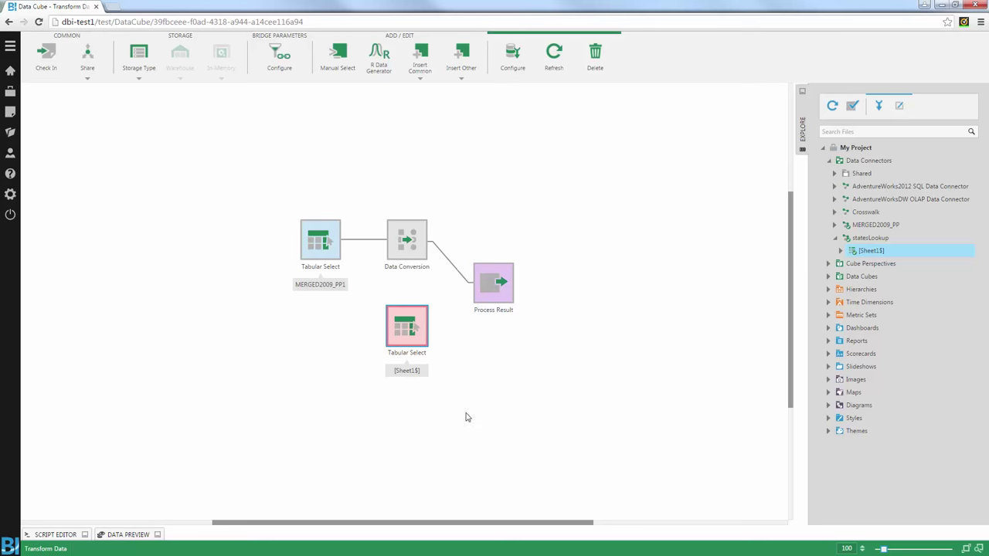
{"action": "left_click_drag", "start_coordinate": [403, 275], "coordinate": [407, 240]}
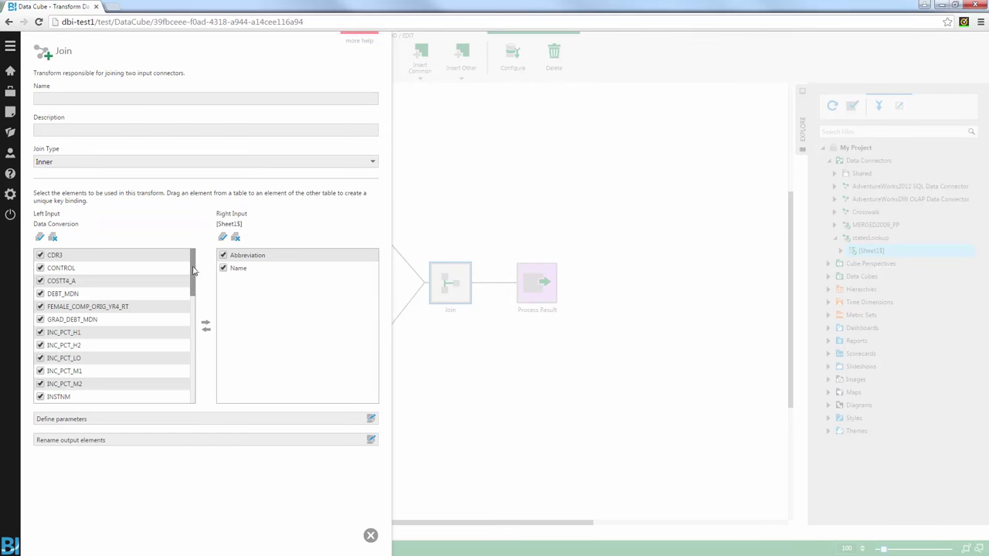
Step: Match Abbreviation to STABBR as the inner join key and apply the join
{"action": "scroll", "coordinate": [193, 270], "scroll_direction": "down", "scroll_amount": 5}
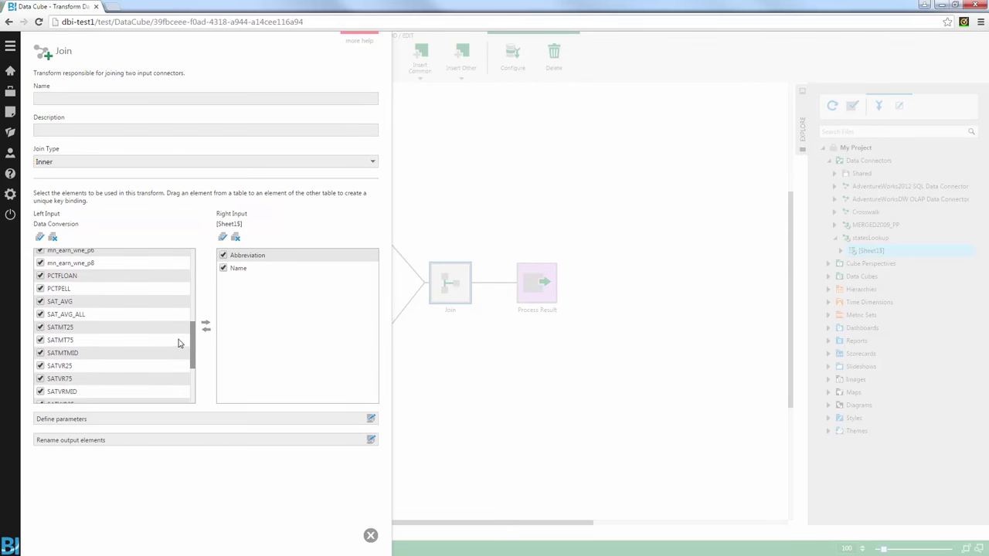
{"action": "scroll", "coordinate": [192, 333], "scroll_direction": "down", "scroll_amount": 3}
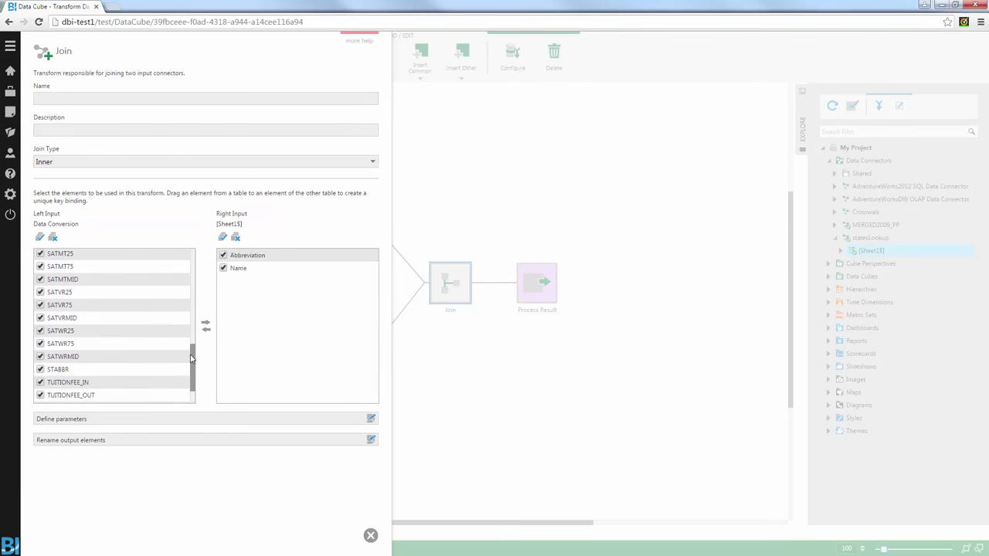
{"action": "left_click_drag", "start_coordinate": [261, 263], "coordinate": [139, 355]}
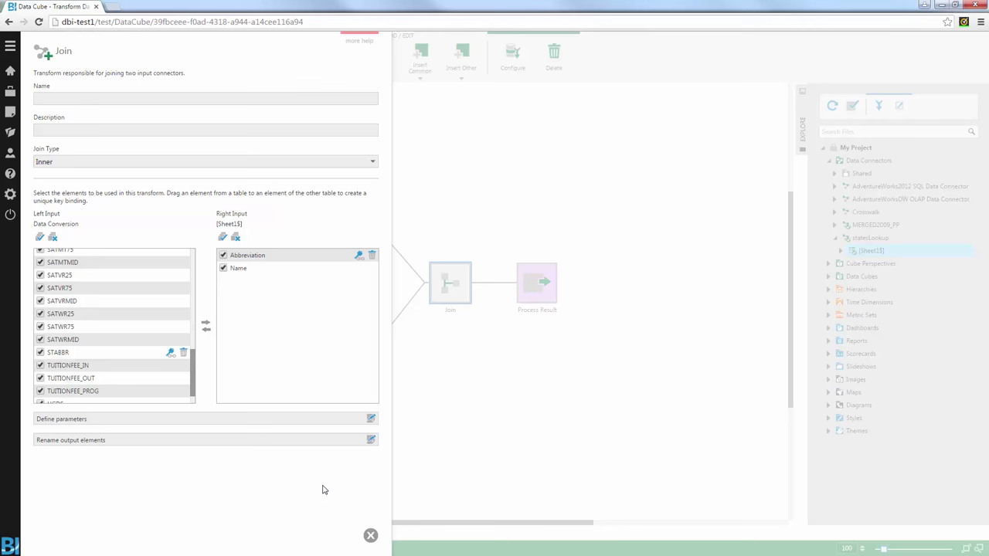
{"action": "left_click", "coordinate": [370, 536]}
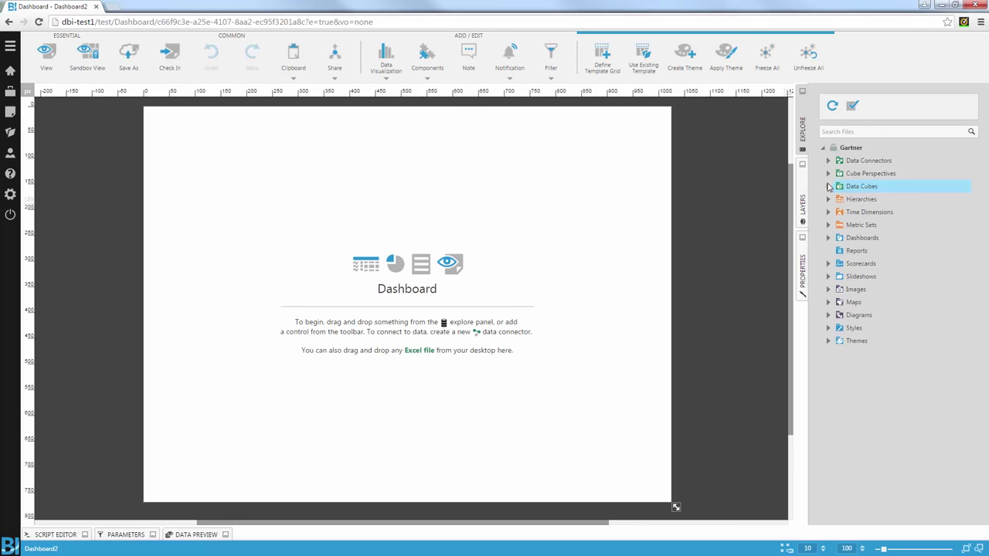
Step: Add MERGED2009 Fact's SAT Avg as a table with UNITID (State-University) rows
{"action": "left_click", "coordinate": [827, 186]}
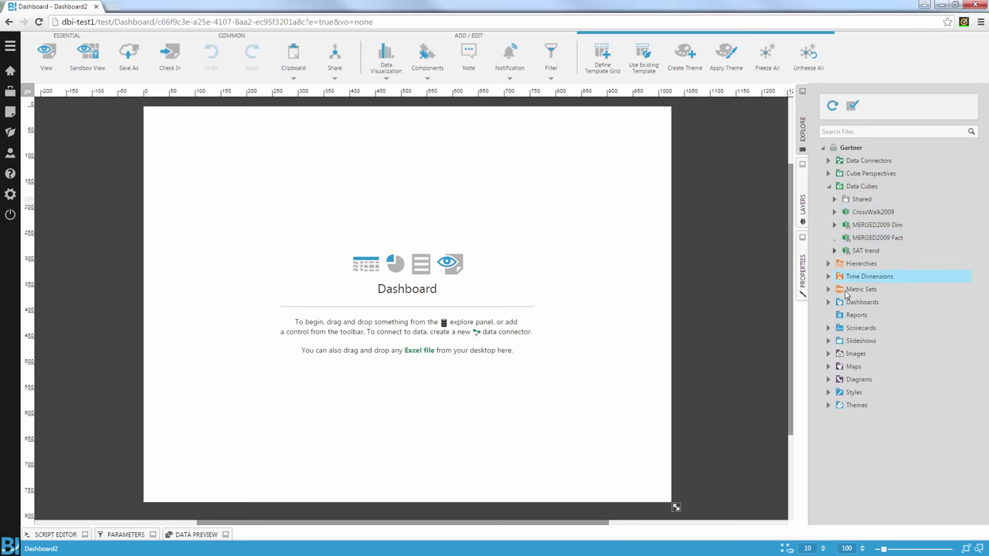
{"action": "scroll", "coordinate": [884, 378], "scroll_direction": "down", "scroll_amount": 3}
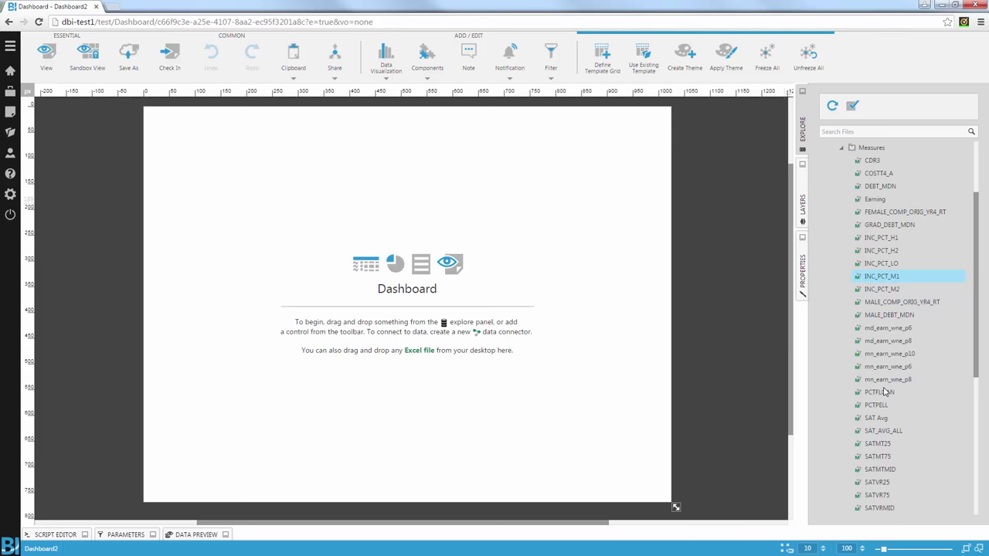
{"action": "left_click_drag", "start_coordinate": [873, 418], "coordinate": [329, 201]}
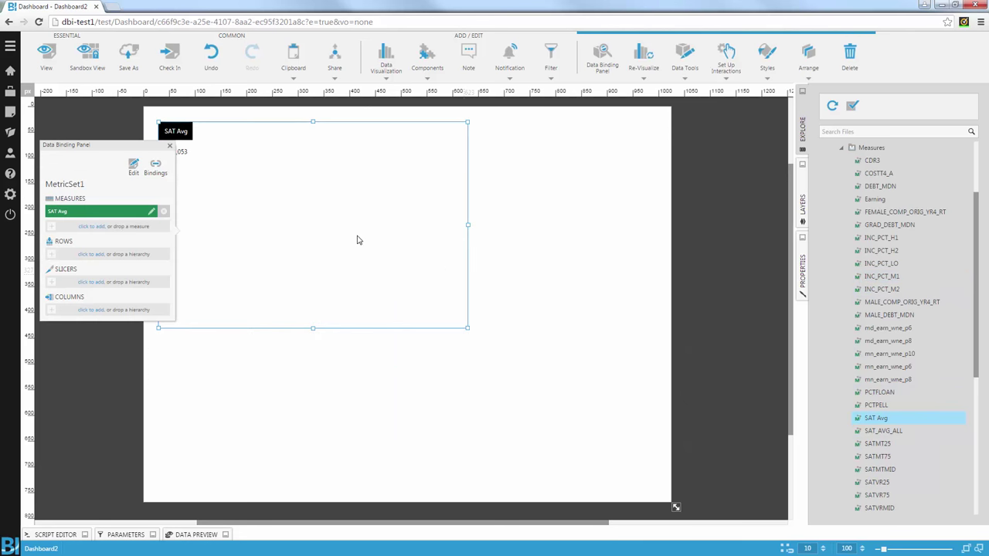
{"action": "left_click", "coordinate": [91, 254]}
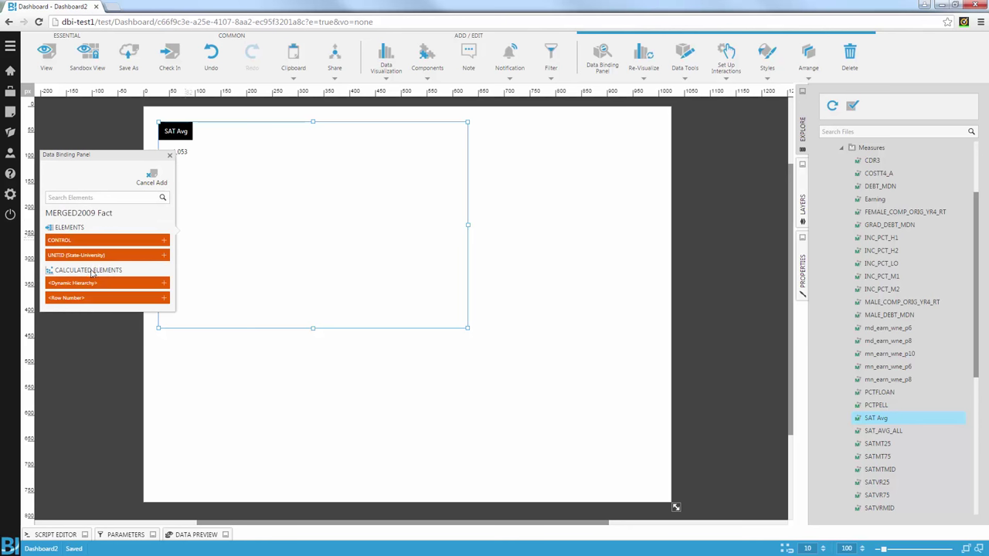
{"action": "left_click", "coordinate": [91, 255]}
{"action": "left_click", "coordinate": [169, 140]}
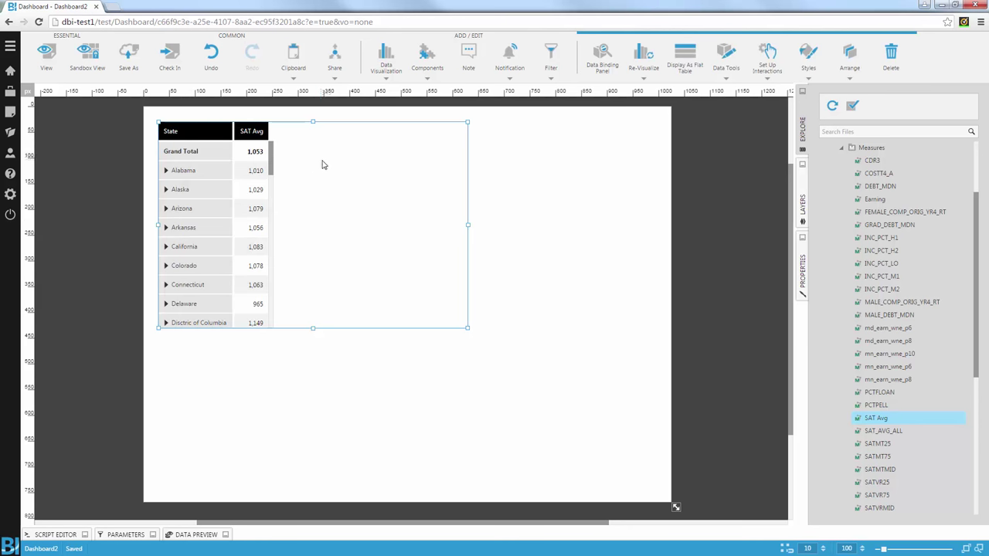
Step: Re-visualize the SAT Avg table as a map
{"action": "right_click", "coordinate": [324, 163]}
{"action": "left_click", "coordinate": [355, 183]}
{"action": "scroll", "coordinate": [355, 232], "scroll_direction": "down", "scroll_amount": 3}
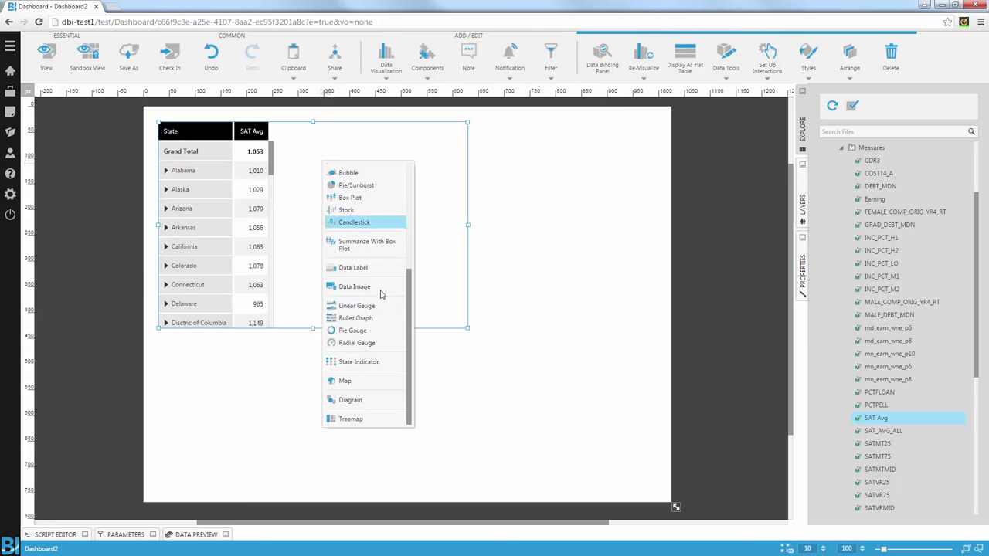
{"action": "left_click", "coordinate": [346, 384]}
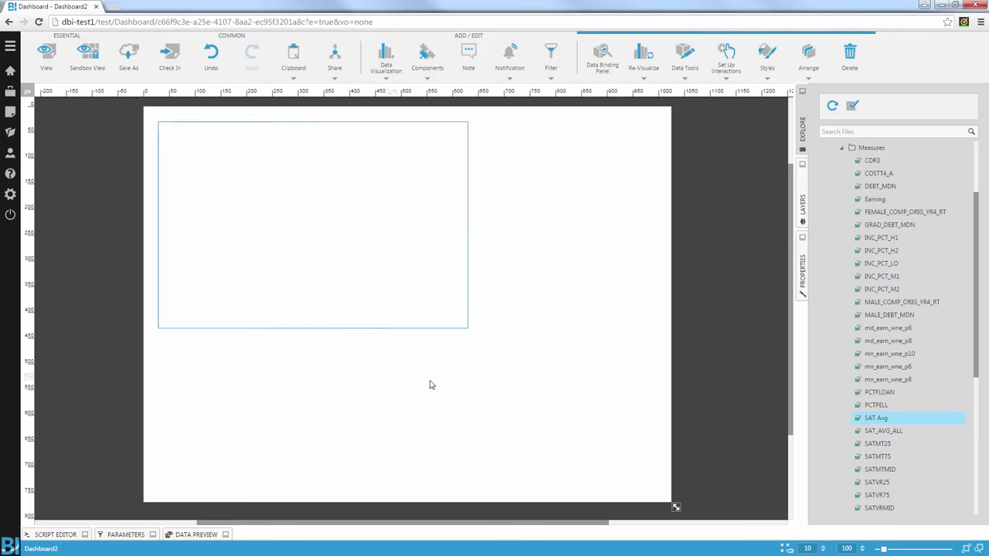
Step: Apply the United States (Alaska, Hawaii & Puerto Rico shifted) map and enable Show Only Requested Maps
{"action": "left_click", "coordinate": [430, 327]}
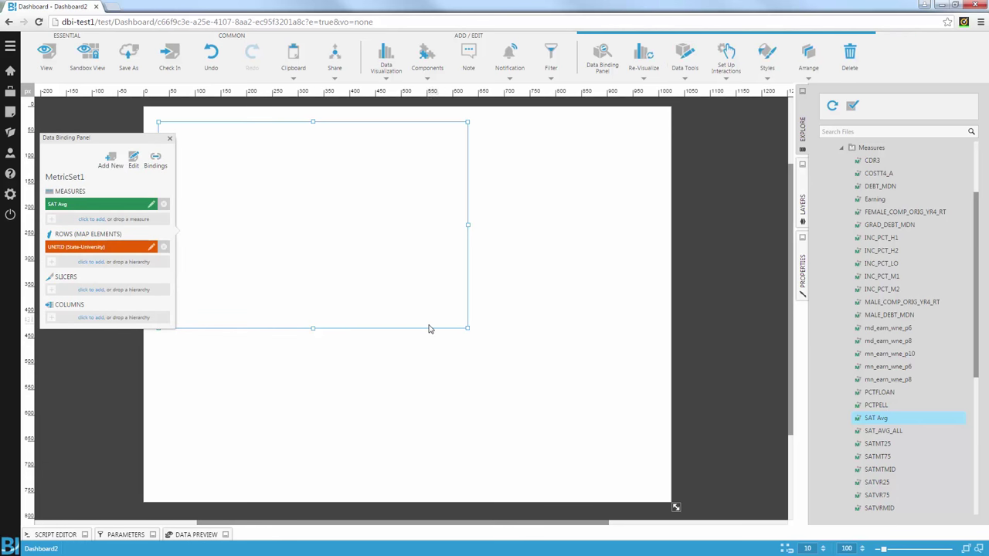
{"action": "left_click", "coordinate": [842, 148]}
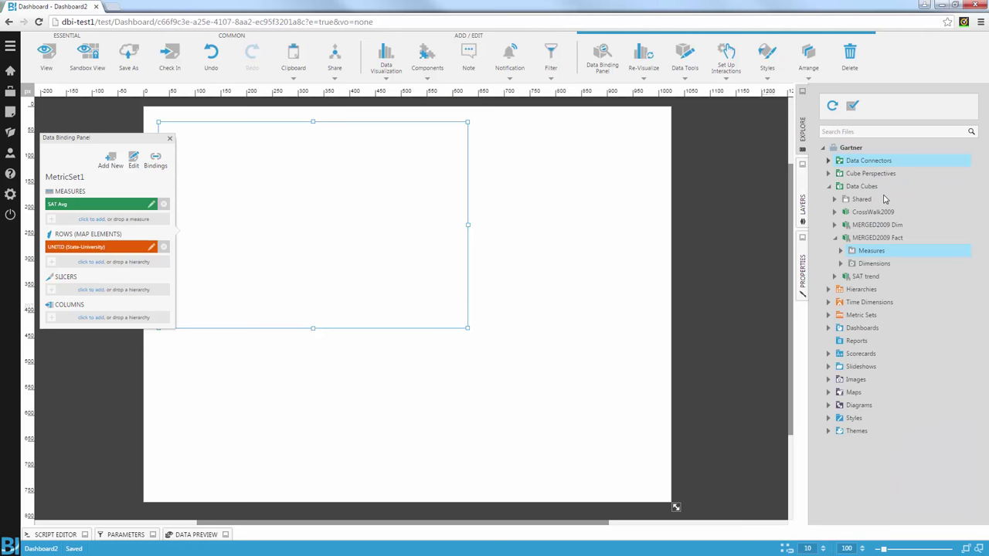
{"action": "left_click", "coordinate": [828, 392]}
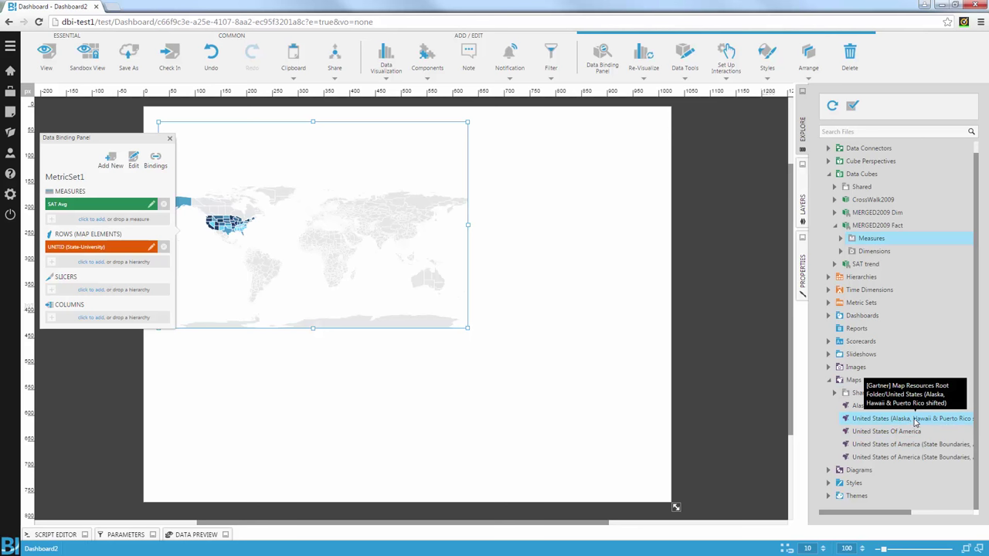
{"action": "left_click_drag", "start_coordinate": [914, 420], "coordinate": [388, 278]}
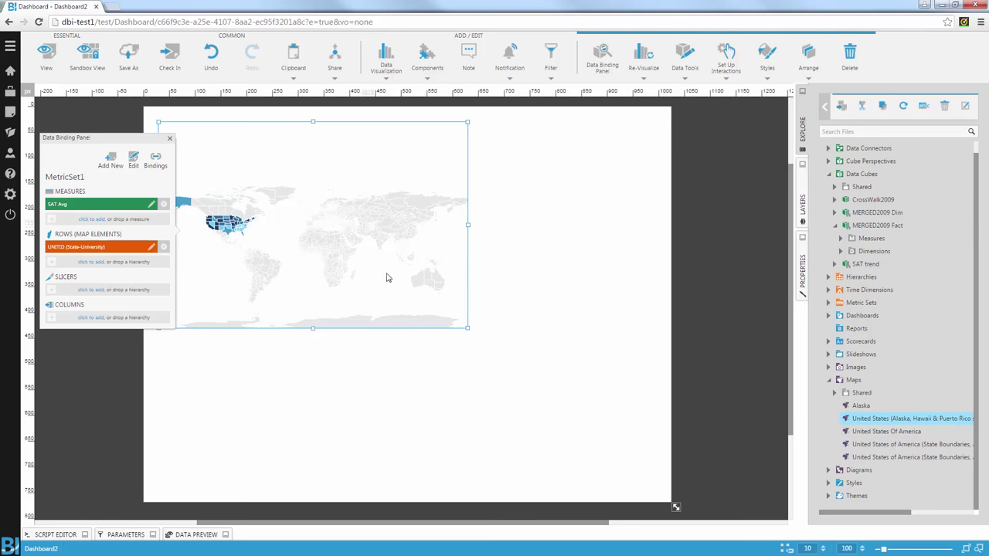
{"action": "left_click", "coordinate": [803, 263]}
{"action": "scroll", "coordinate": [877, 349], "scroll_direction": "down", "scroll_amount": 3}
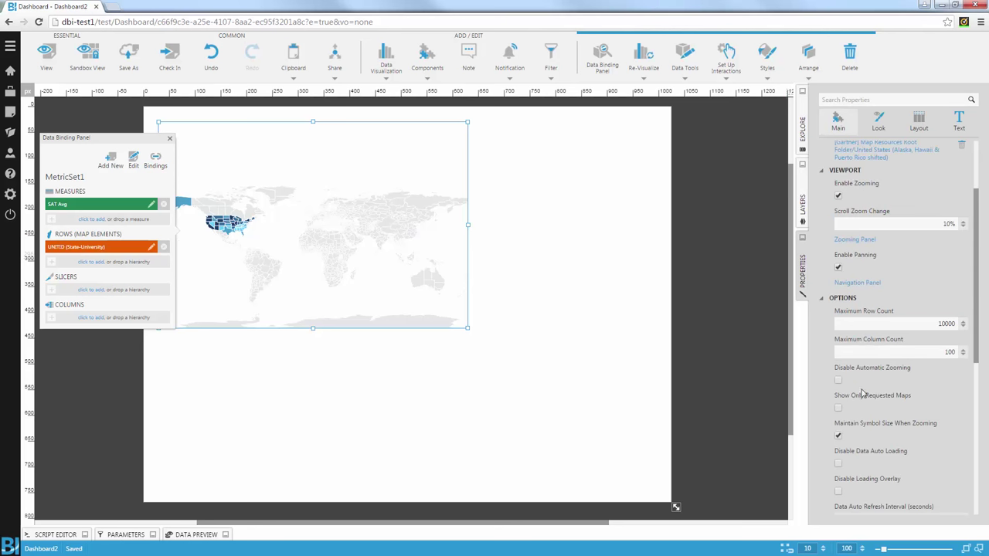
{"action": "left_click", "coordinate": [838, 409]}
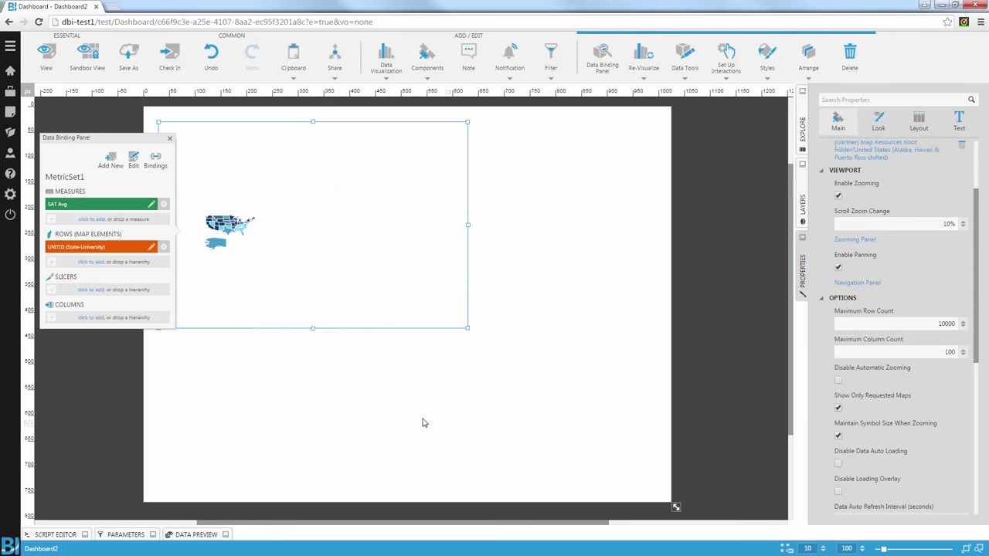
Step: Preview the dashboard in view mode, then return to editing the map
{"action": "left_click", "coordinate": [47, 56]}
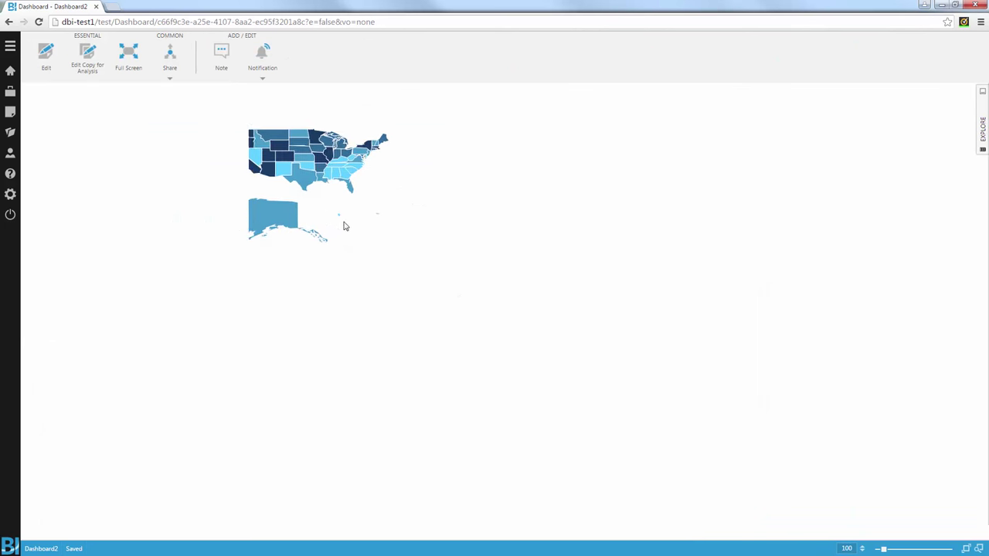
{"action": "left_click", "coordinate": [45, 62]}
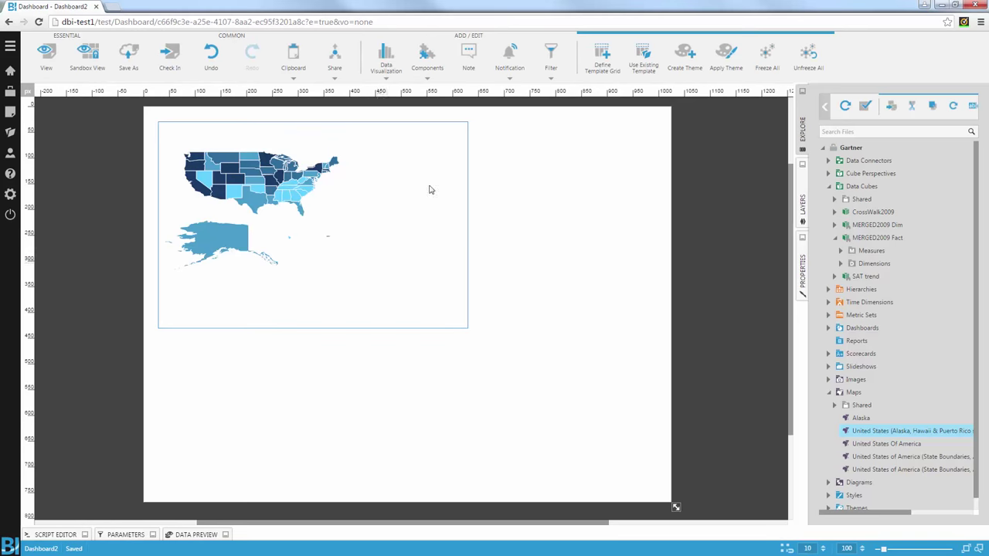
{"action": "left_click", "coordinate": [368, 225]}
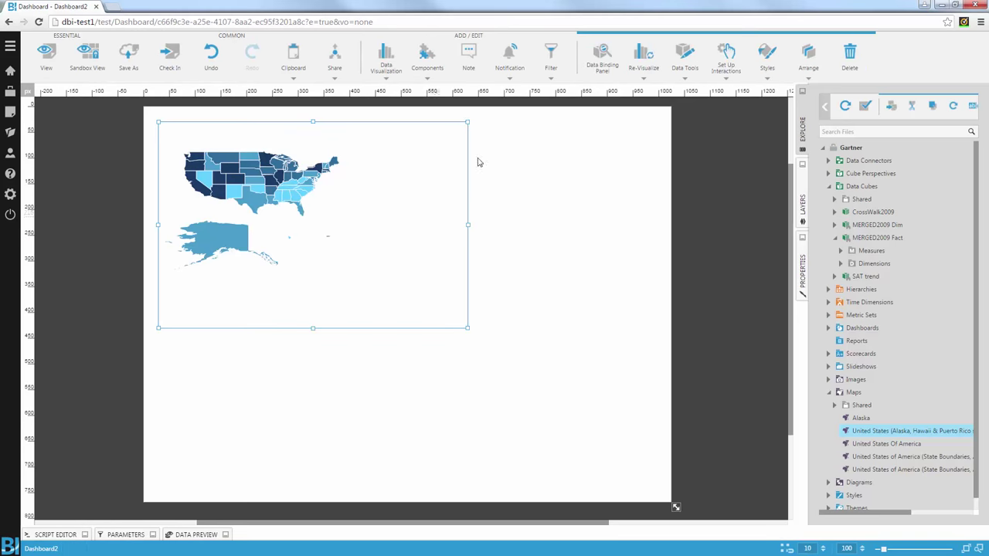
{"action": "left_click", "coordinate": [387, 63]}
Step: Add a legend beside the map showing the SAT Avg ranges
{"action": "left_click", "coordinate": [982, 110]}
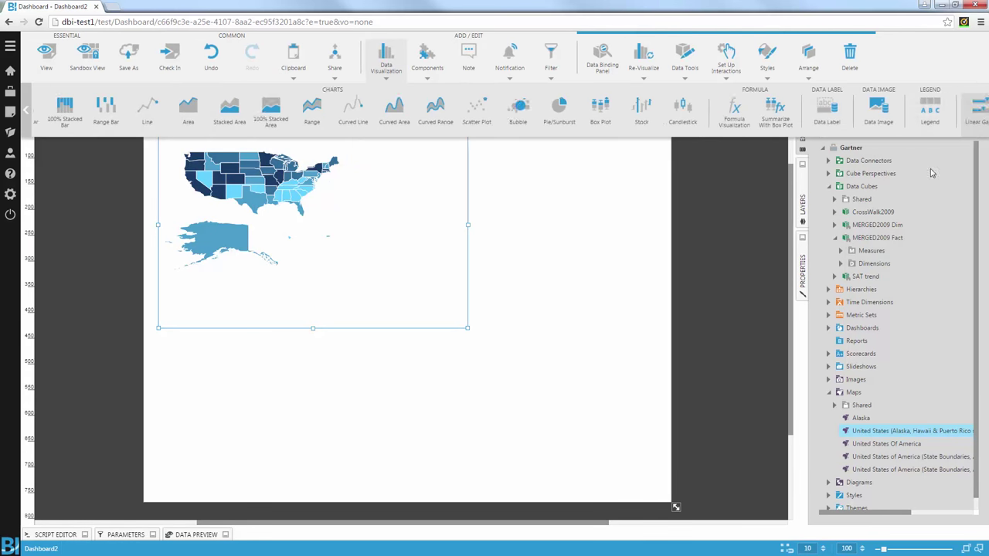
{"action": "left_click", "coordinate": [575, 112]}
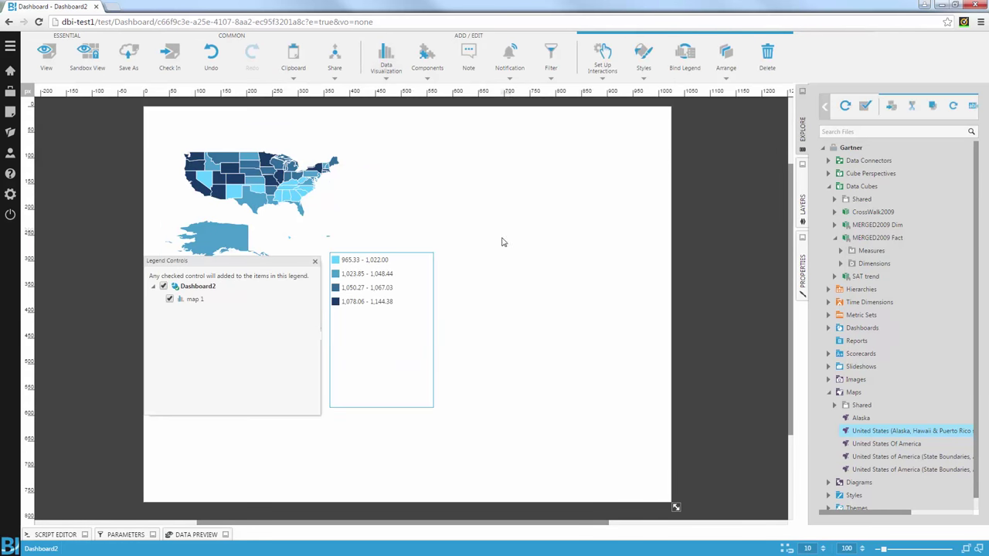
{"action": "left_click_drag", "start_coordinate": [379, 288], "coordinate": [377, 241]}
{"action": "left_click", "coordinate": [486, 249]}
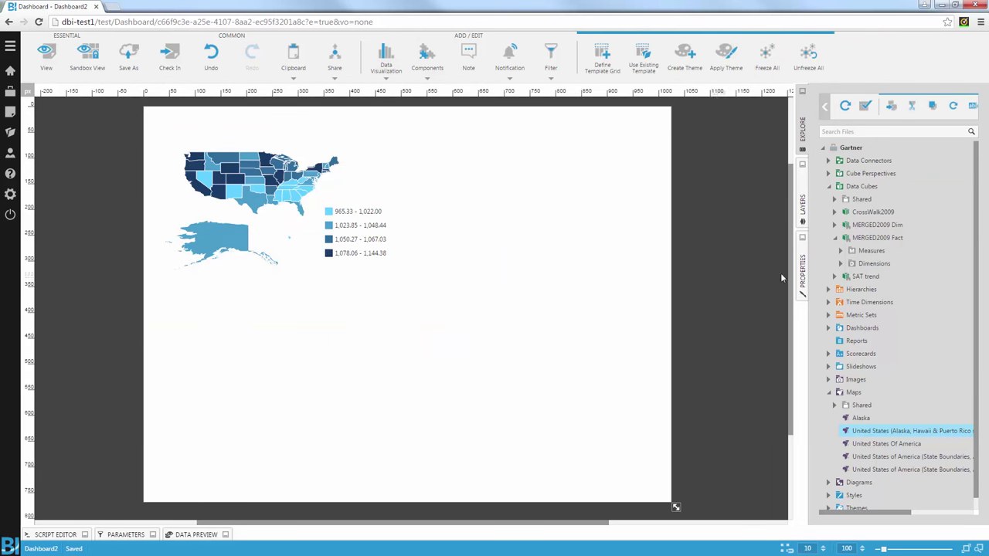
Step: Expand MERGED2009 Fact's Measures and scroll through the measure list
{"action": "left_click", "coordinate": [841, 250]}
{"action": "scroll", "coordinate": [908, 339], "scroll_direction": "down", "scroll_amount": 2}
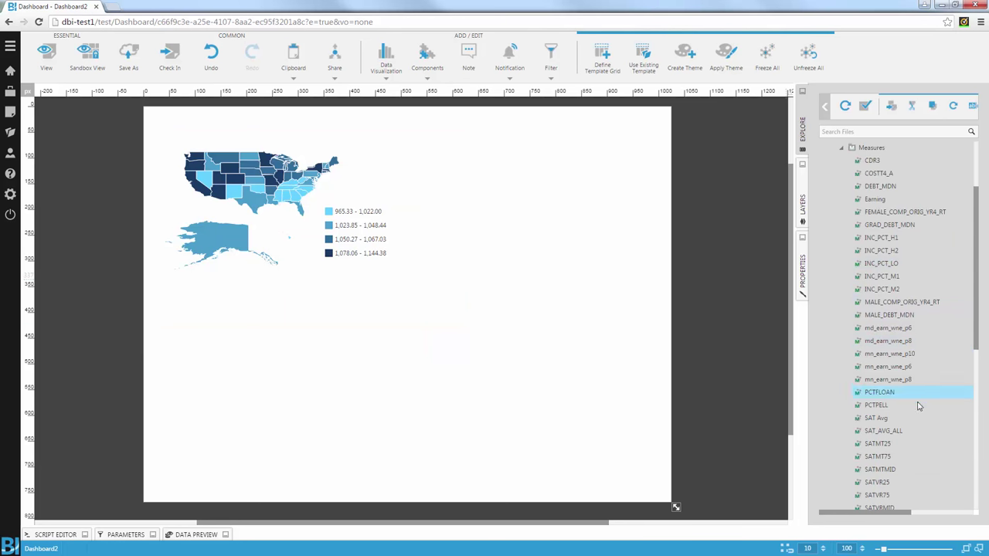
{"action": "scroll", "coordinate": [917, 421], "scroll_direction": "down", "scroll_amount": 1}
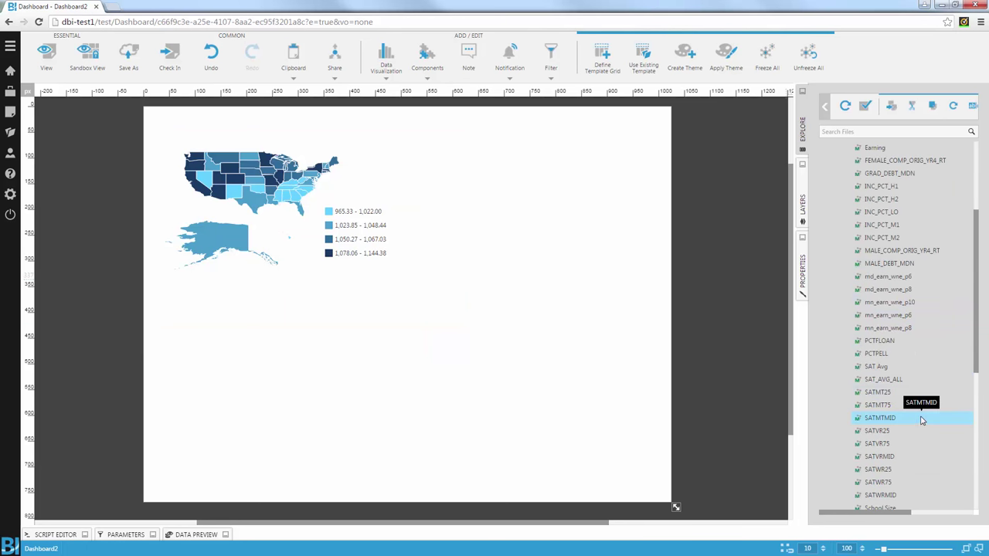
Step: Create a new table of SAT Avg and Earning by UNITID rows at University level
{"action": "left_click_drag", "start_coordinate": [820, 356], "coordinate": [570, 239]}
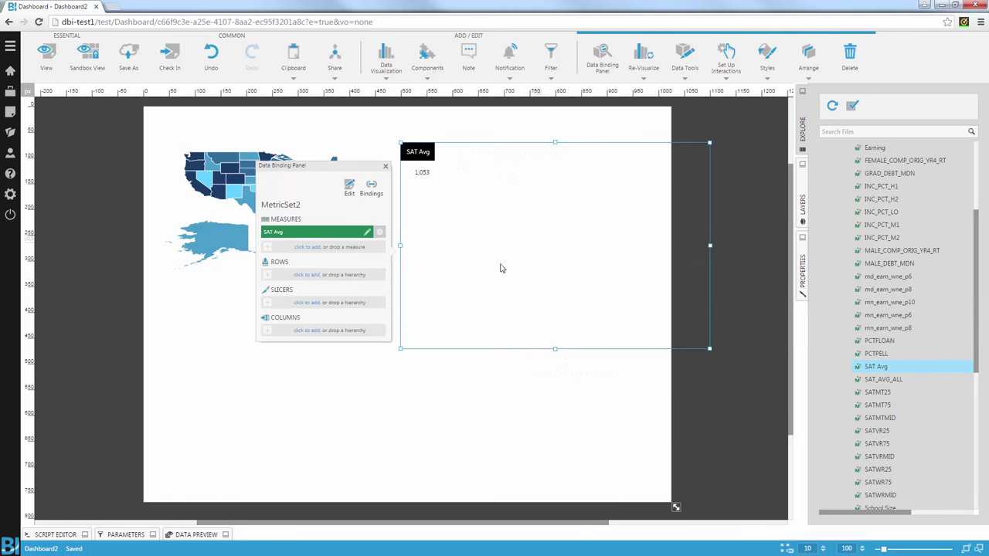
{"action": "left_click", "coordinate": [316, 211]}
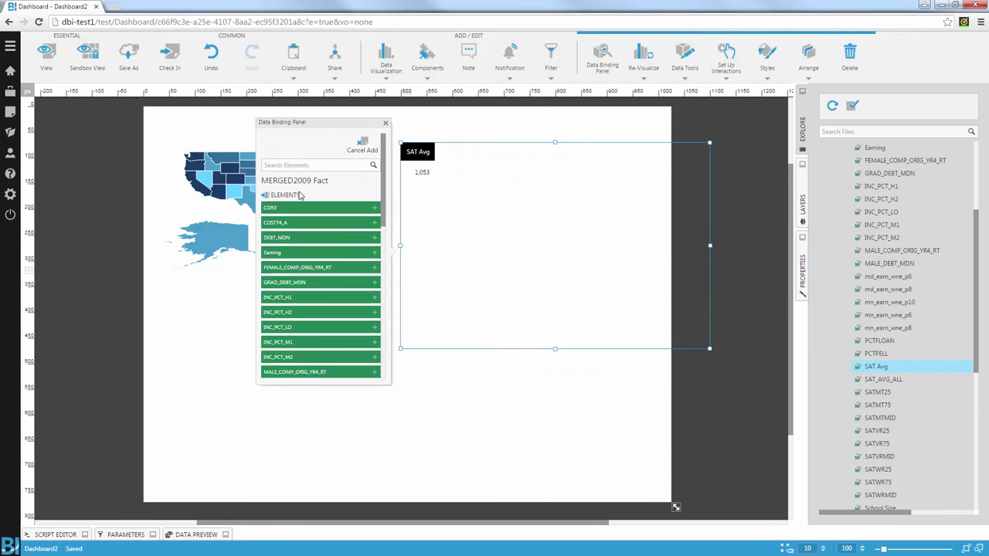
{"action": "type", "text": "ear"}
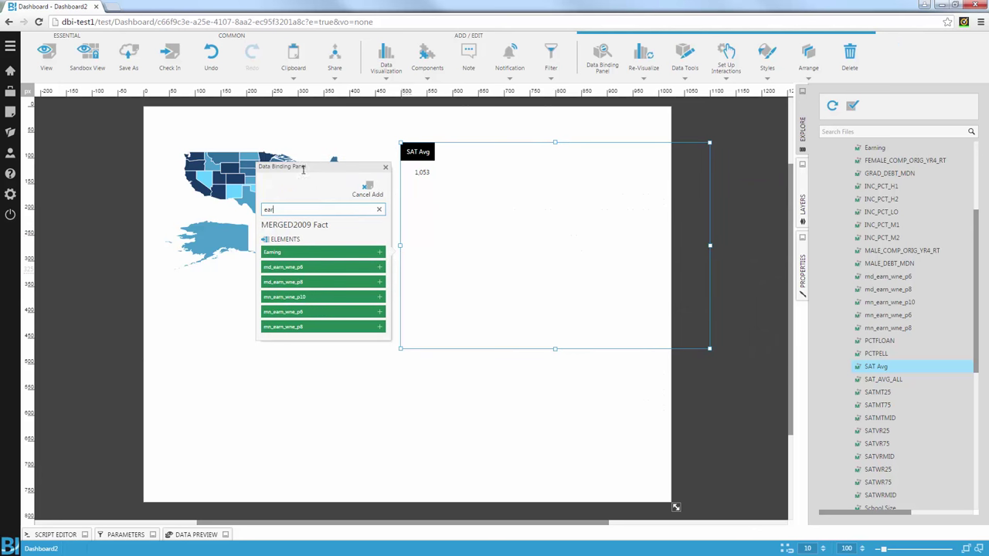
{"action": "left_click", "coordinate": [300, 252]}
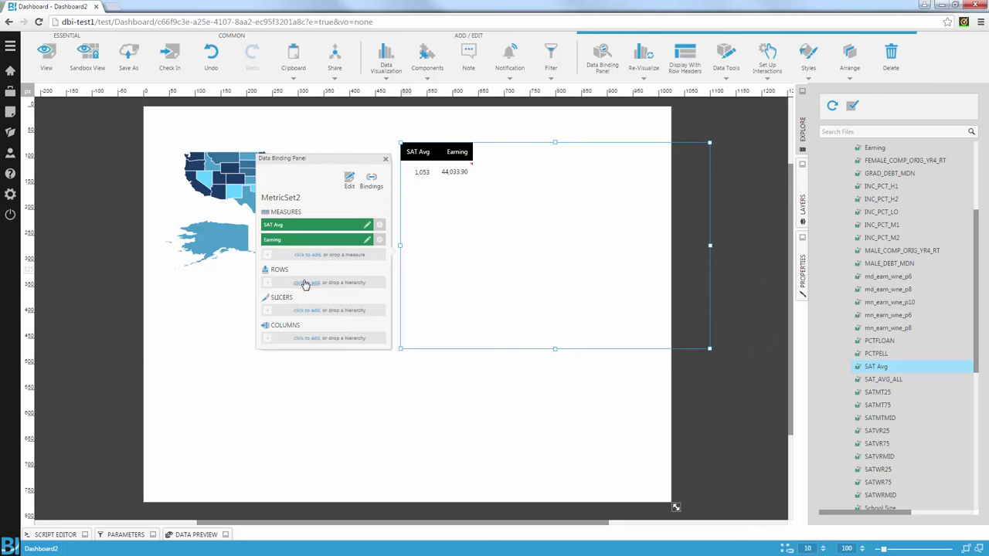
{"action": "left_click", "coordinate": [320, 282]}
{"action": "left_click", "coordinate": [319, 281]}
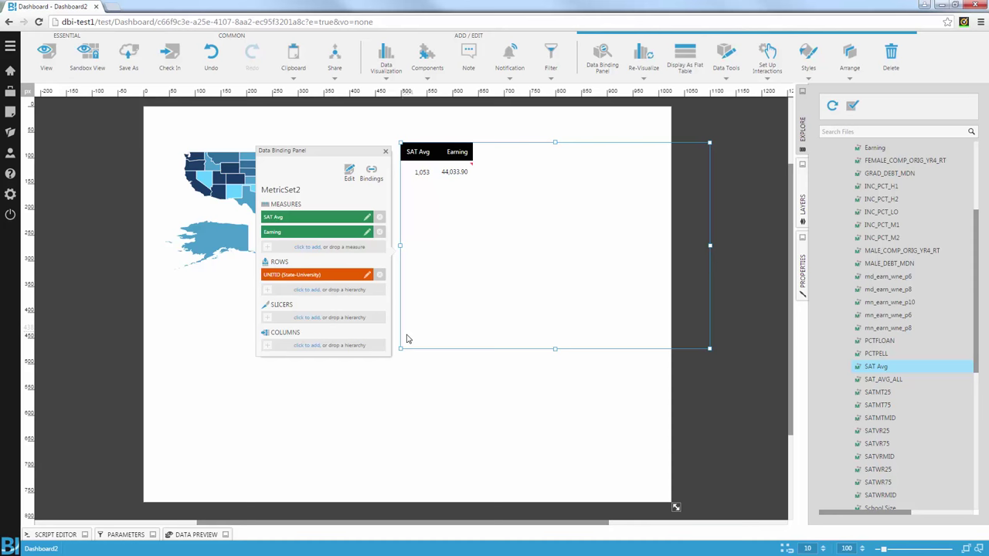
{"action": "left_click", "coordinate": [344, 279]}
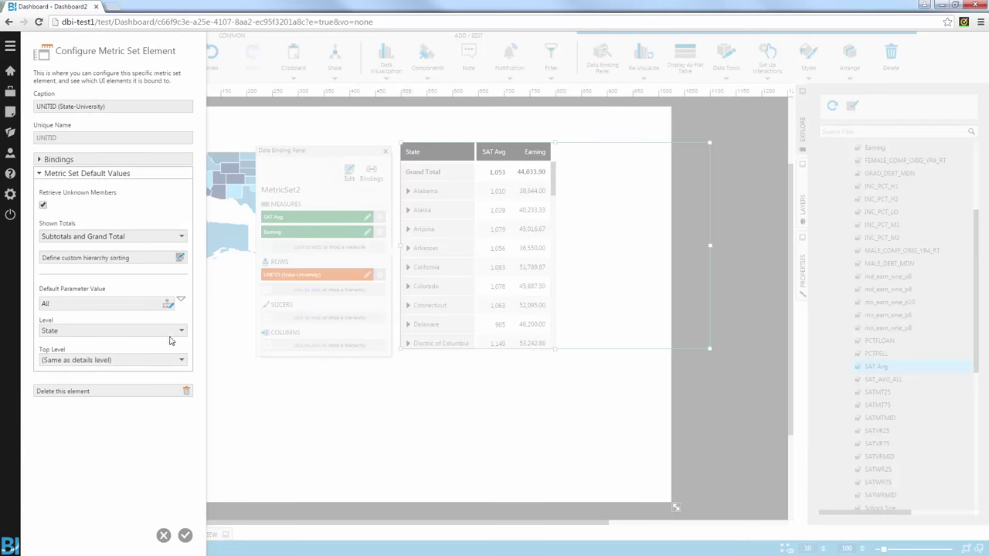
{"action": "left_click", "coordinate": [120, 333]}
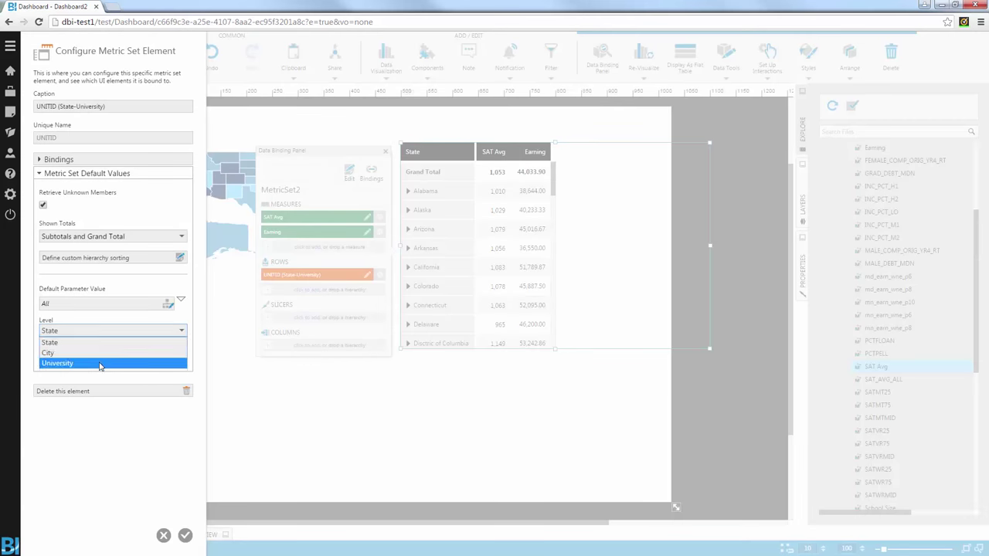
{"action": "left_click", "coordinate": [110, 363]}
{"action": "left_click", "coordinate": [186, 534]}
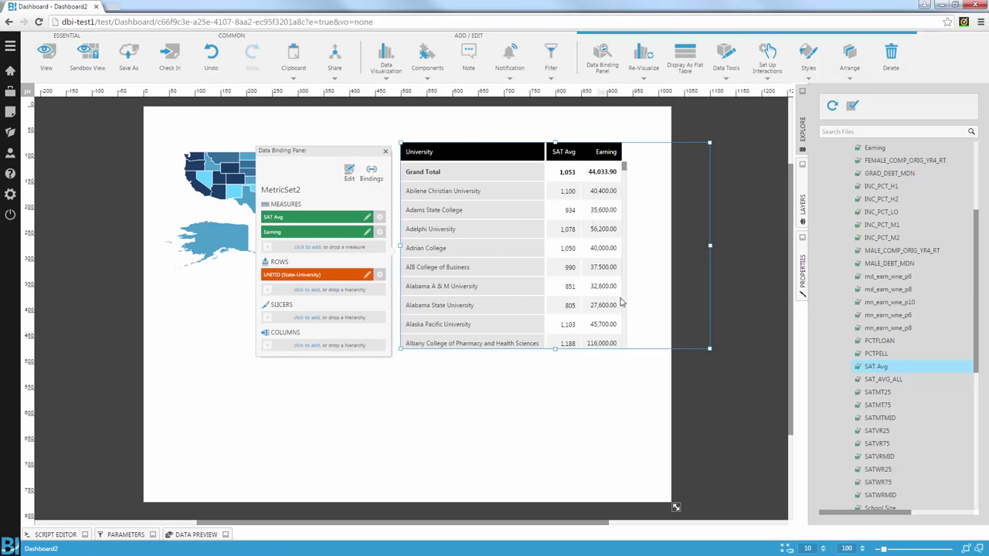
Step: Display the Earning column as data bars
{"action": "right_click", "coordinate": [600, 172]}
{"action": "left_click", "coordinate": [631, 193]}
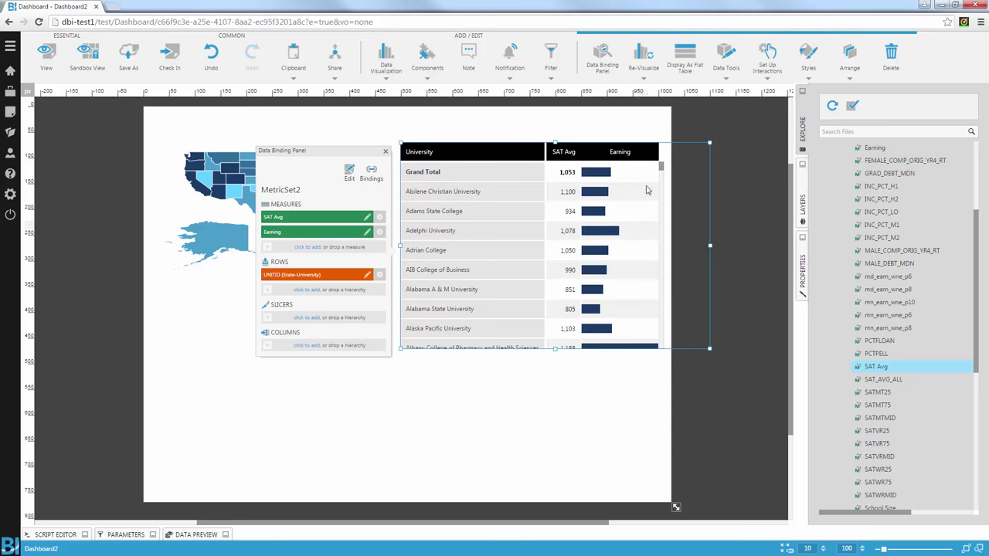
{"action": "left_click", "coordinate": [386, 151]}
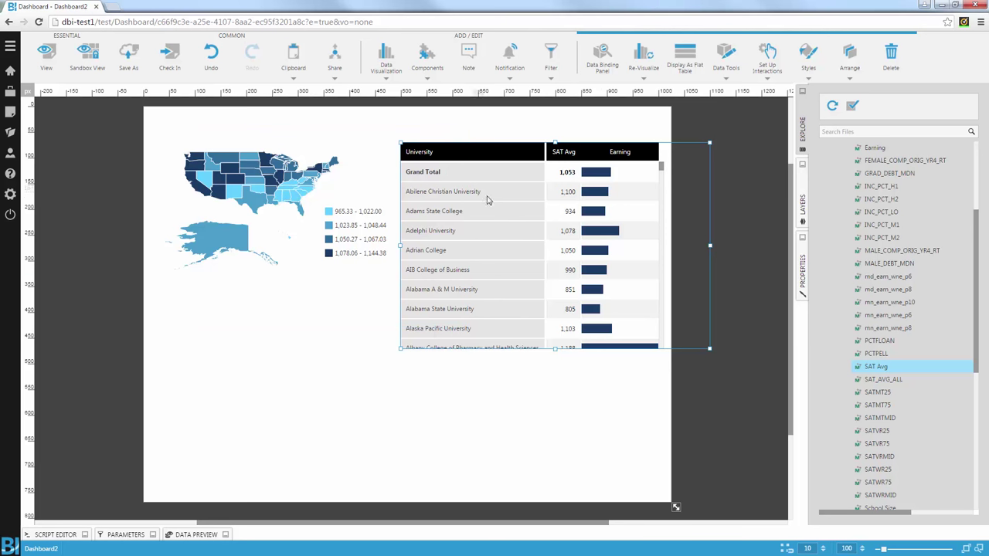
Step: Add a Filter interaction, filter1, to the US state map
{"action": "right_click", "coordinate": [252, 167]}
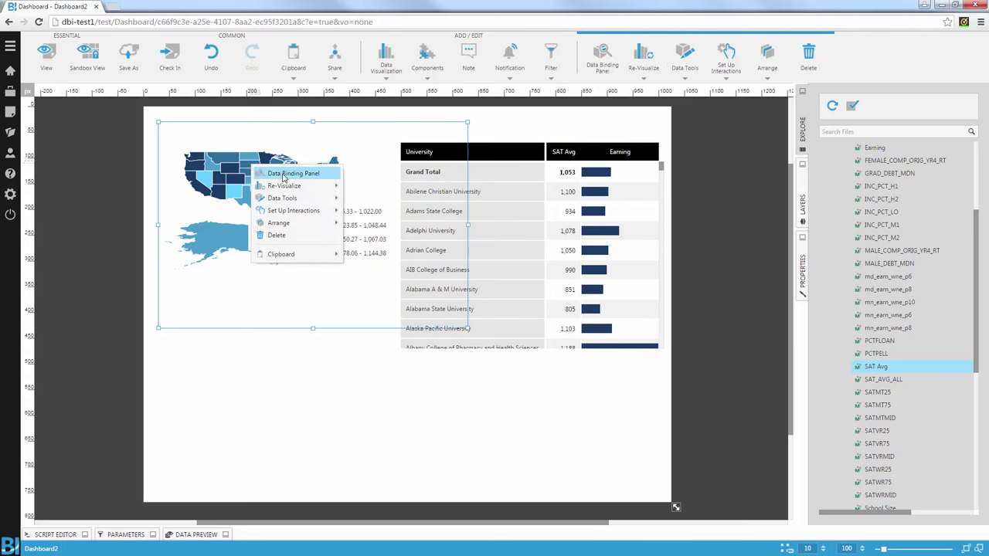
{"action": "left_click", "coordinate": [291, 213]}
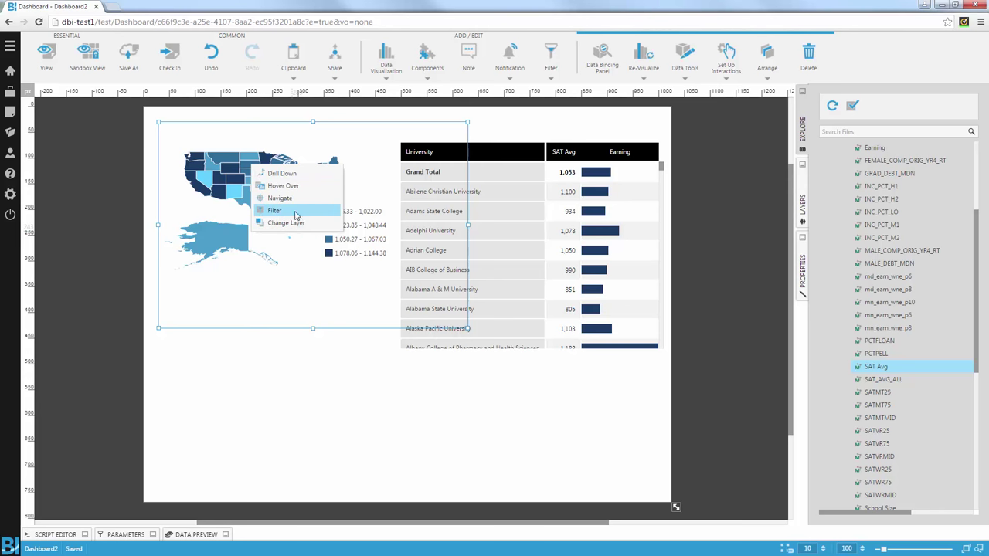
{"action": "left_click", "coordinate": [296, 214]}
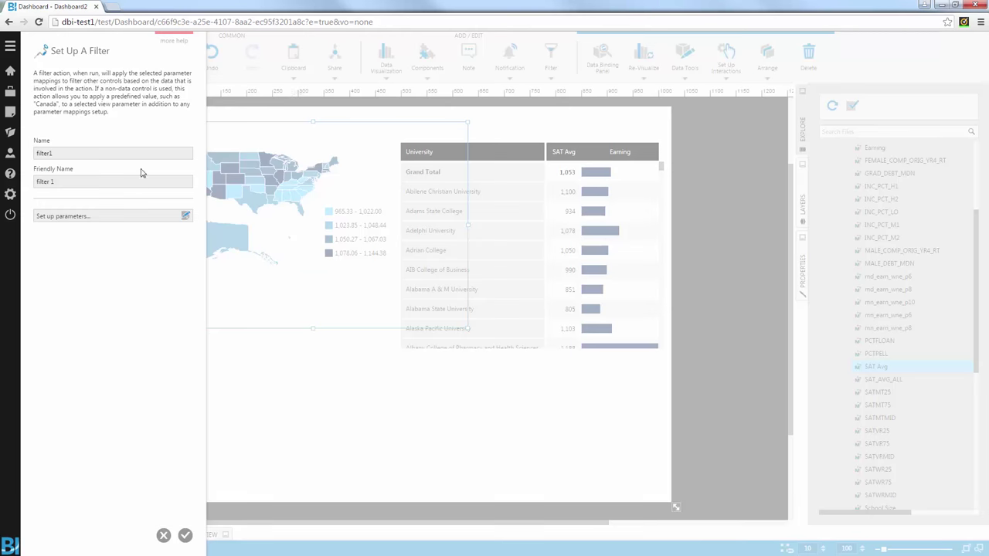
{"action": "left_click", "coordinate": [186, 535]}
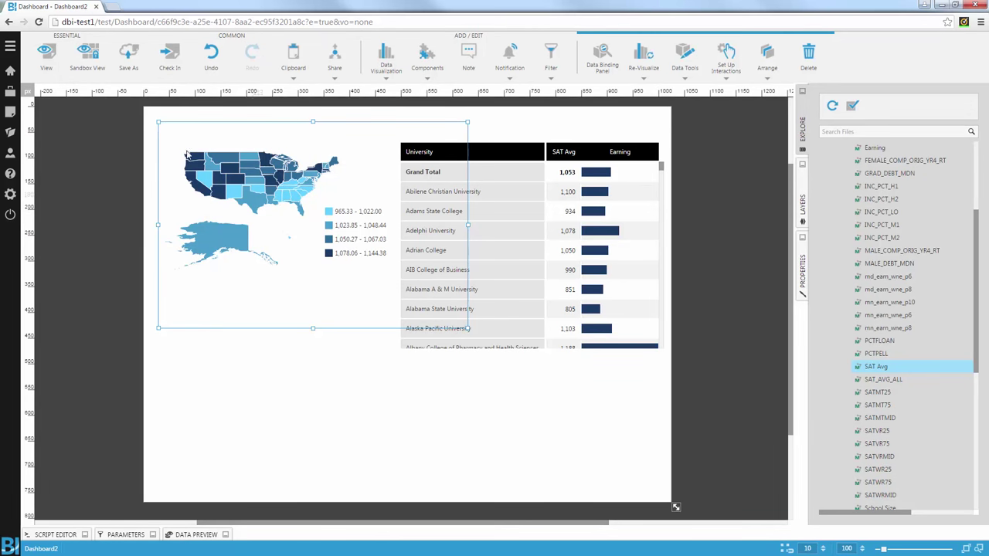
Step: In view mode, filter the university table by California, Texas, then Nevada
{"action": "left_click", "coordinate": [46, 54]}
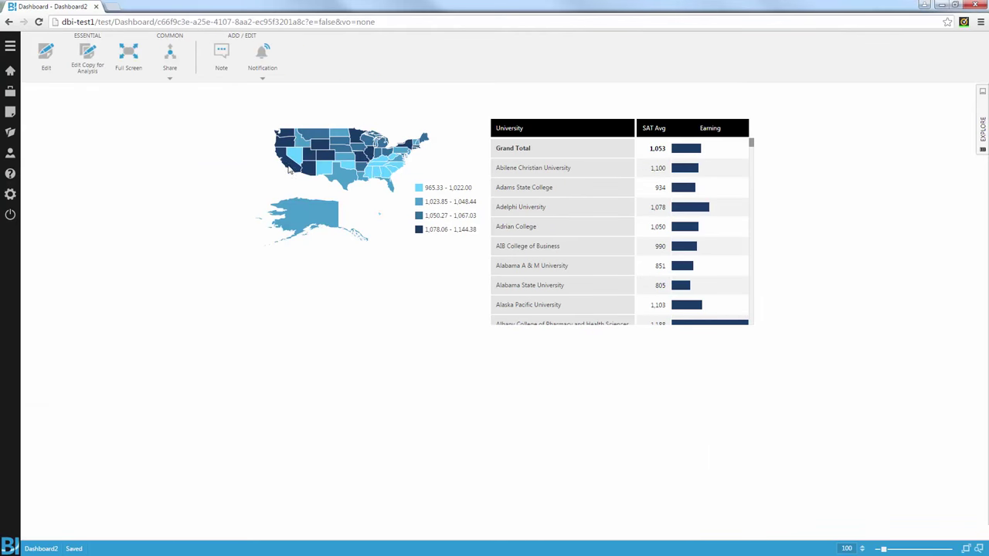
{"action": "left_click", "coordinate": [287, 168]}
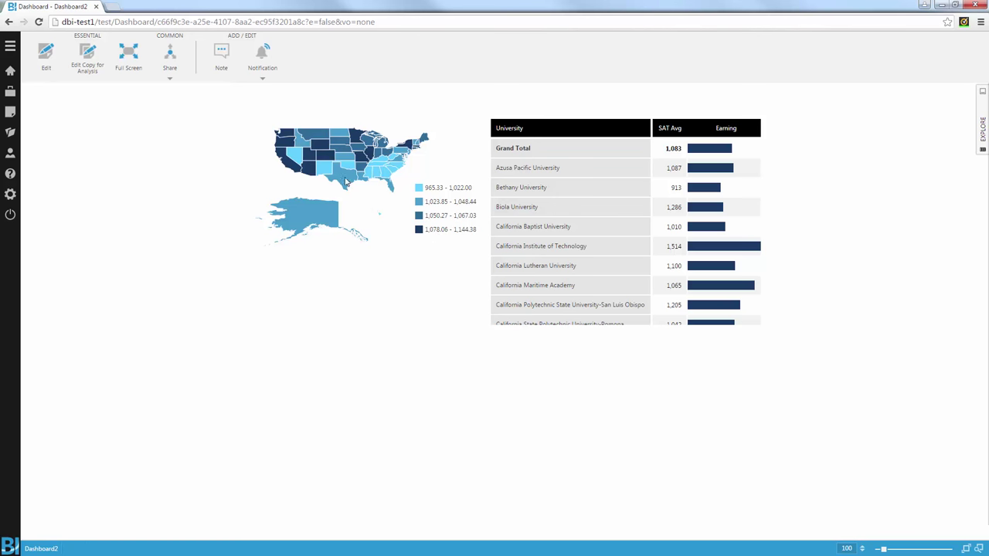
{"action": "left_click", "coordinate": [347, 183]}
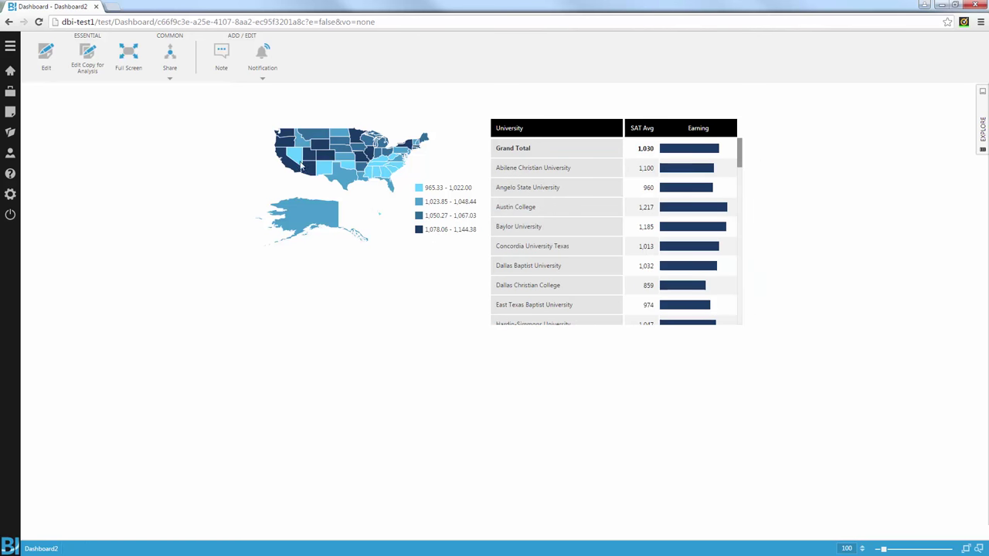
{"action": "left_click", "coordinate": [301, 166]}
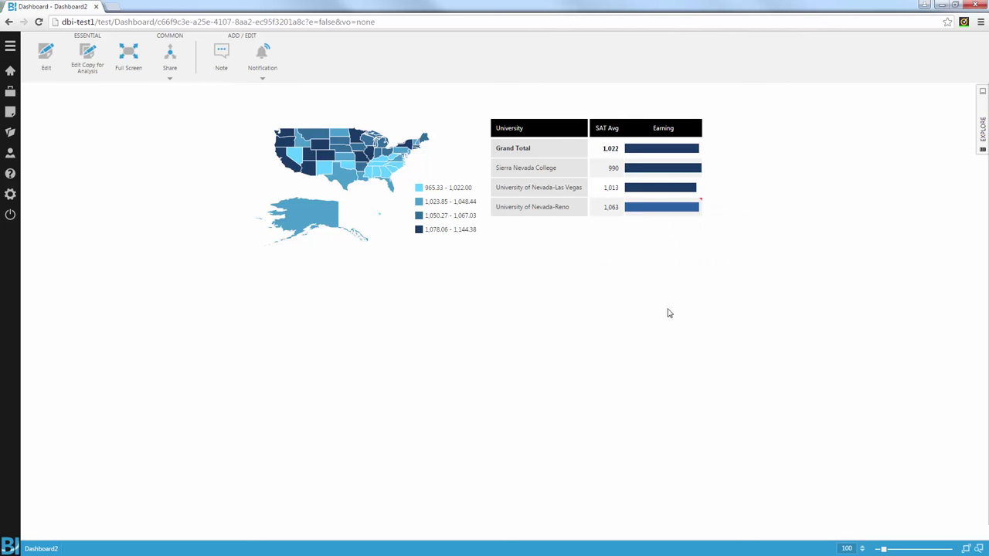
Step: Add the note 'This is the best state for low SAT but high Earnings' to the Las Vegas Earning bar
{"action": "right_click", "coordinate": [686, 187]}
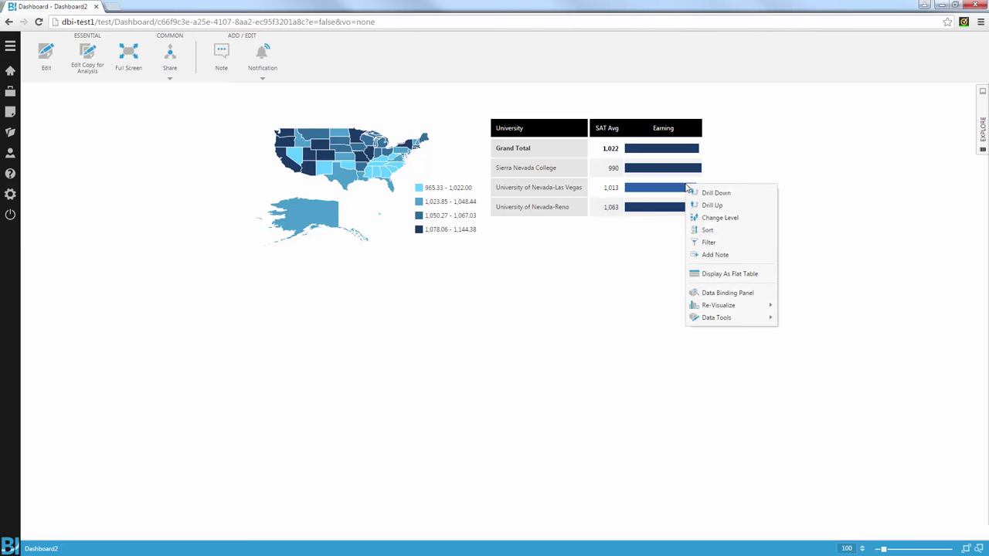
{"action": "left_click", "coordinate": [722, 257]}
{"action": "type", "text": "This is the best sta"}
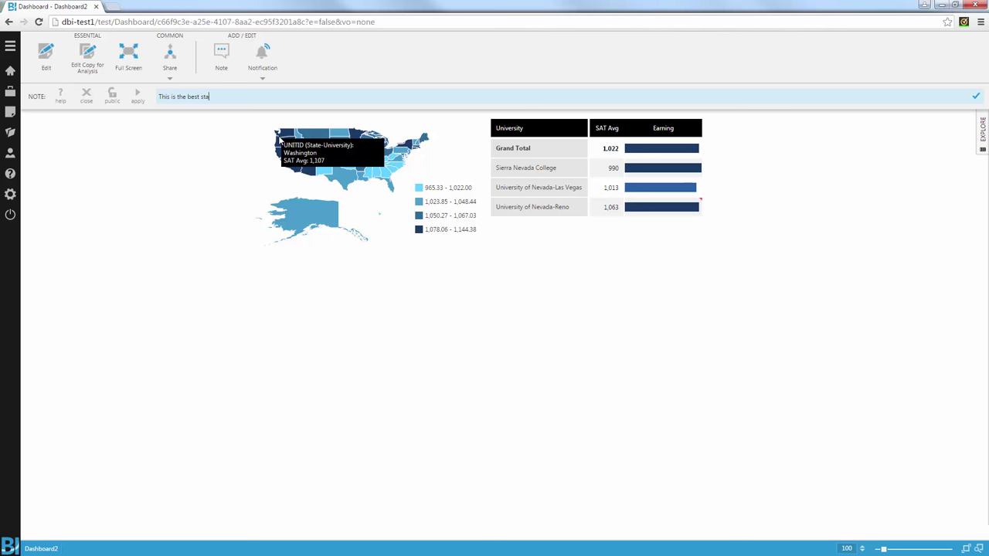
{"action": "type", "text": "te for low s"}
{"action": "type", "text": "arnin"}
{"action": "type", "text": "ngs"}
{"action": "left_click", "coordinate": [138, 94]}
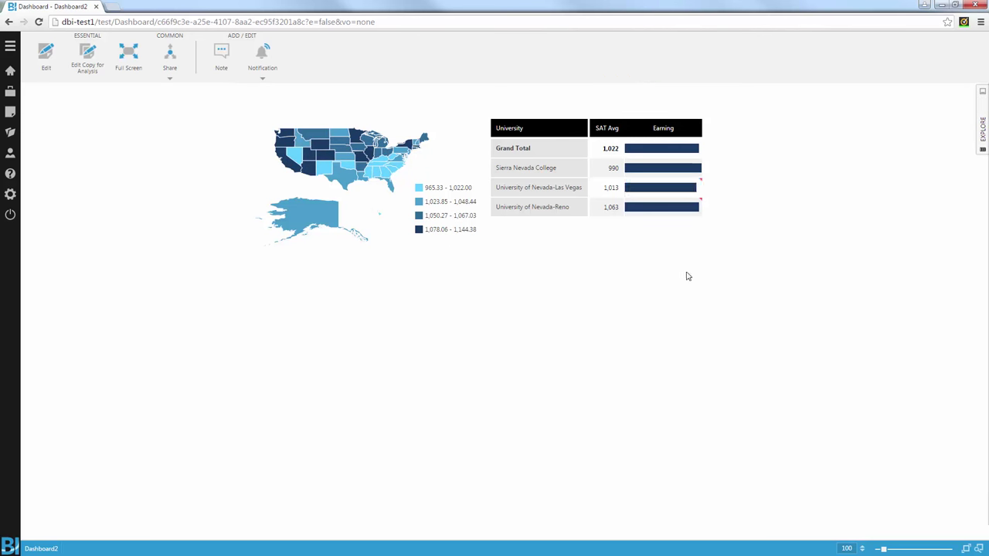
Step: Open the note's popup to check it, then close it
{"action": "mouse_move", "coordinate": [699, 184]}
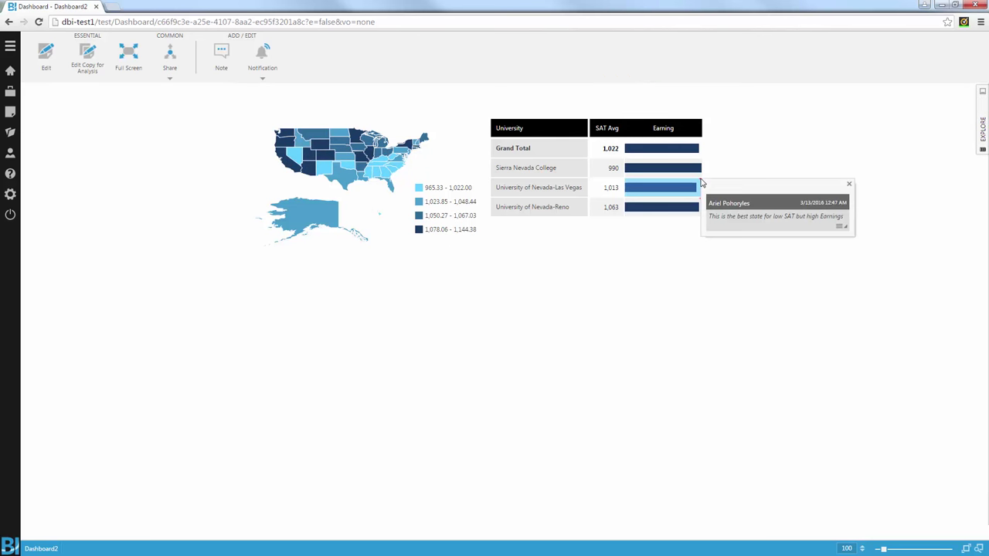
{"action": "left_click", "coordinate": [839, 229]}
{"action": "left_click", "coordinate": [849, 184]}
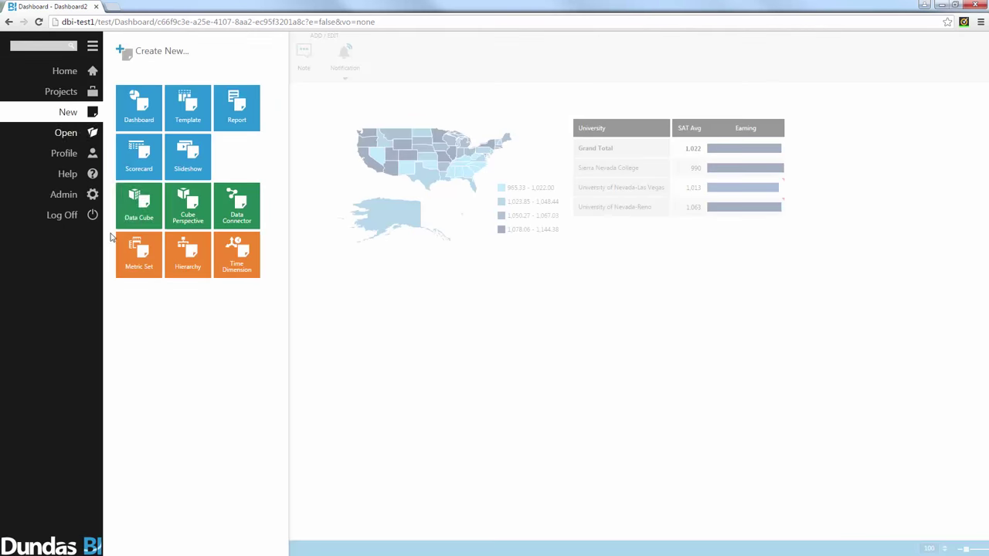
Step: Create a new slideshow with Dashboard2 as its first slide
{"action": "left_click", "coordinate": [11, 112]}
{"action": "left_click", "coordinate": [196, 165]}
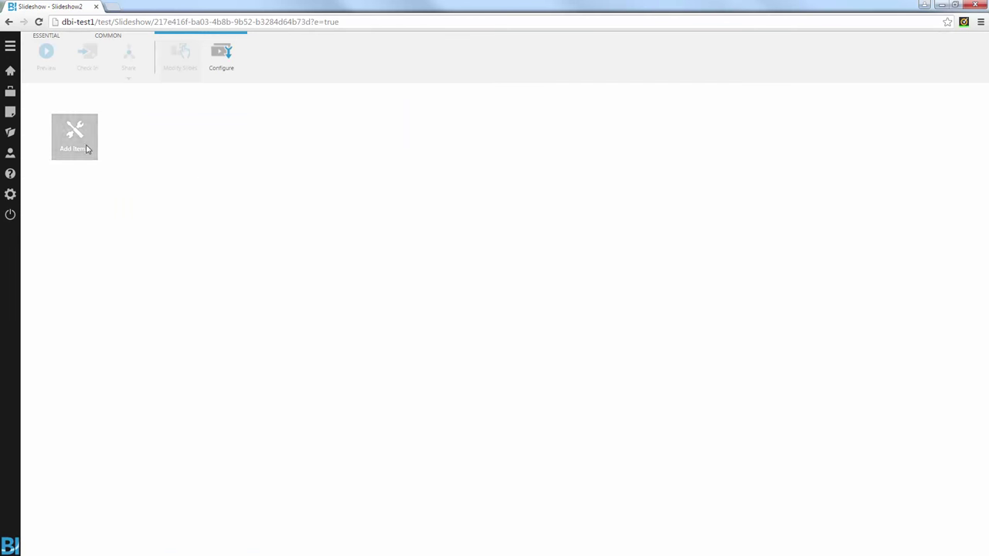
{"action": "left_click", "coordinate": [86, 148]}
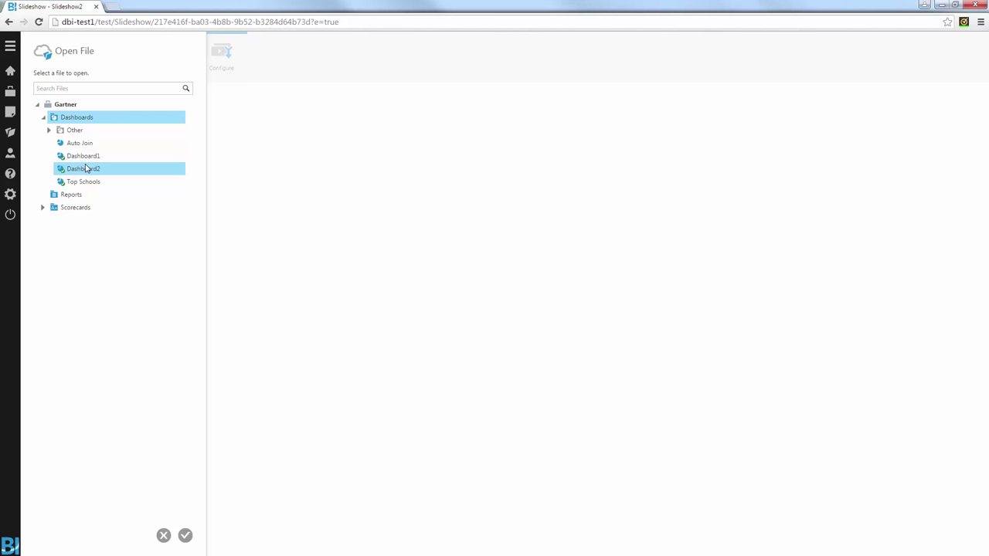
{"action": "left_click", "coordinate": [87, 168]}
{"action": "left_click", "coordinate": [185, 535]}
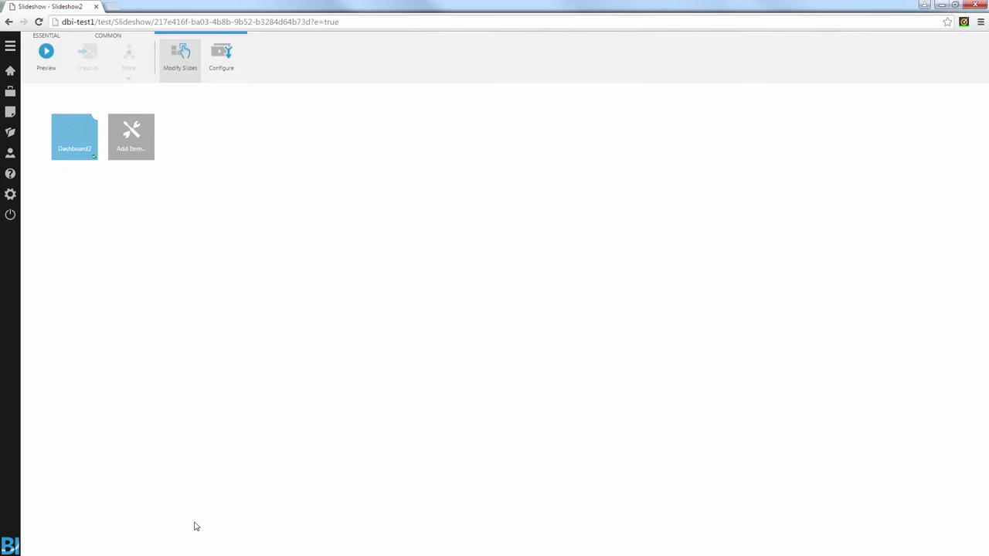
Step: Add the Top Schools dashboard as a second slide
{"action": "left_click", "coordinate": [130, 170]}
{"action": "left_click", "coordinate": [87, 181]}
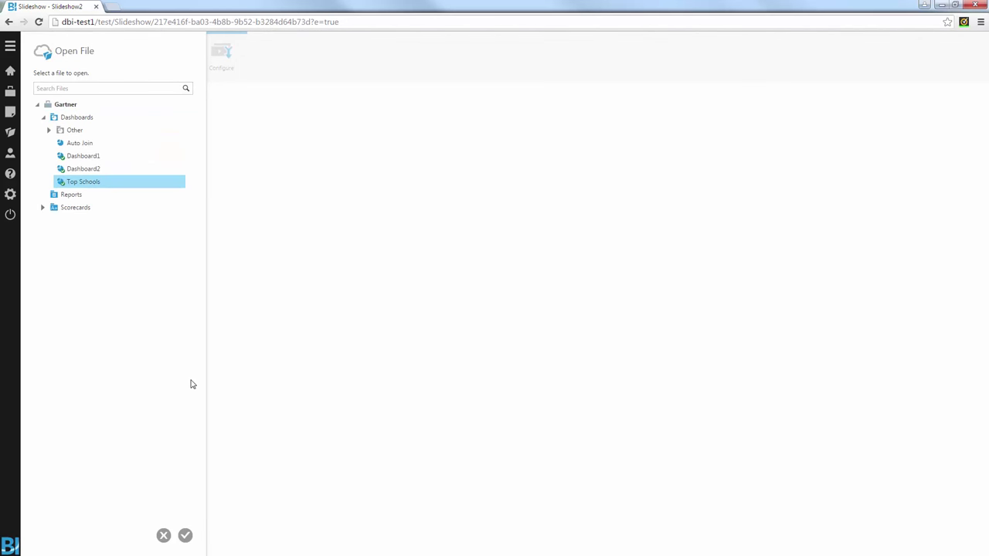
{"action": "left_click", "coordinate": [186, 535]}
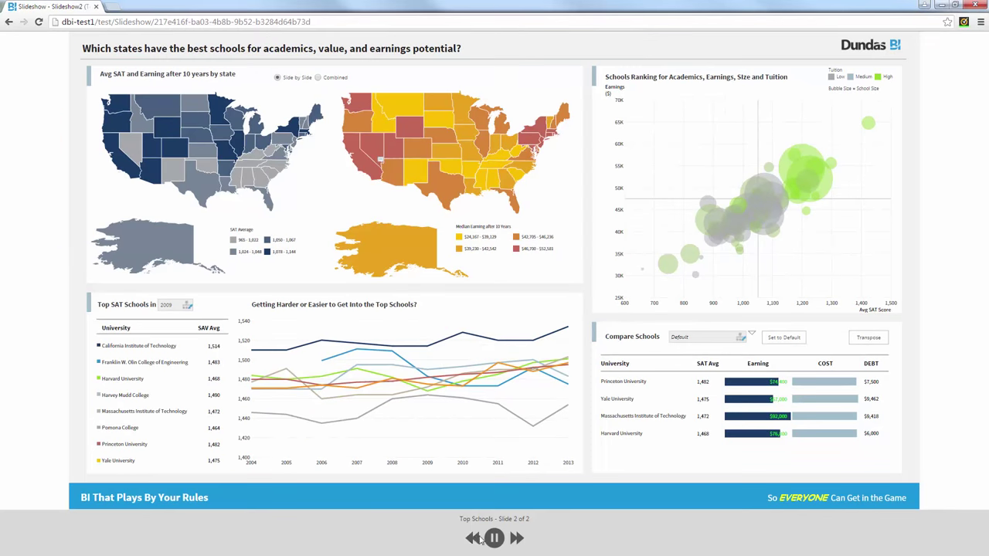
Step: Advance the slideshow to the Top Schools slide and open that dashboard in a separate tab
{"action": "left_click", "coordinate": [473, 538]}
{"action": "left_click", "coordinate": [518, 539]}
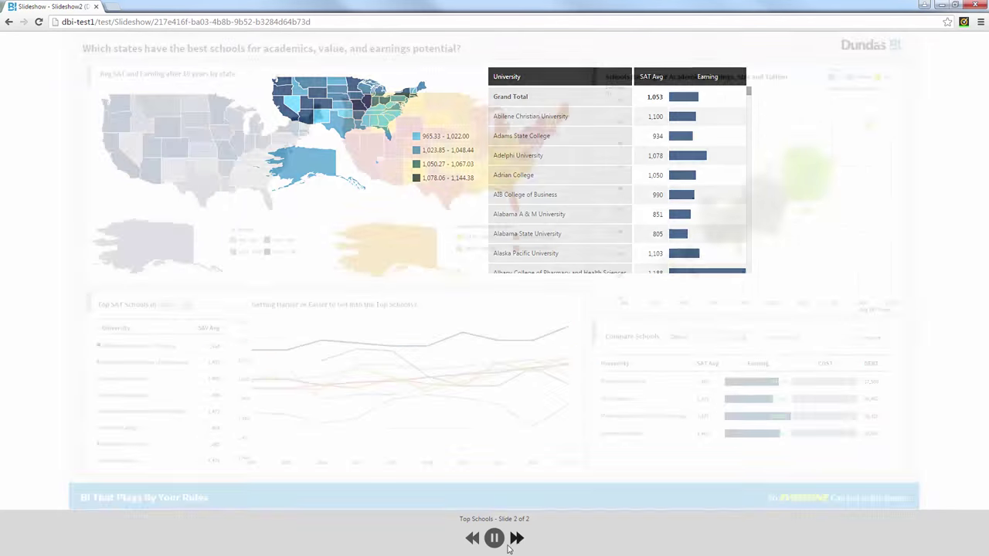
{"action": "right_click", "coordinate": [345, 201]}
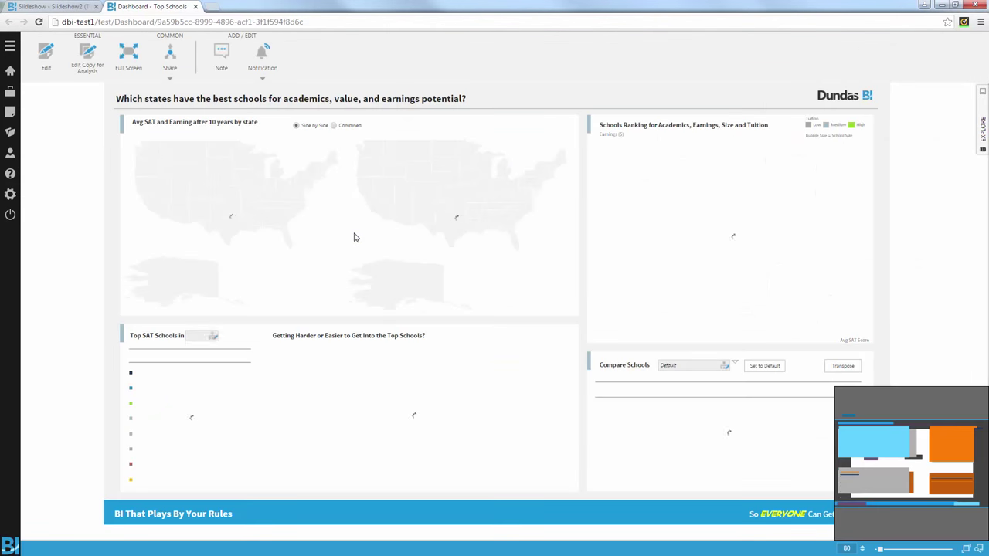
Step: Start a scheduled notification for Top Schools and bring up its Daily, no-end-date schedule rule
{"action": "left_click", "coordinate": [169, 58]}
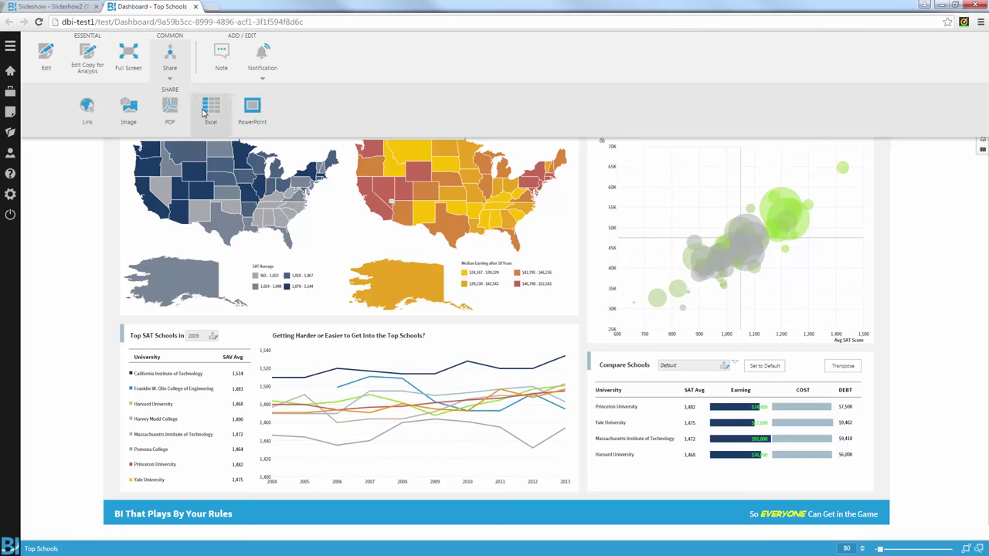
{"action": "left_click", "coordinate": [272, 68]}
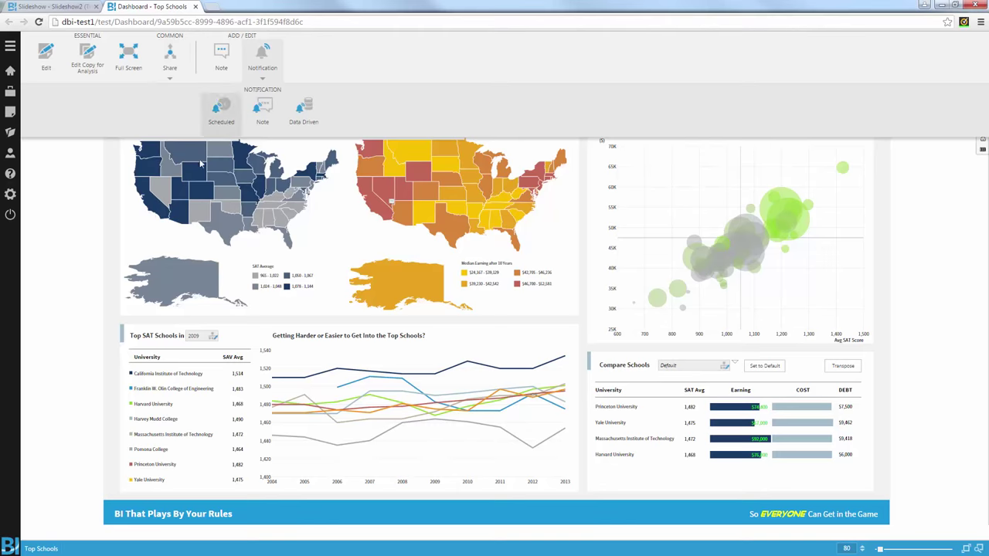
{"action": "left_click", "coordinate": [221, 110]}
{"action": "left_click", "coordinate": [108, 168]}
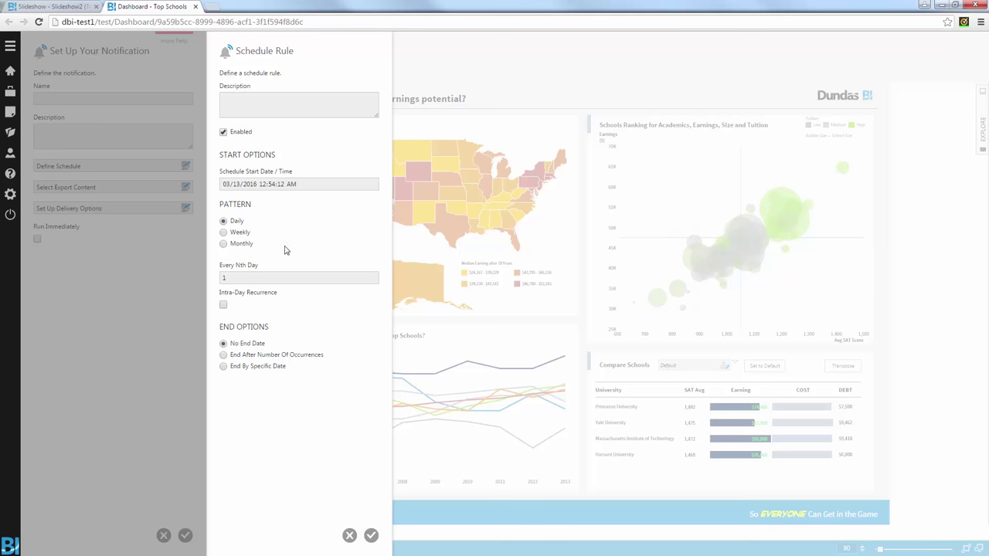
Step: Review the schedule, delivery options and export formats, then cancel the scheduled notification
{"action": "left_click", "coordinate": [349, 535]}
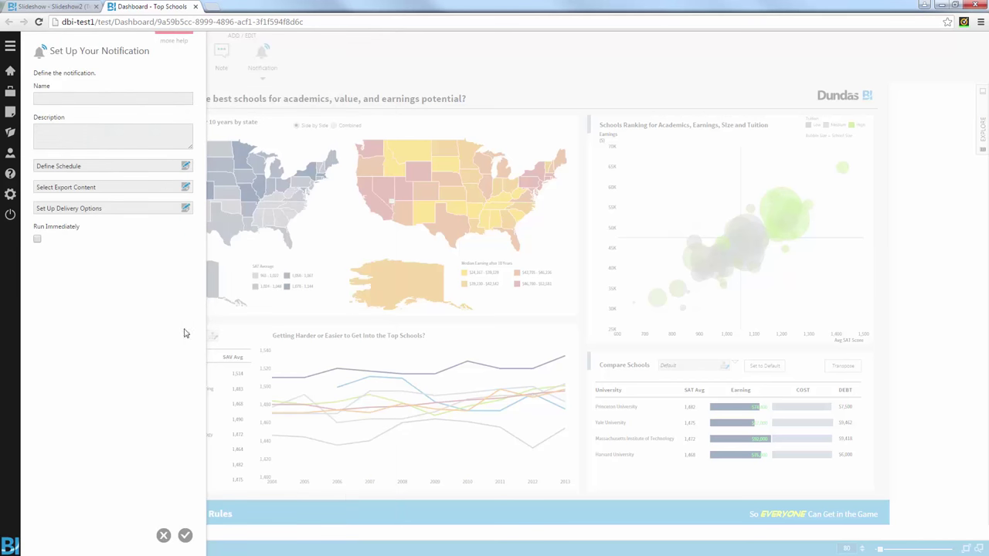
{"action": "left_click", "coordinate": [186, 208]}
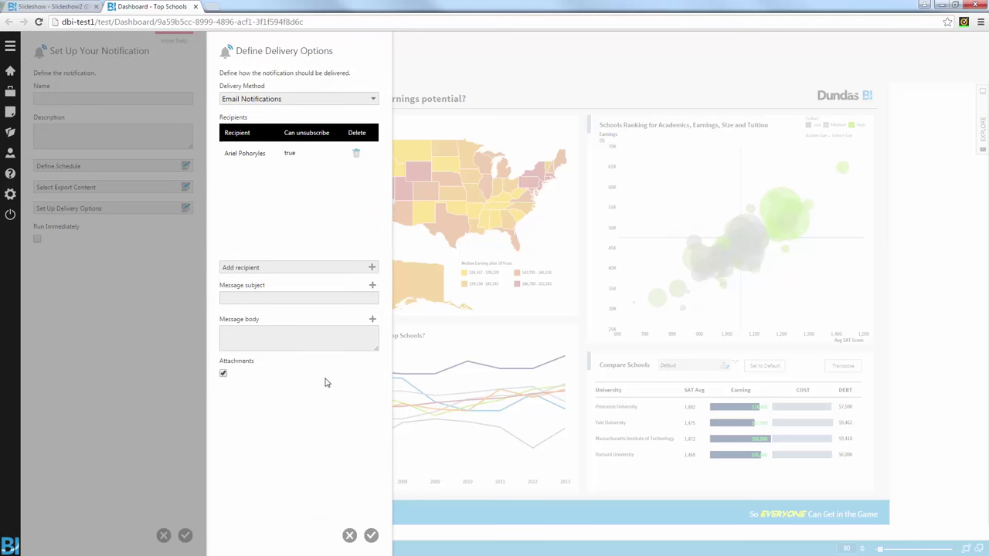
{"action": "left_click", "coordinate": [349, 535]}
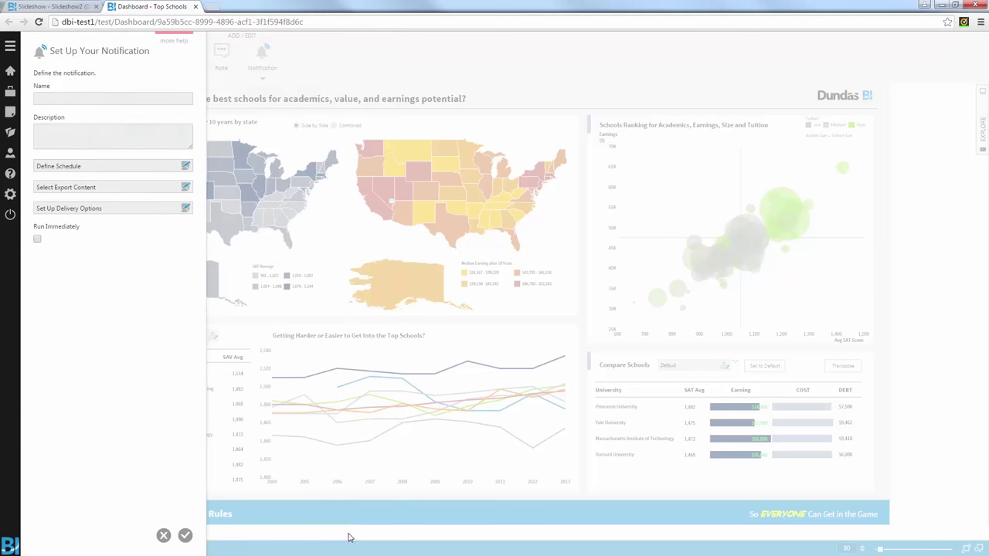
{"action": "left_click", "coordinate": [148, 187]}
{"action": "left_click", "coordinate": [283, 99]}
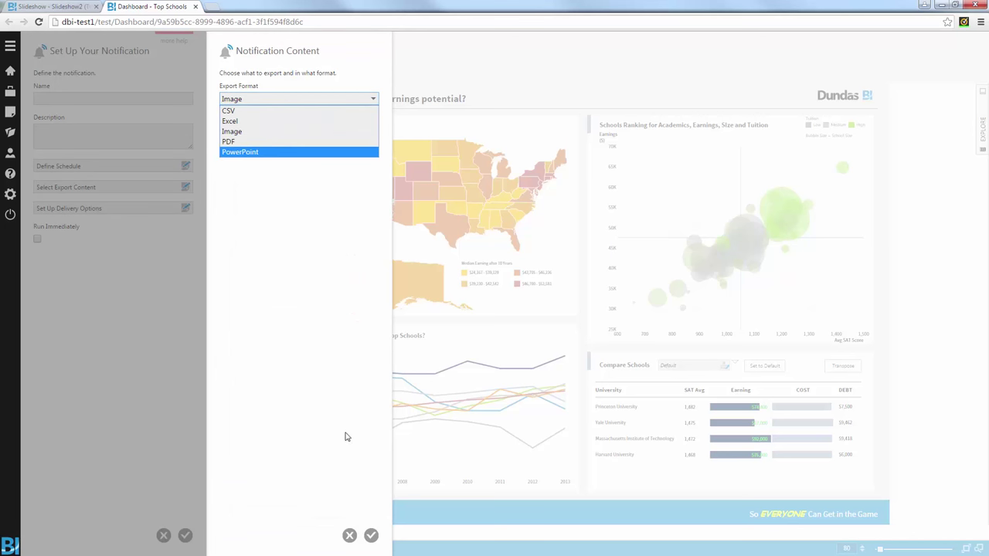
{"action": "left_click", "coordinate": [349, 536]}
{"action": "left_click", "coordinate": [163, 535]}
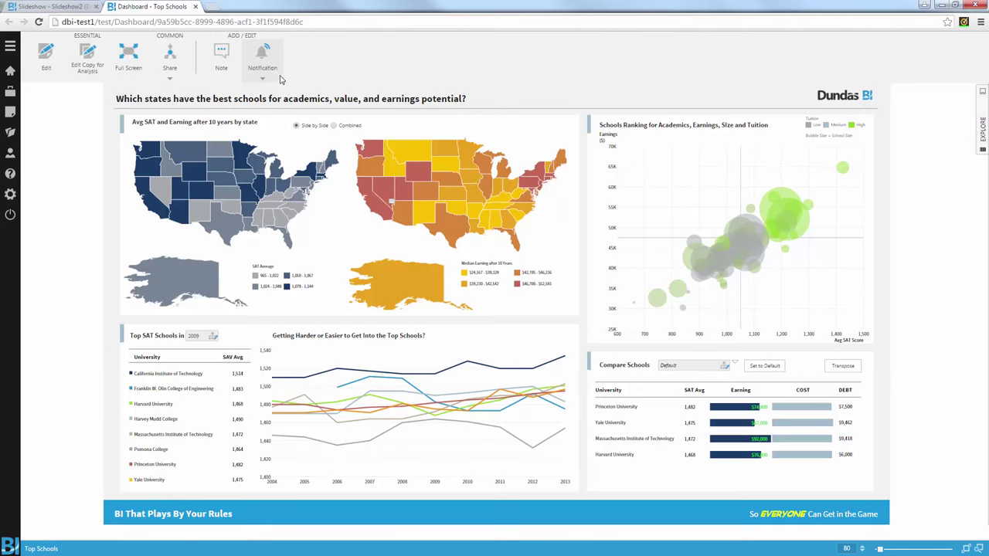
Step: Start a data-driven notification and browse the categories for a new data condition
{"action": "left_click", "coordinate": [270, 71]}
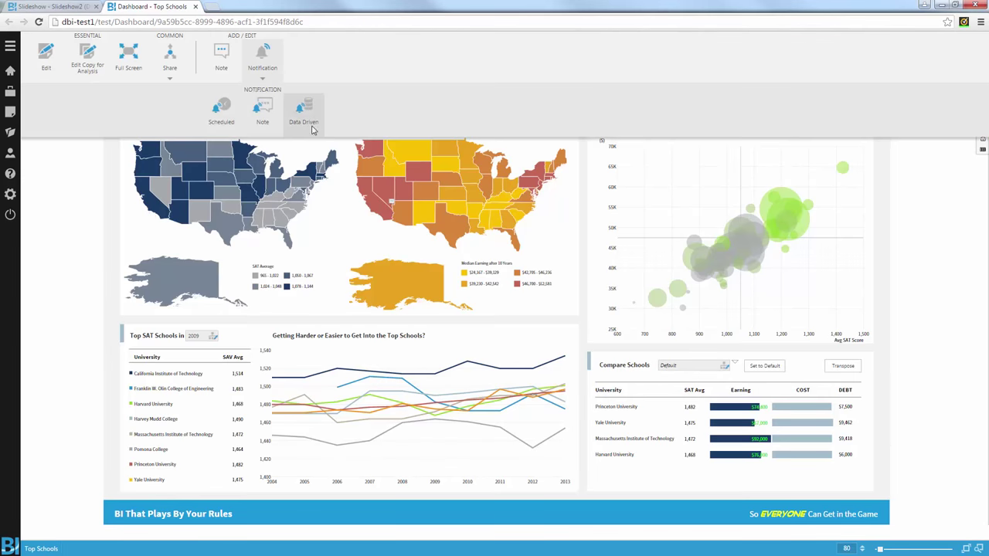
{"action": "left_click", "coordinate": [313, 115]}
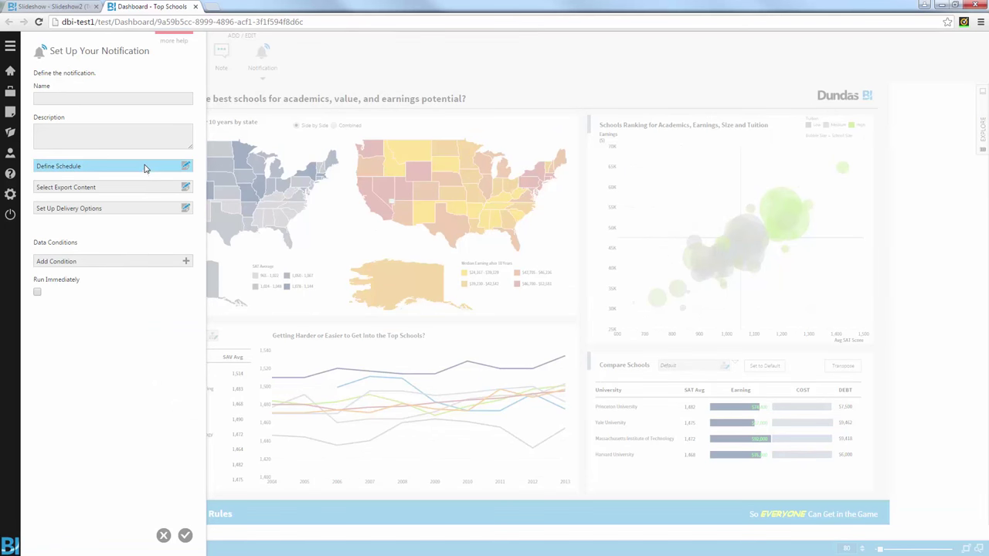
{"action": "left_click", "coordinate": [98, 263]}
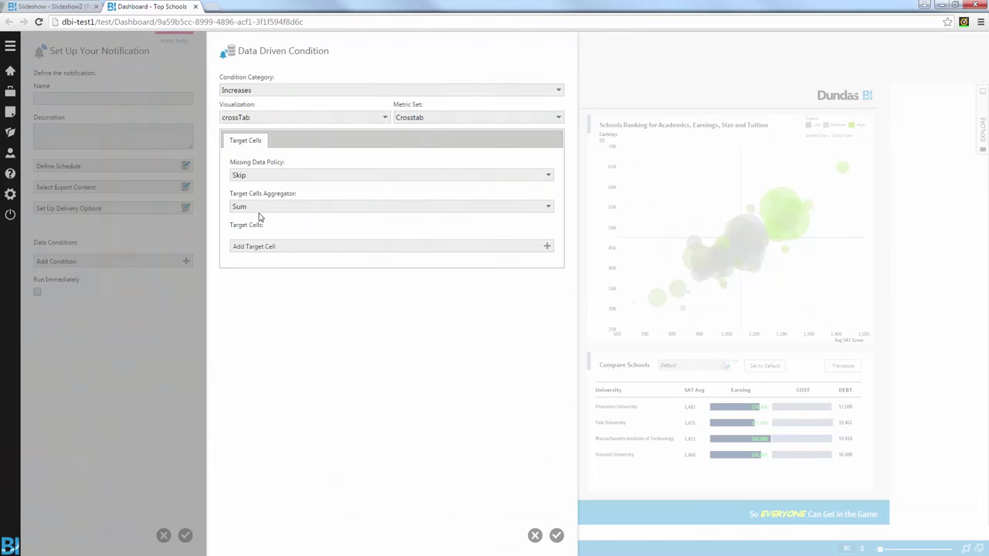
{"action": "left_click", "coordinate": [282, 91]}
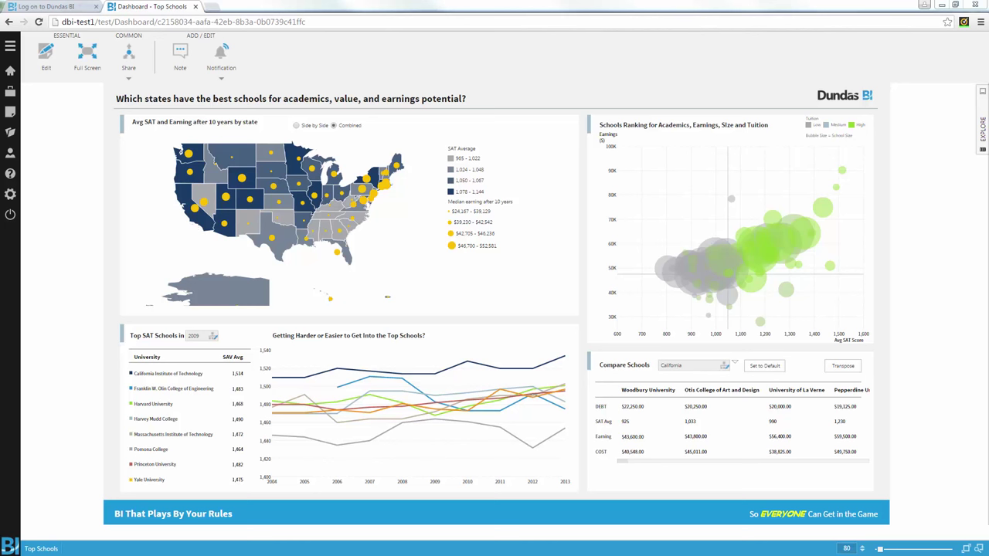
Step: List My Project's data cubes and bring up the actions for MERGED2009_PP
{"action": "left_click", "coordinate": [10, 92]}
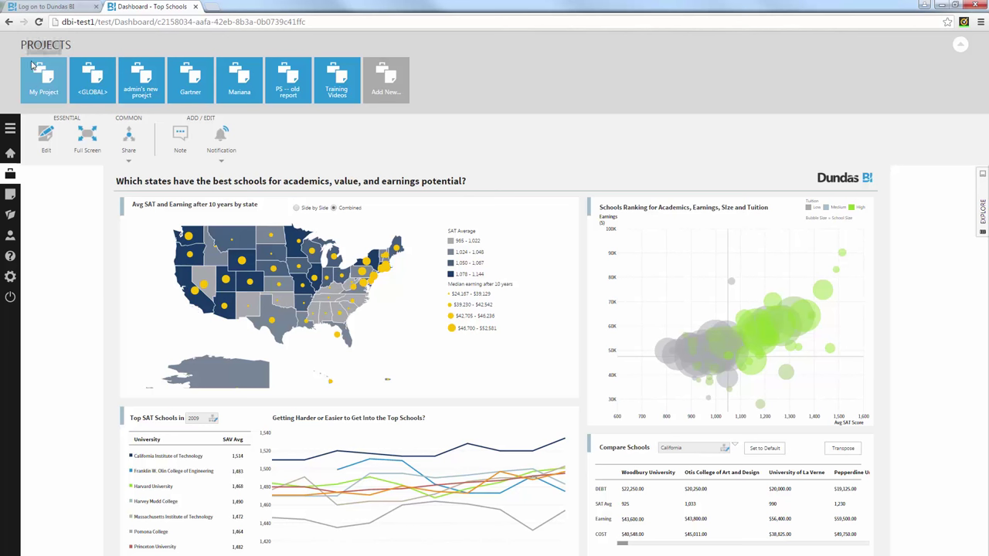
{"action": "left_click", "coordinate": [10, 215]}
{"action": "left_click", "coordinate": [131, 216]}
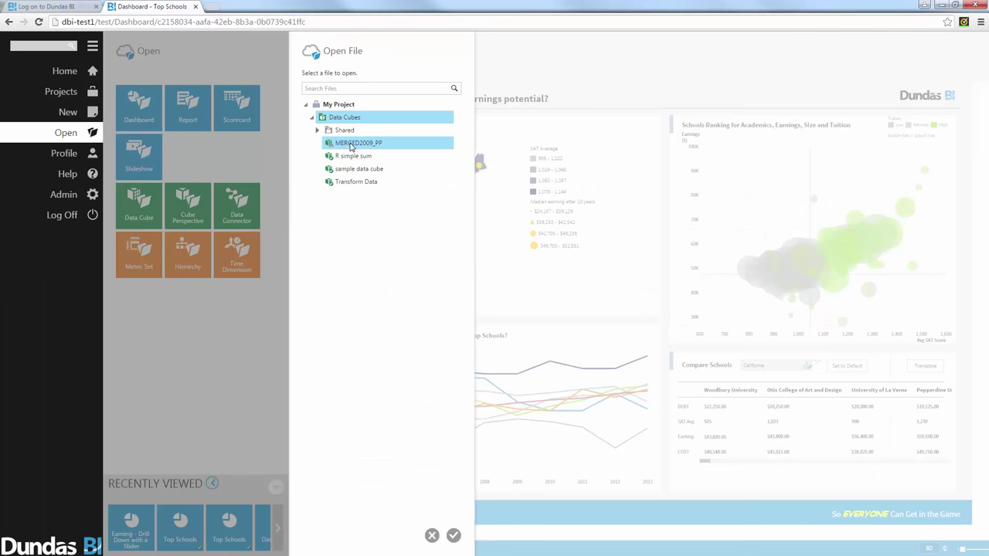
{"action": "right_click", "coordinate": [351, 146]}
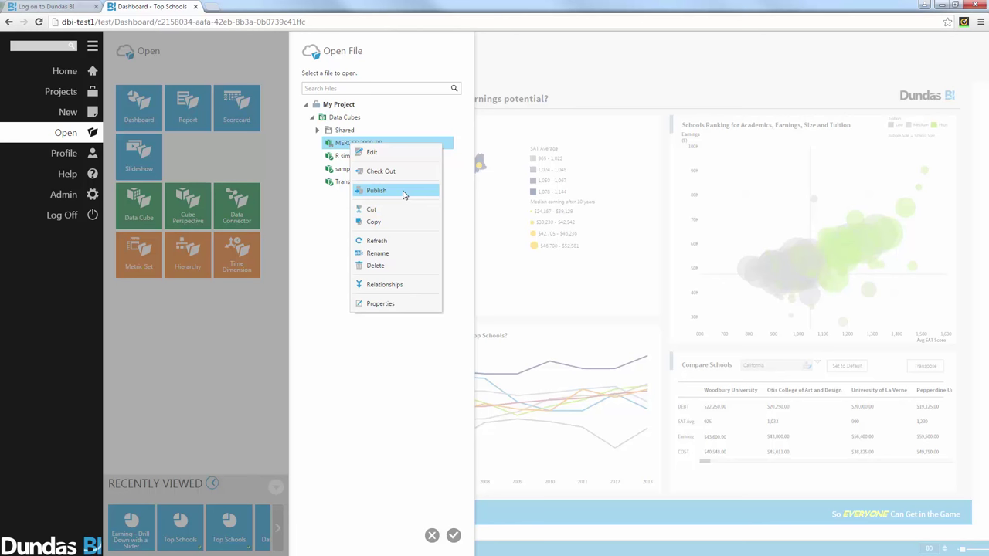
Step: Inspect MERGED2009_PP's properties and security users, then close everything without changes
{"action": "left_click", "coordinate": [382, 303]}
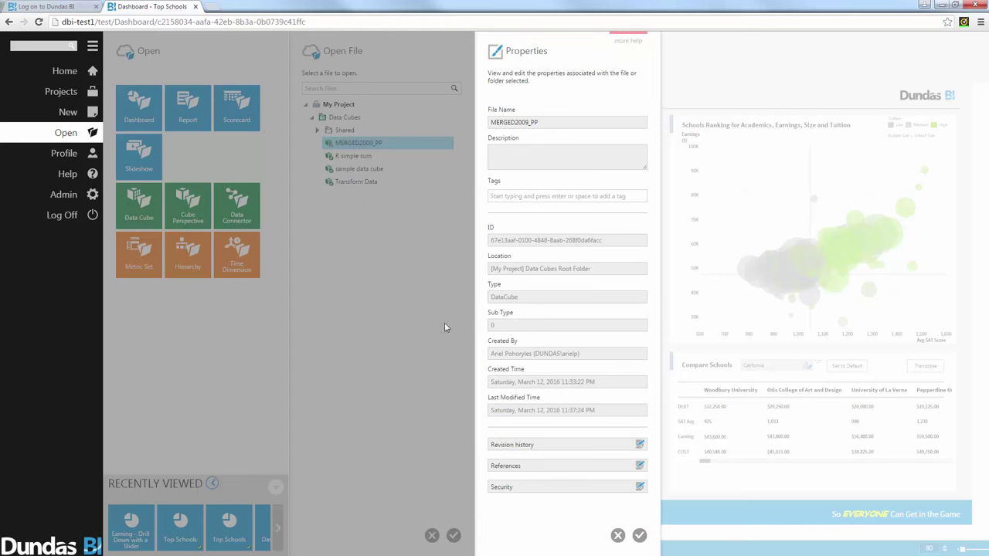
{"action": "left_click", "coordinate": [545, 488]}
{"action": "left_click", "coordinate": [532, 250]}
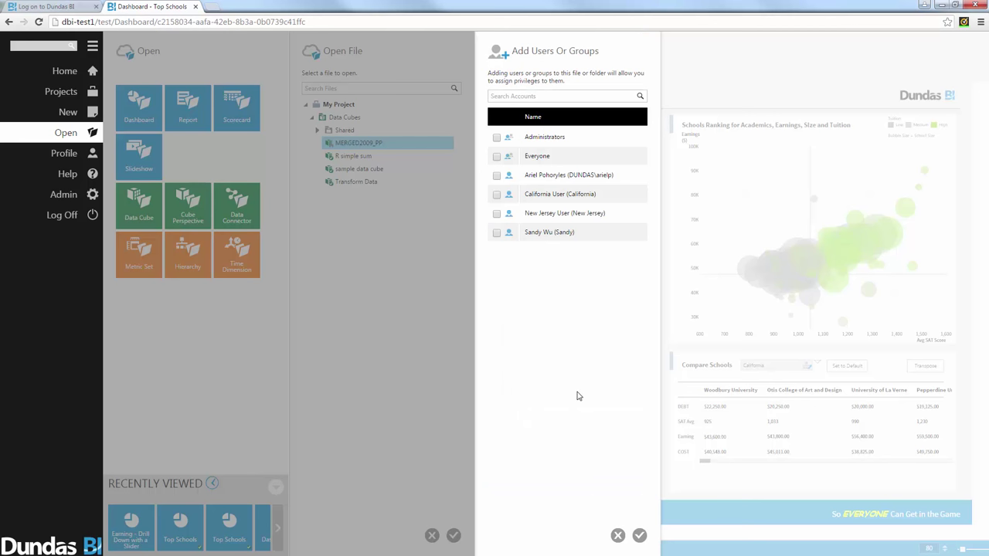
{"action": "left_click", "coordinate": [618, 535]}
{"action": "left_click", "coordinate": [618, 535]}
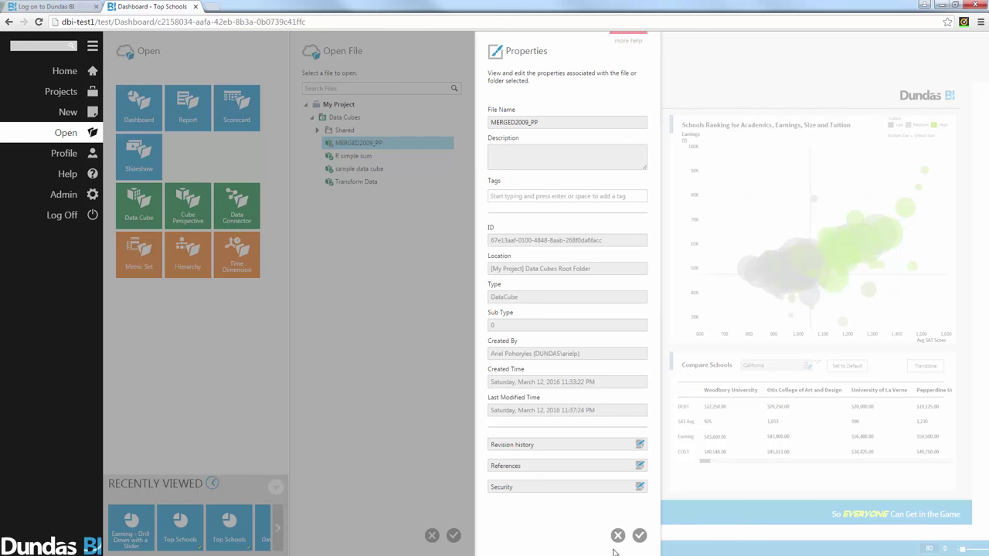
{"action": "left_click", "coordinate": [639, 537]}
{"action": "left_click", "coordinate": [432, 536]}
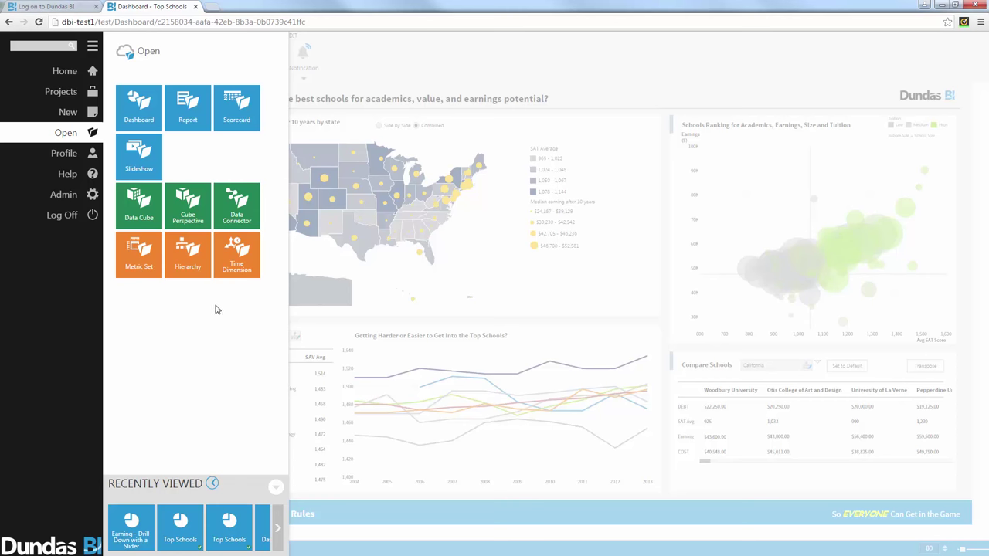
Step: Open the California account under Admin Accounts and check its custom State attribute, CA
{"action": "left_click", "coordinate": [61, 197]}
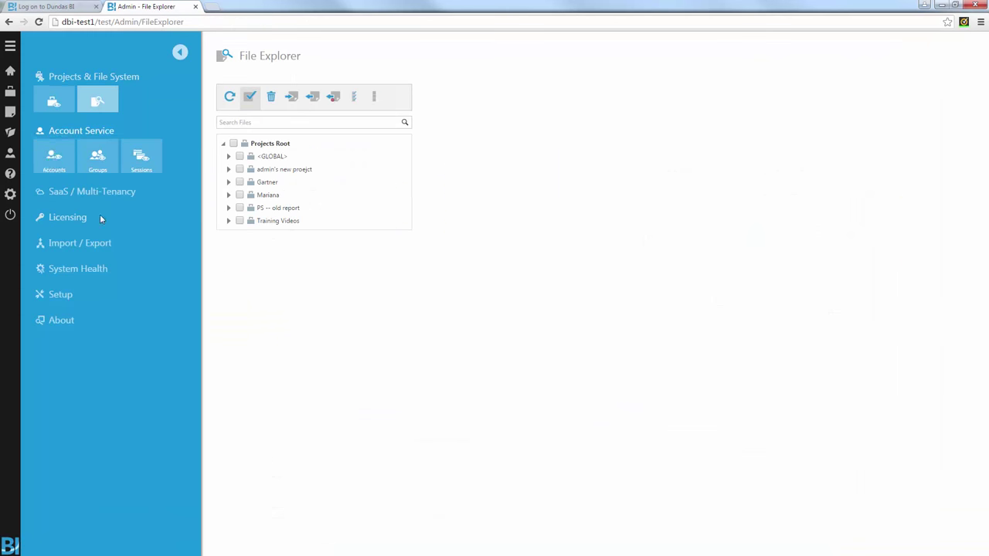
{"action": "left_click", "coordinate": [54, 133]}
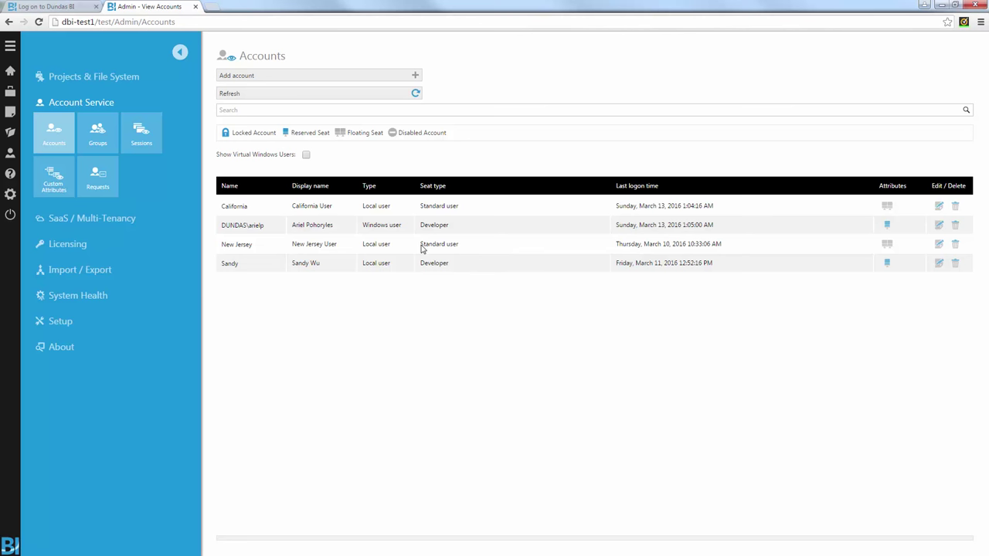
{"action": "left_click", "coordinate": [938, 206]}
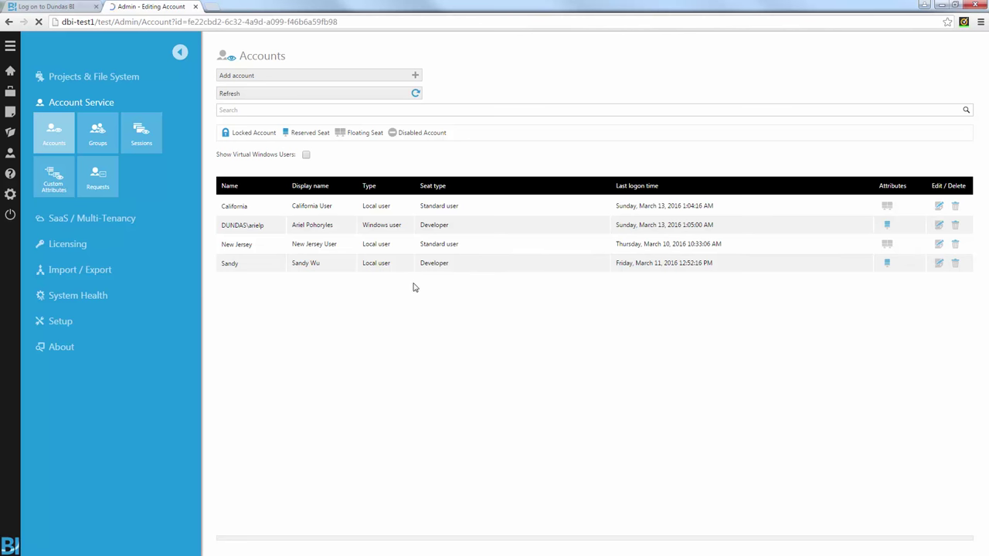
{"action": "scroll", "coordinate": [418, 148], "scroll_direction": "down", "scroll_amount": 10}
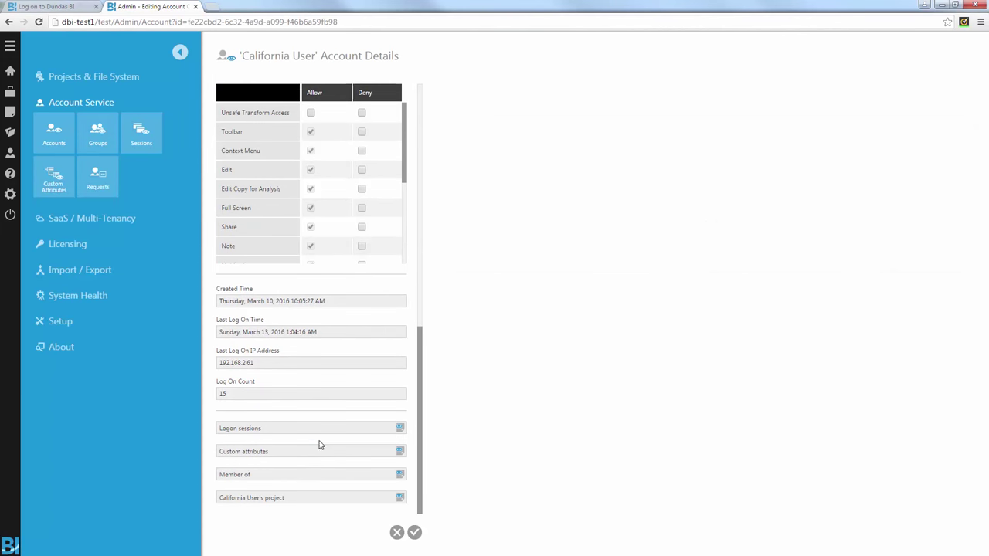
{"action": "left_click", "coordinate": [312, 452]}
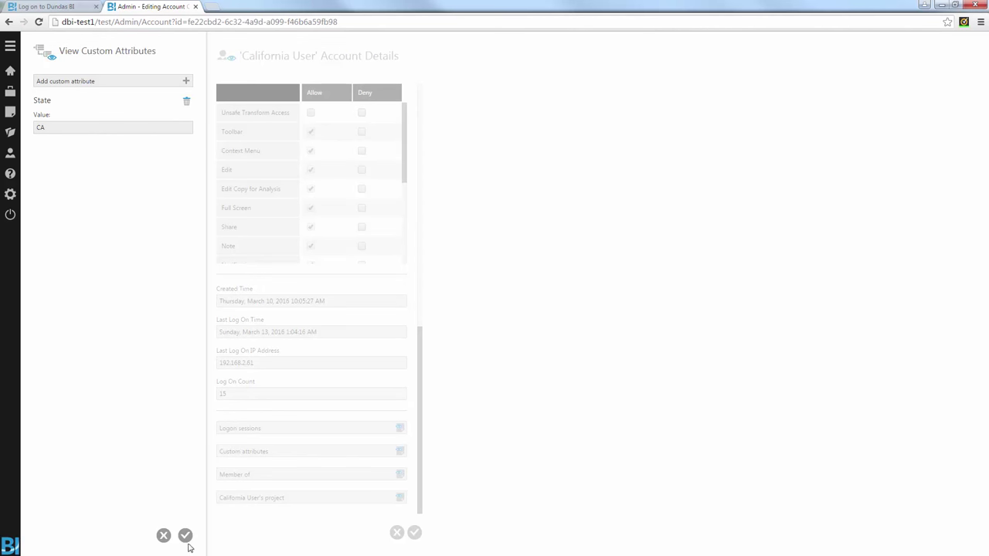
{"action": "left_click", "coordinate": [164, 535]}
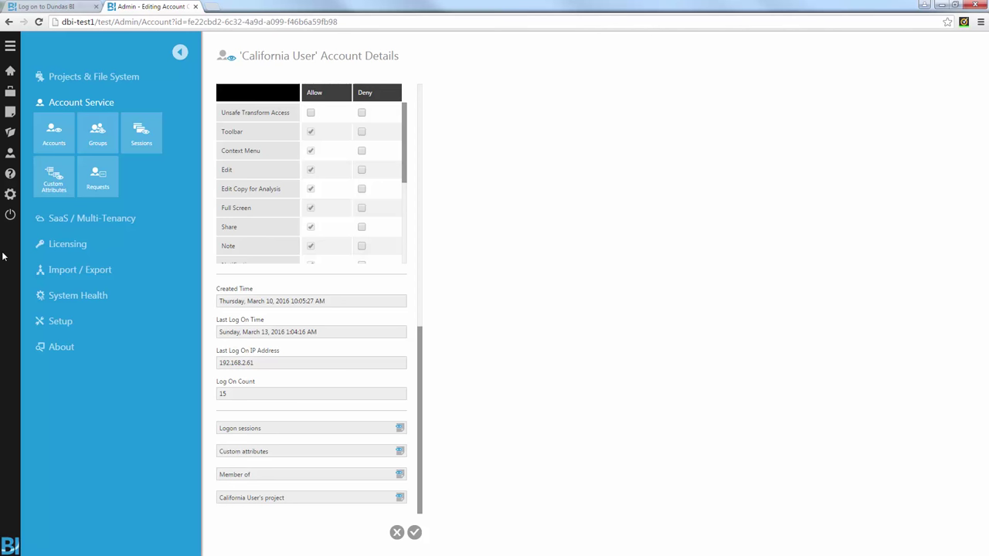
Step: Log on as the California user with its password, then drill into California on the map
{"action": "left_click", "coordinate": [10, 215]}
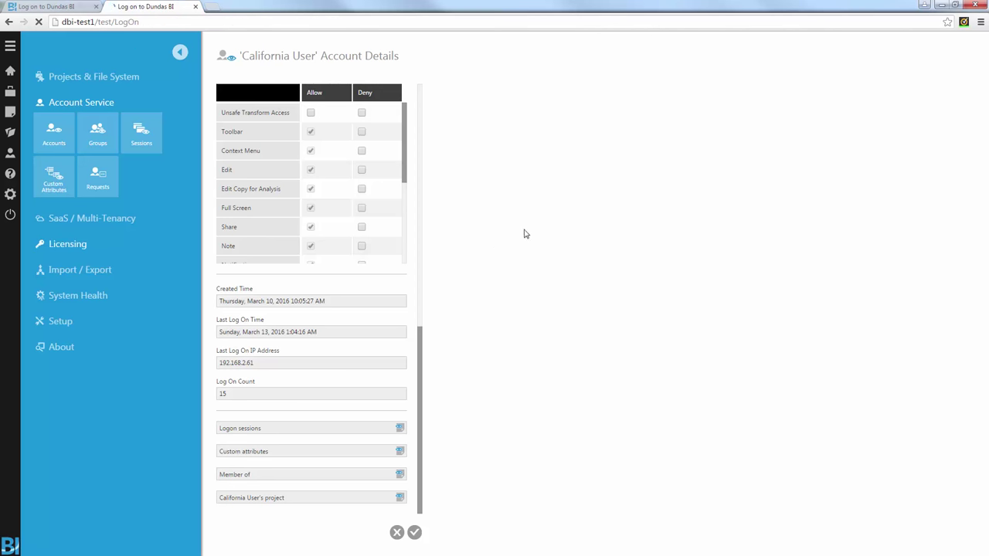
{"action": "type", "text": "Ca"}
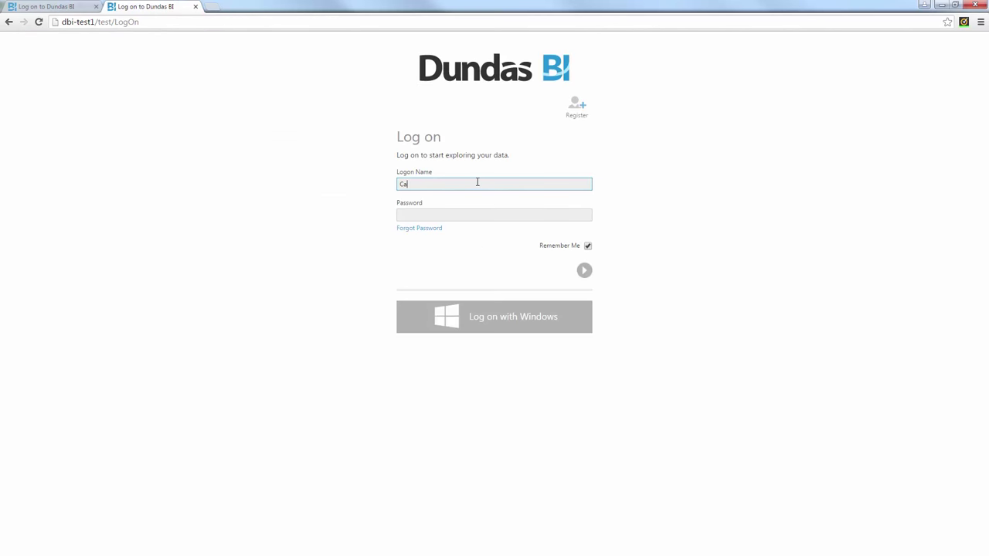
{"action": "type", "text": "lifornia"}
{"action": "key", "text": "Tab"}
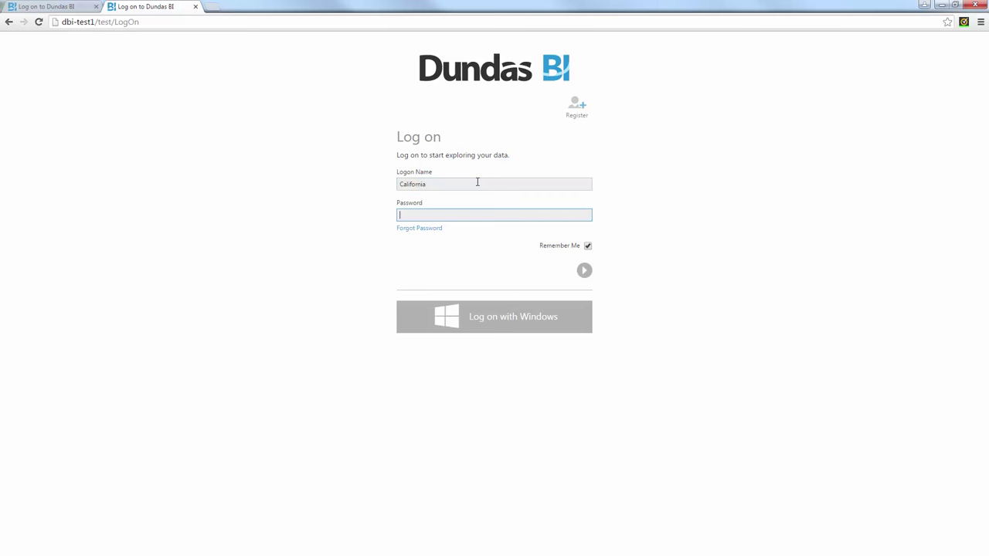
{"action": "type", "text": "1234"}
{"action": "key", "text": "Return"}
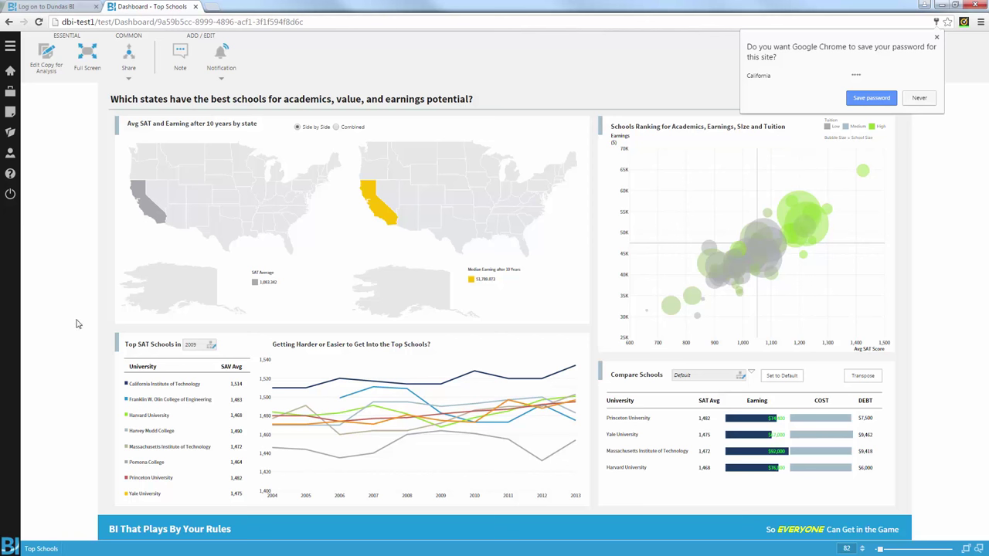
{"action": "left_click", "coordinate": [152, 204]}
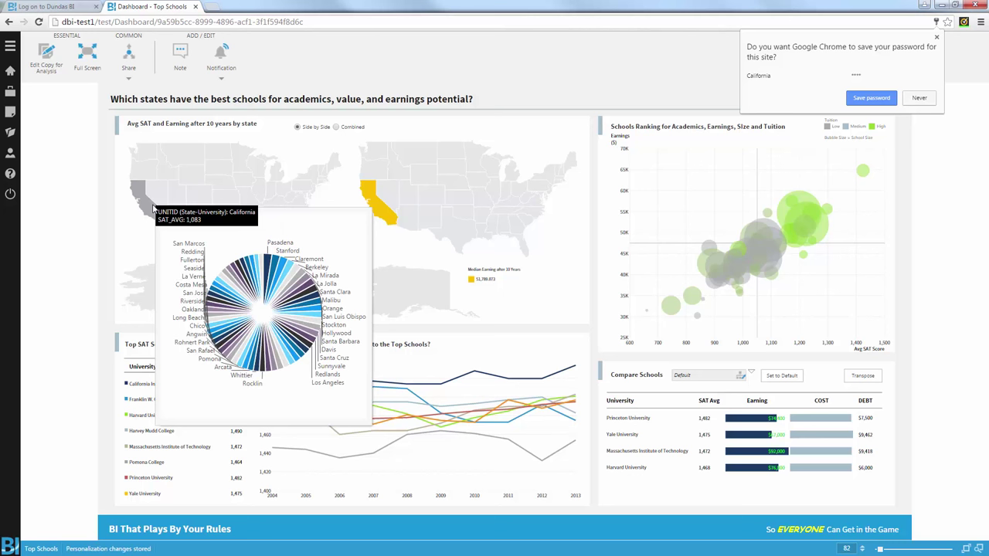
{"action": "left_click", "coordinate": [130, 239]}
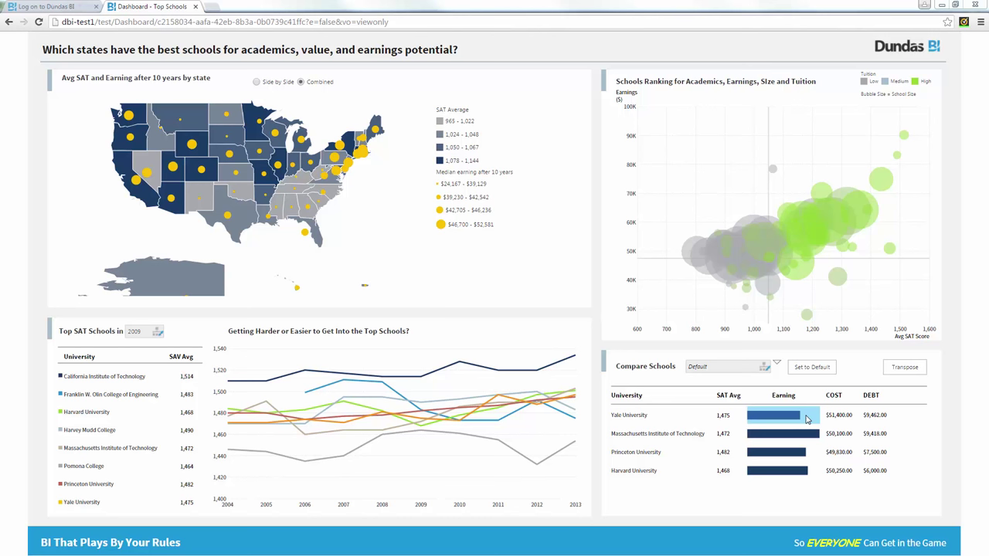
Step: Set up states on the Earning bar and add a new state named Bad
{"action": "right_click", "coordinate": [787, 417]}
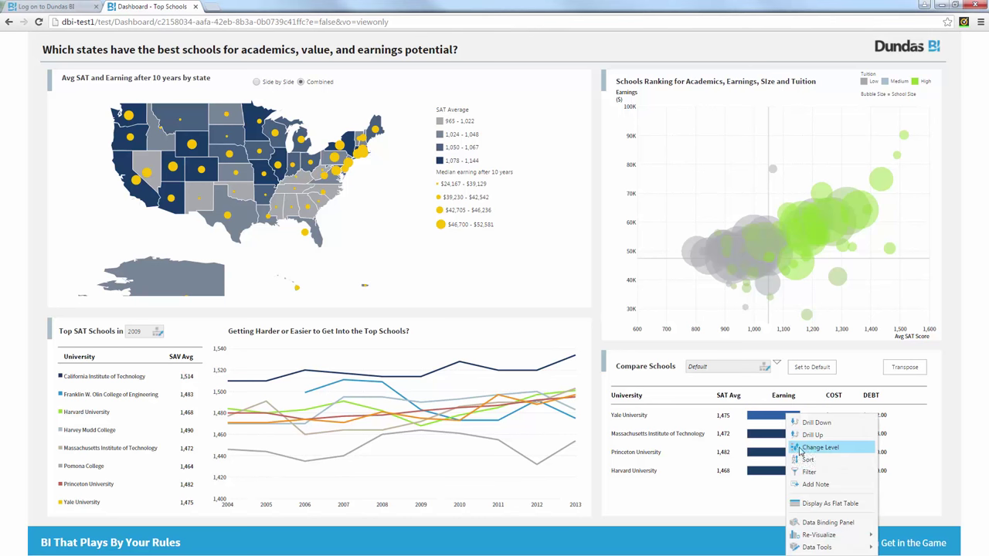
{"action": "left_click", "coordinate": [816, 546]}
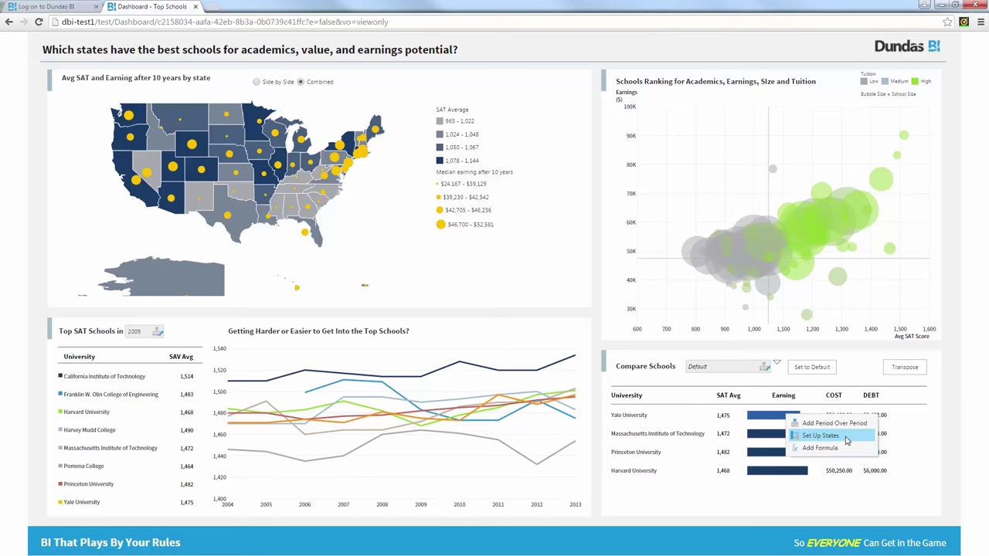
{"action": "left_click", "coordinate": [847, 438]}
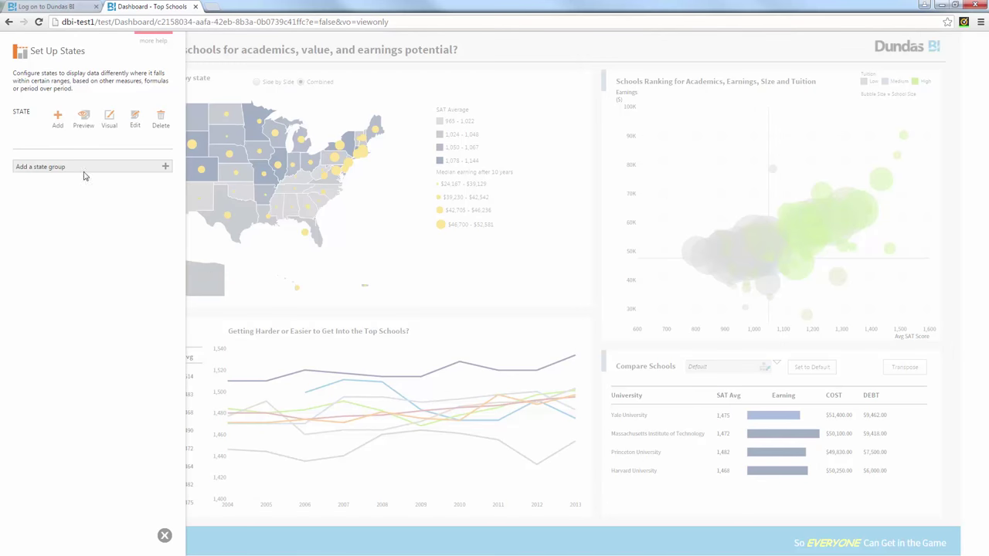
{"action": "left_click", "coordinate": [57, 131]}
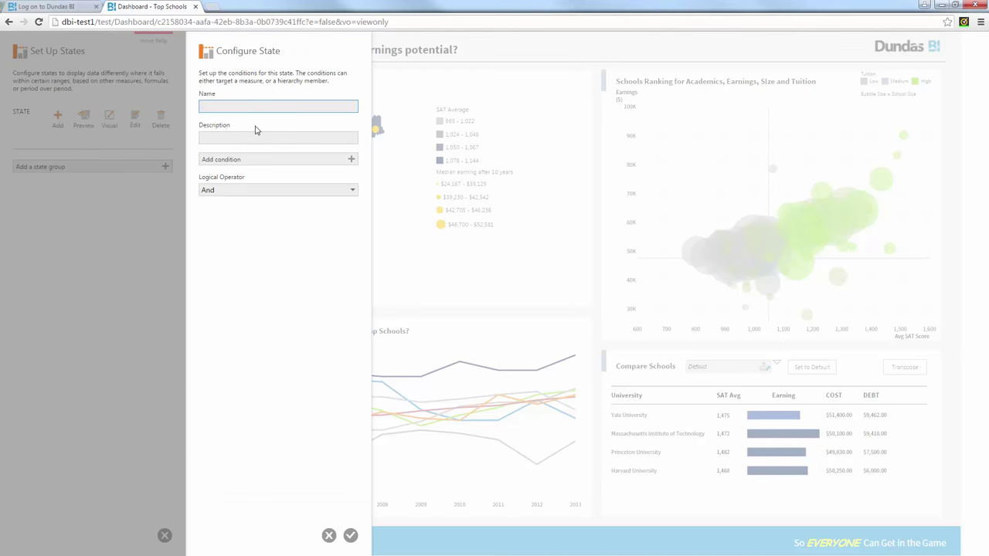
{"action": "type", "text": "Bad"}
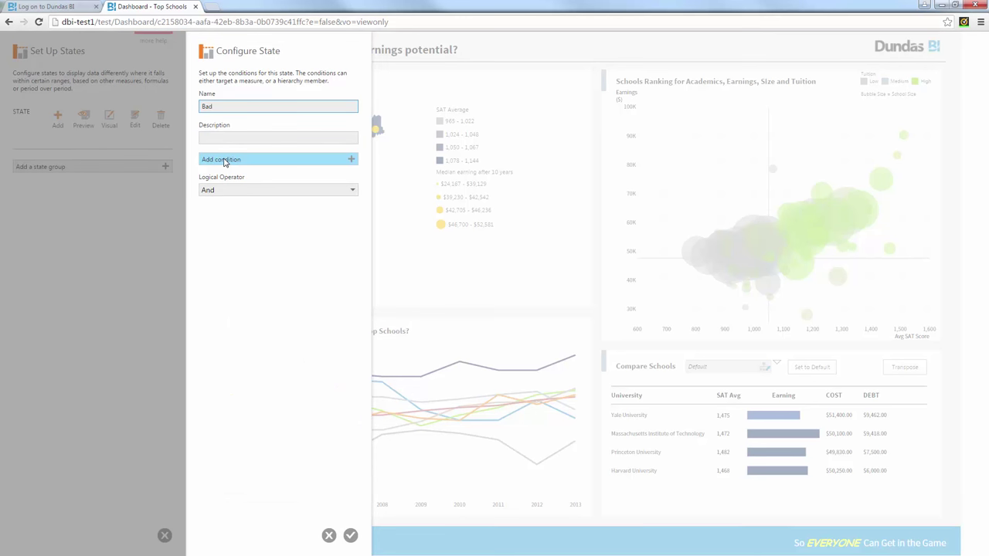
Step: Give Bad the condition Earning less than constant 70000, set its look, and apply it
{"action": "left_click", "coordinate": [221, 160]}
{"action": "left_click", "coordinate": [211, 171]}
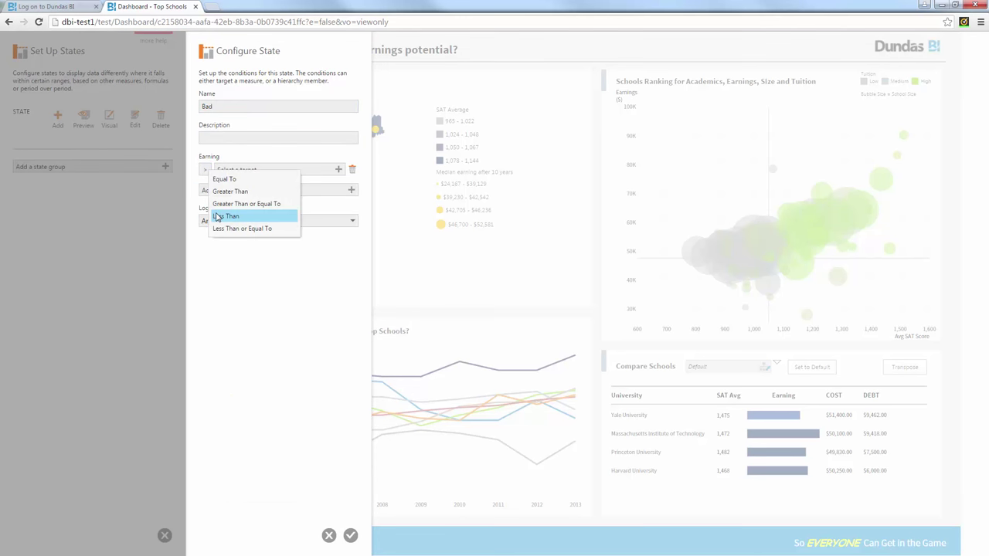
{"action": "left_click", "coordinate": [222, 215]}
{"action": "left_click", "coordinate": [249, 172]}
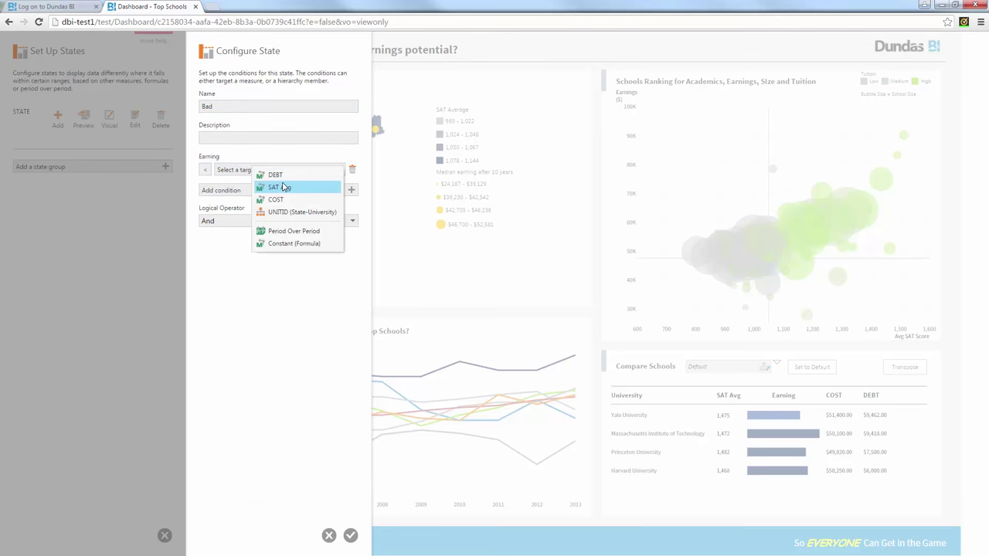
{"action": "left_click", "coordinate": [278, 244]}
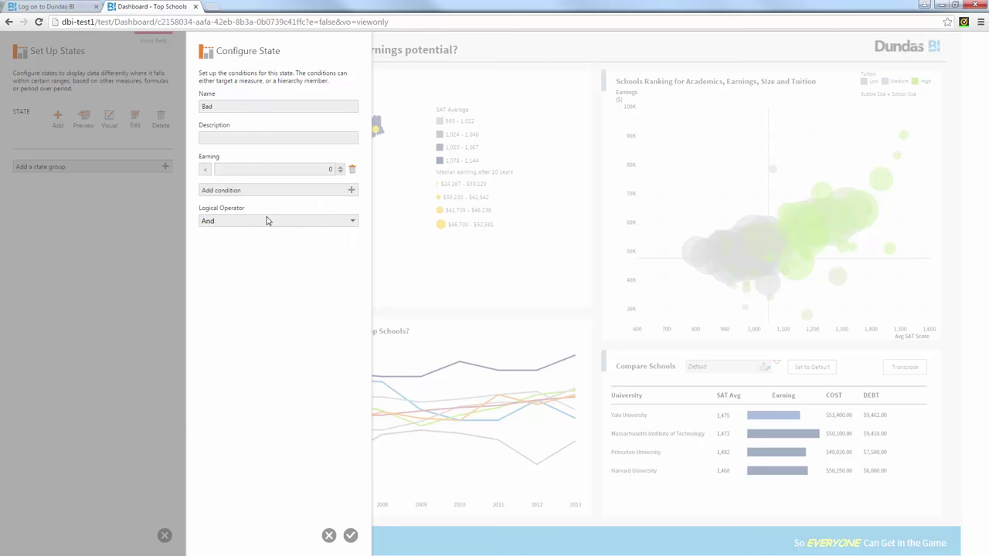
{"action": "left_click", "coordinate": [264, 172]}
{"action": "type", "text": "70000"}
{"action": "left_click", "coordinate": [350, 535]}
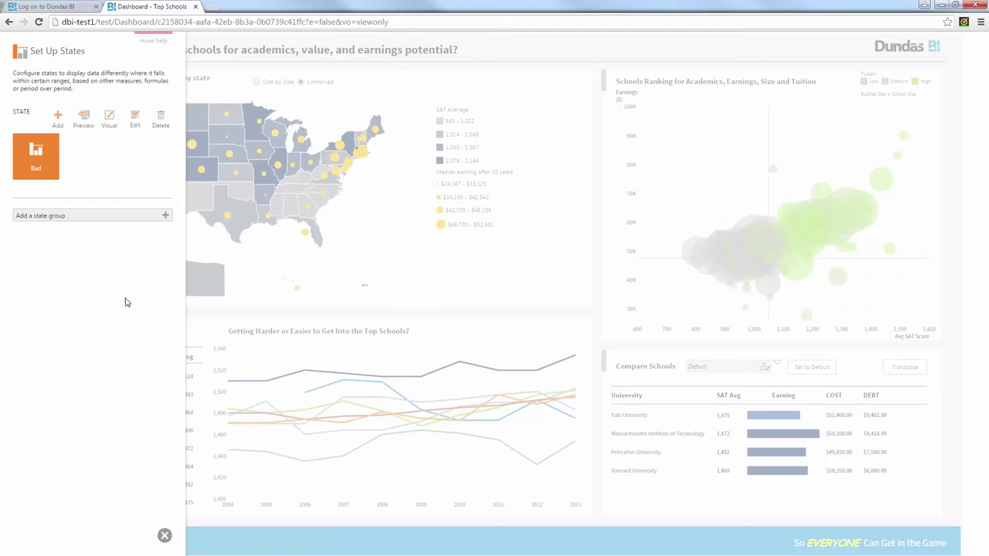
{"action": "left_click", "coordinate": [109, 117]}
{"action": "left_click", "coordinate": [186, 183]}
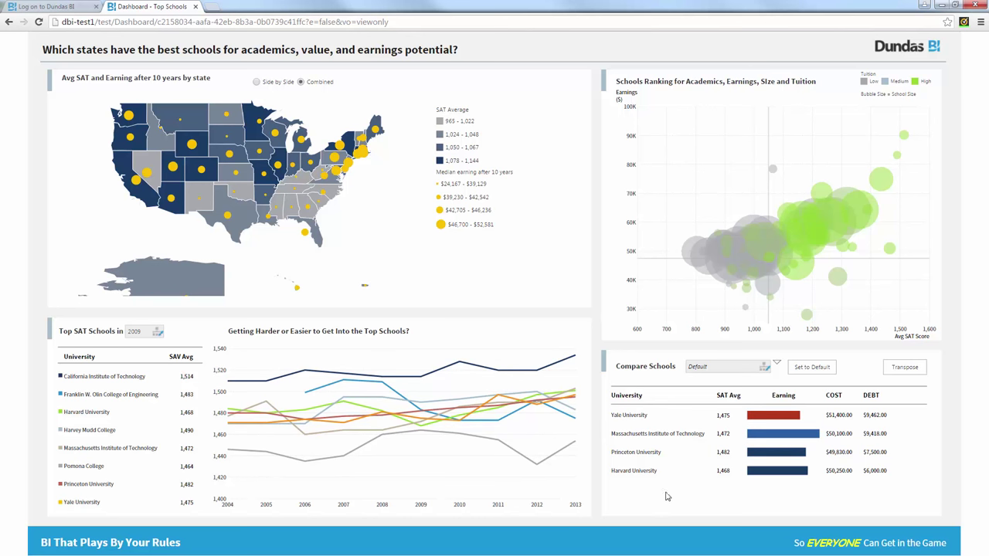
{"action": "right_click", "coordinate": [388, 444]}
Step: Add a formula to the SAT chart starting TRENDFORE with $Year$ as its first argument
{"action": "left_click", "coordinate": [416, 506]}
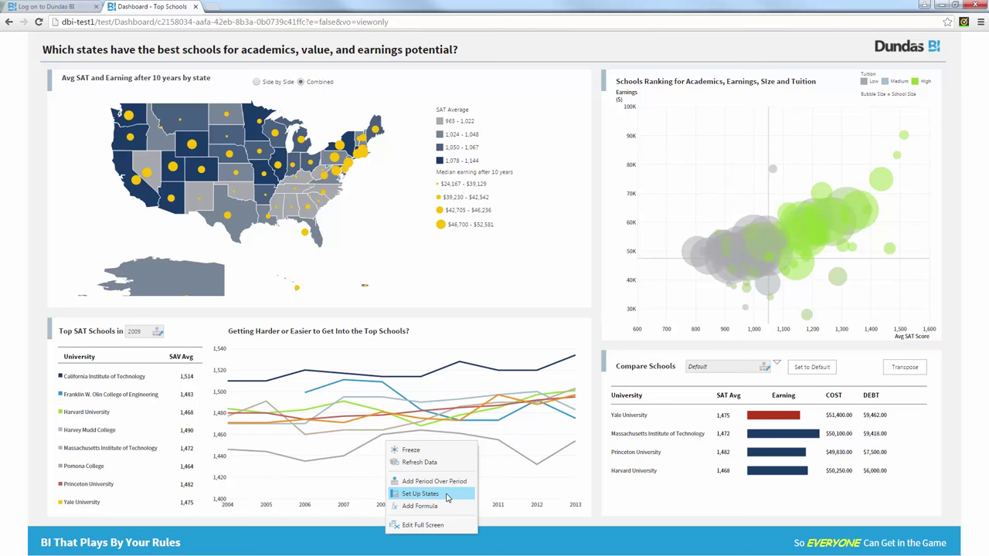
{"action": "left_click", "coordinate": [421, 508]}
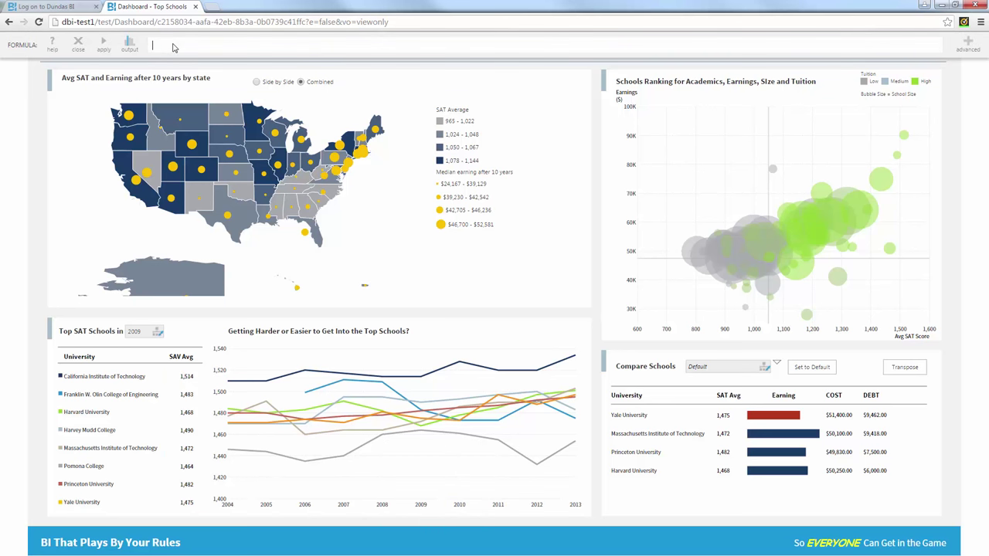
{"action": "type", "text": "TREND"}
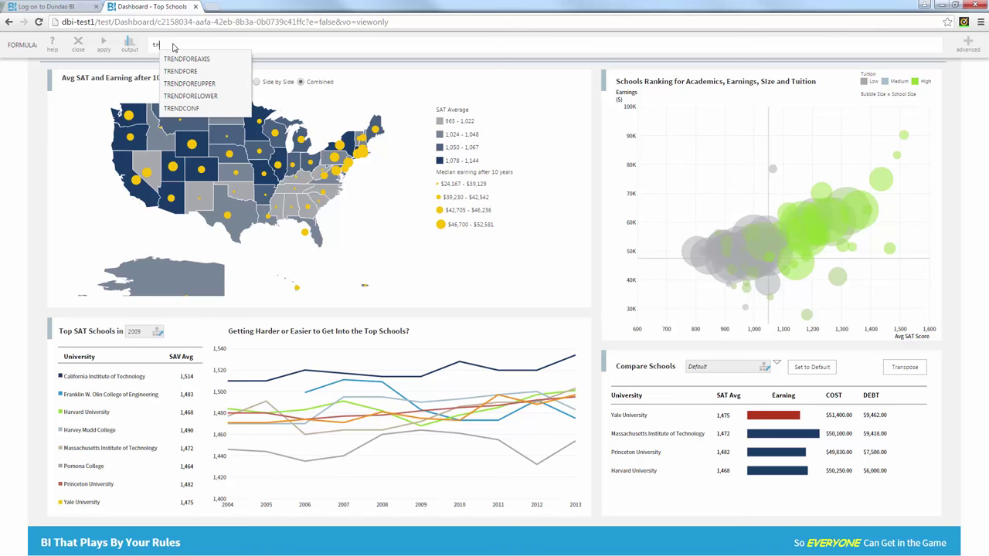
{"action": "key", "text": "Down"}
{"action": "key", "text": "Down"}
{"action": "key", "text": "Return"}
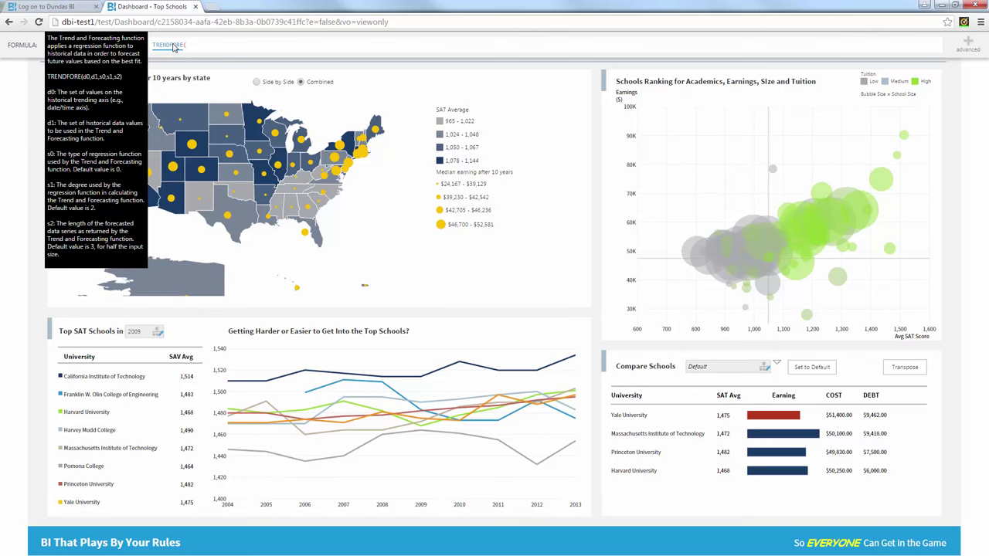
{"action": "type", "text": "$$"}
{"action": "key", "text": "Down"}
{"action": "key", "text": "Return"}
Step: Complete TRENDFORE($Year$,$SAT_AVG$) and set the formula output to display as lines
{"action": "type", "text": ",$$"}
{"action": "key", "text": "Down"}
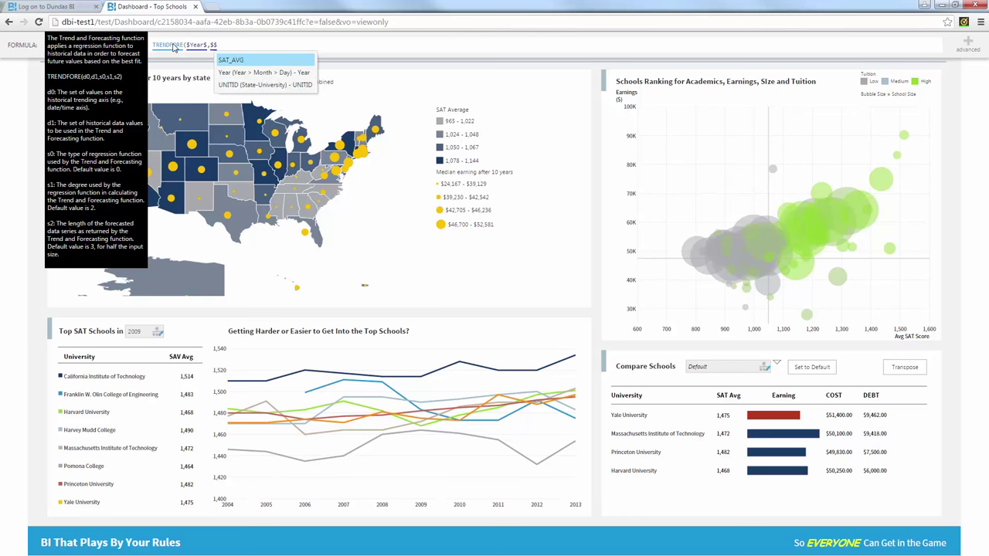
{"action": "key", "text": "Down"}
{"action": "key", "text": "Up"}
{"action": "key", "text": "Return"}
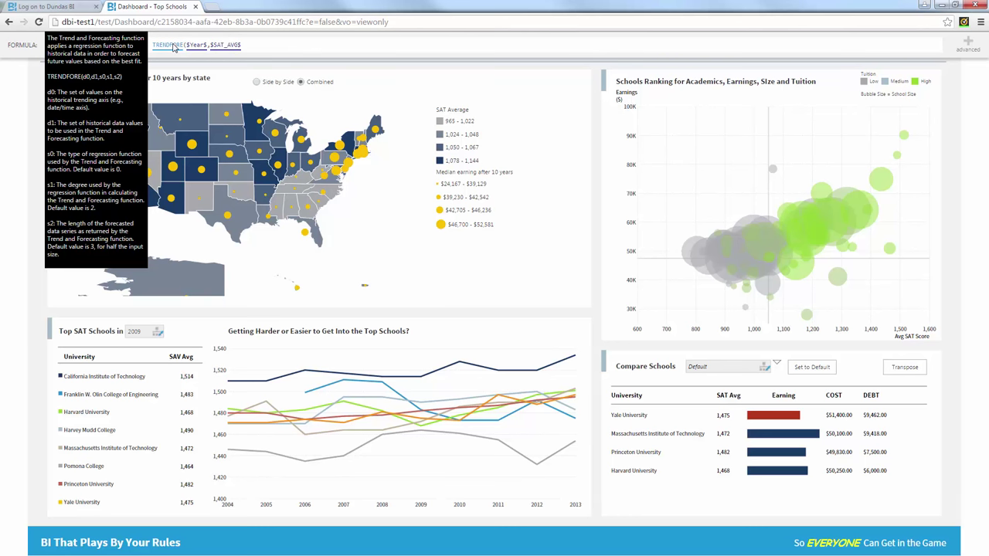
{"action": "type", "text": ")"}
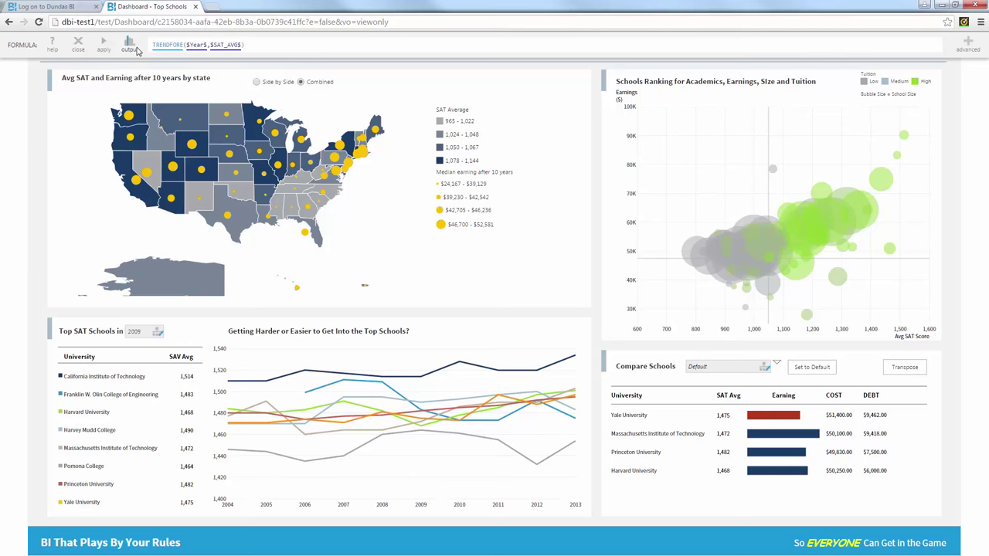
{"action": "left_click", "coordinate": [137, 48]}
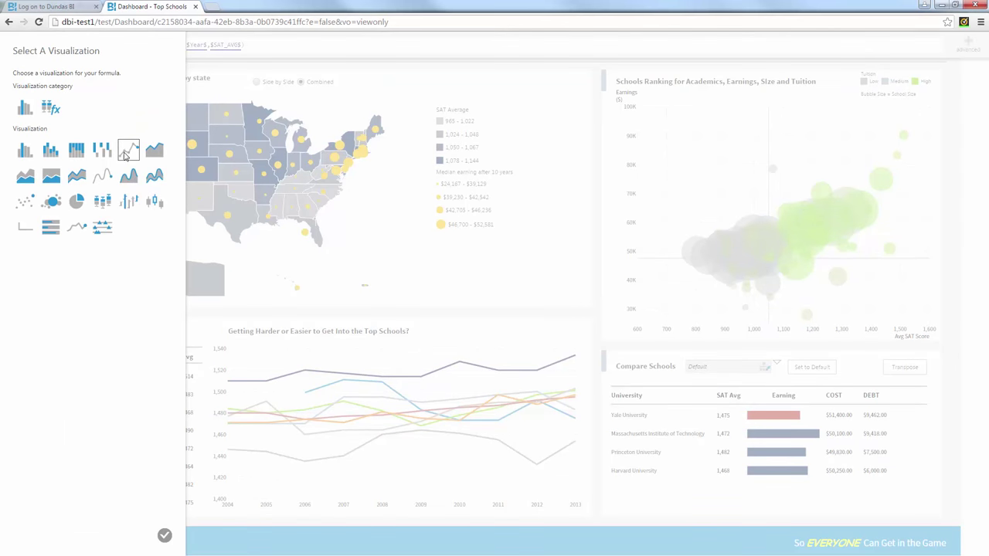
{"action": "left_click", "coordinate": [129, 149]}
{"action": "left_click", "coordinate": [165, 535]}
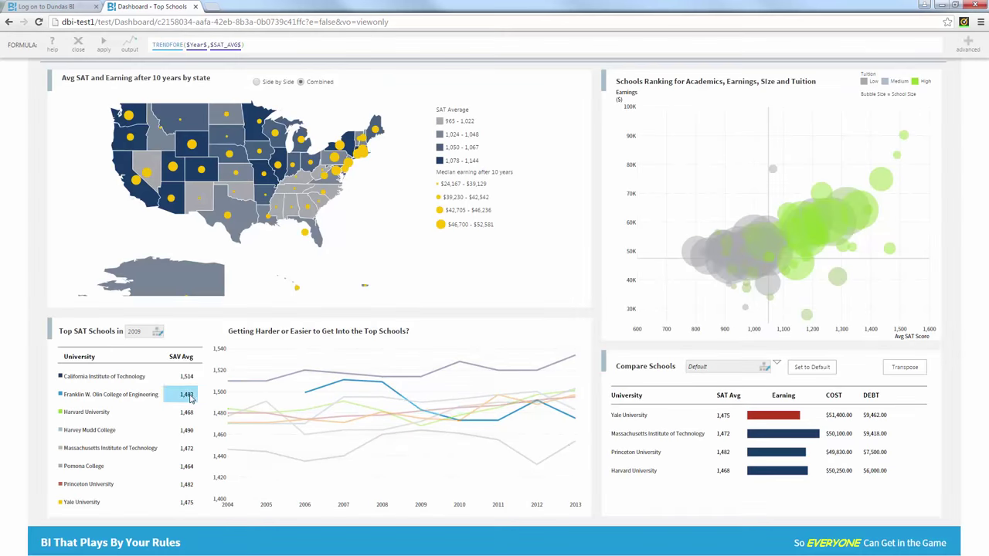
Step: Apply the TRENDFORE formula and check a school's forecast values running through 2016
{"action": "left_click", "coordinate": [103, 44]}
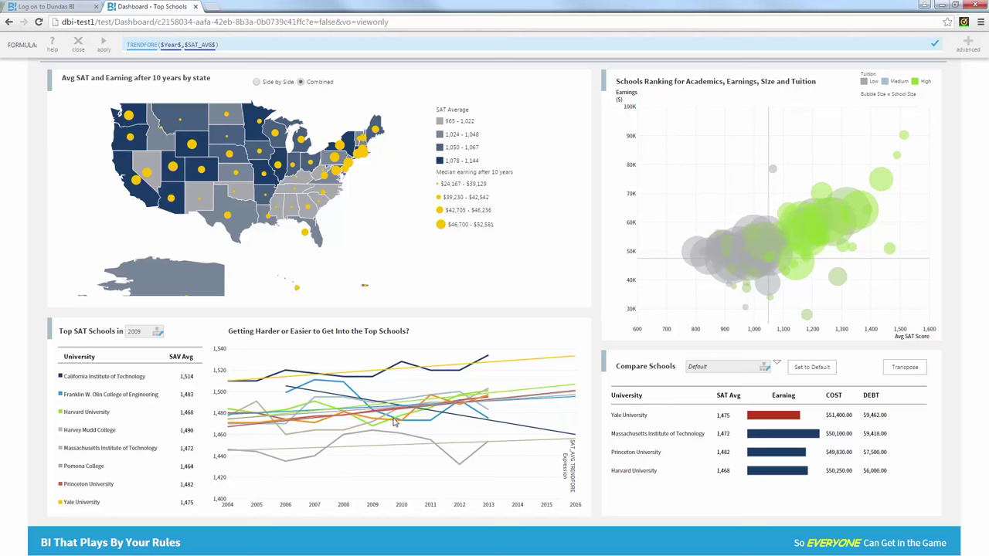
{"action": "mouse_move", "coordinate": [322, 384]}
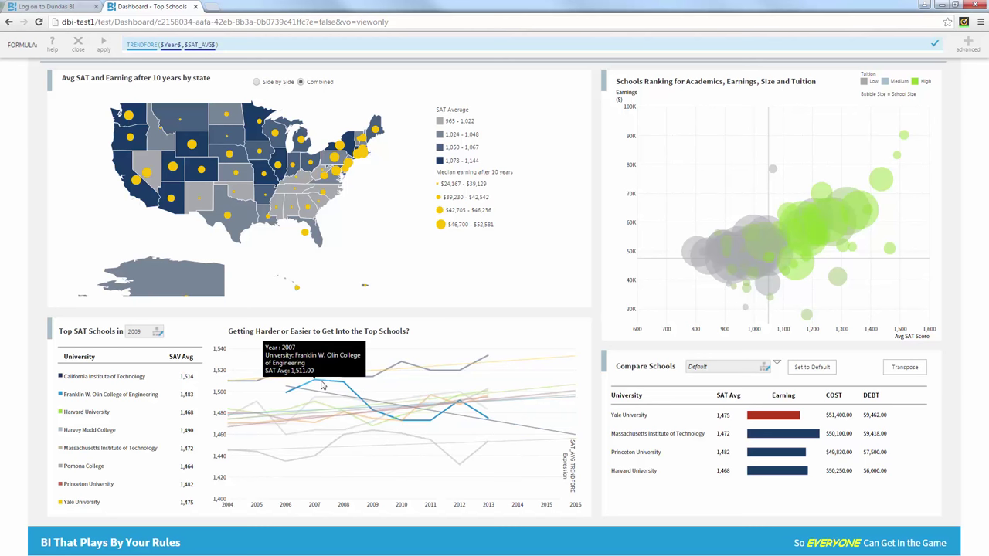